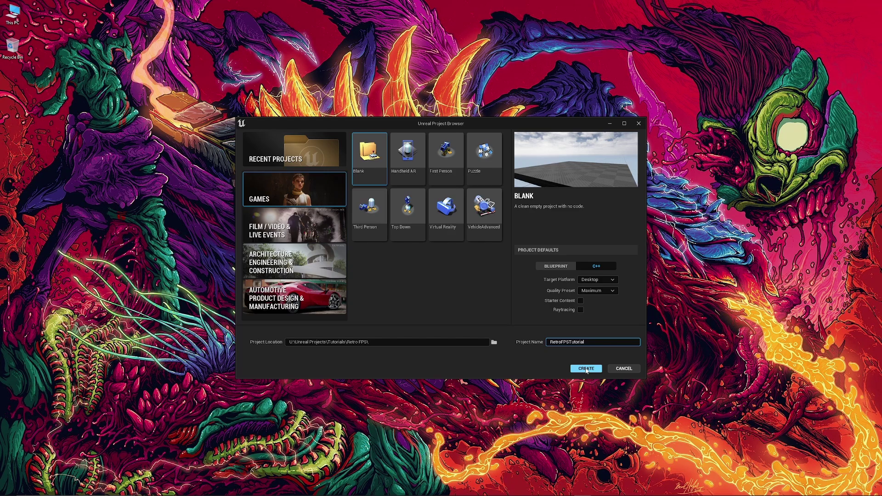
# Create the RetroFPSTutorial project and add a folder named RetroFPS to its Content folder.
pyautogui.click(587, 369)
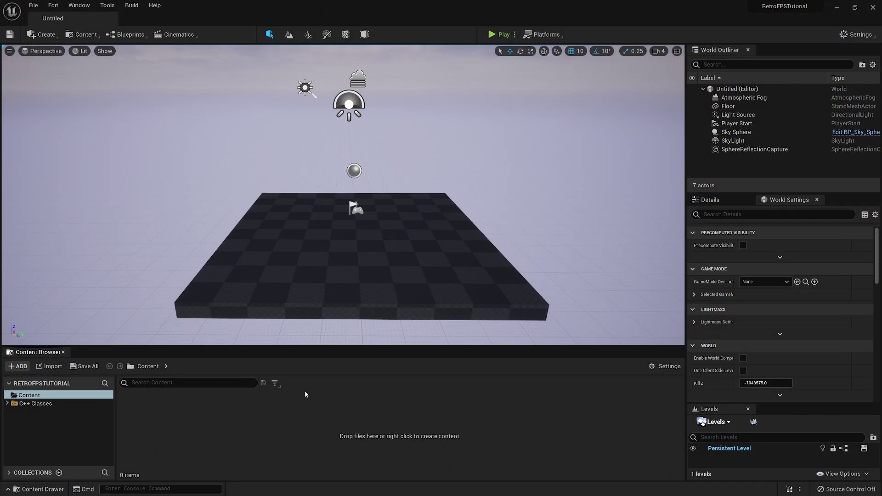
pyautogui.rightClick(305, 395)
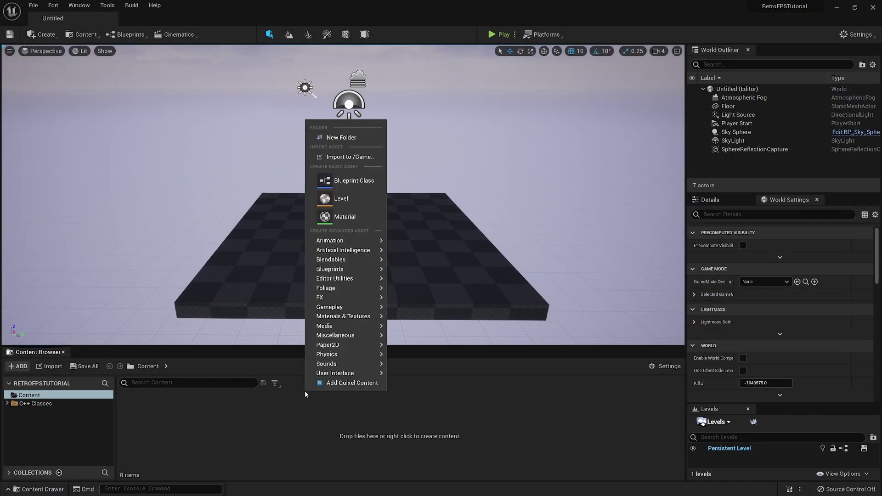
pyautogui.click(341, 138)
pyautogui.write('Re')
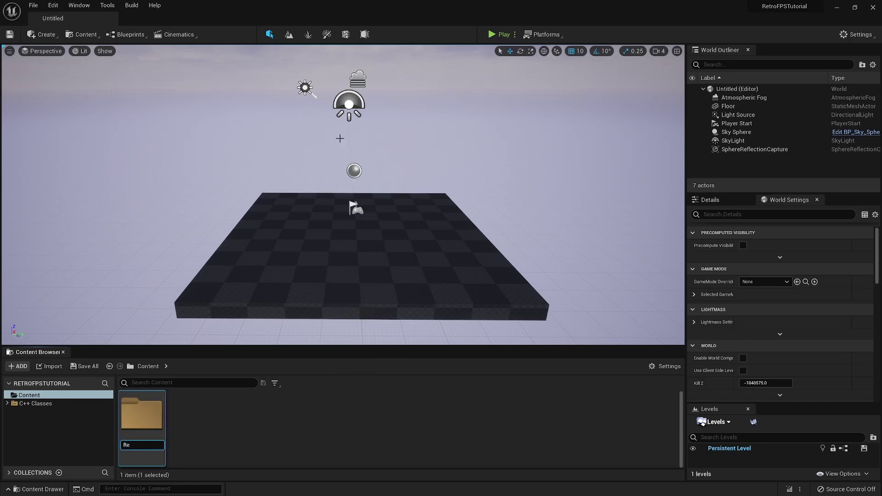
pyautogui.write('troFPS')
pyautogui.press('Return')
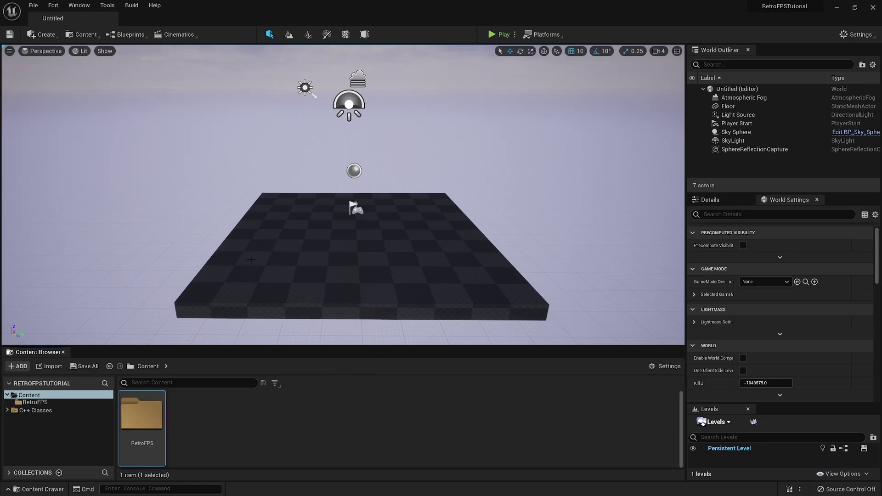
# Open the RetroFPS folder, enlarge the content browser and create a subfolder named Blueprints.
pyautogui.doubleClick(143, 414)
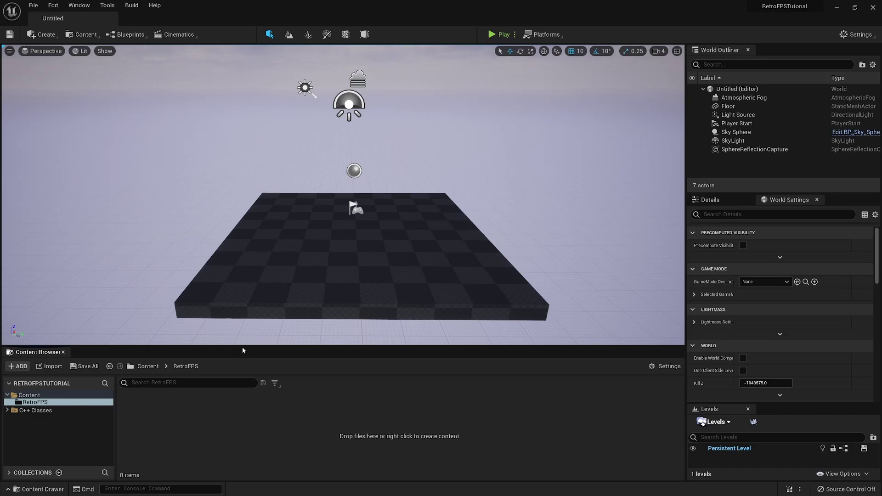
pyautogui.moveTo(242, 350); pyautogui.dragTo(244, 305)
pyautogui.rightClick(285, 394)
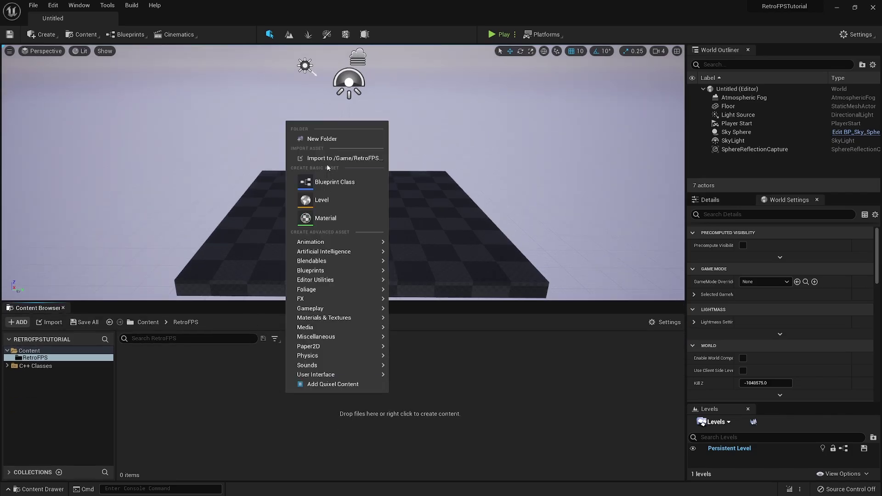
pyautogui.click(322, 139)
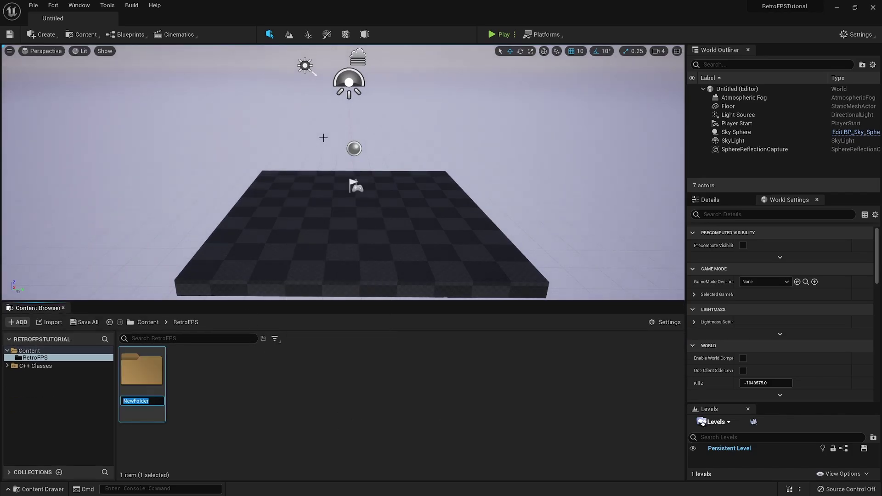
pyautogui.write('BLue')
pyautogui.press('BackSpace')
pyautogui.press('BackSpace')
pyautogui.press('BackSpace')
pyautogui.write('leu')
pyautogui.press('BackSpace')
pyautogui.press('BackSpace')
pyautogui.write('ueprints')
pyautogui.press('Return')
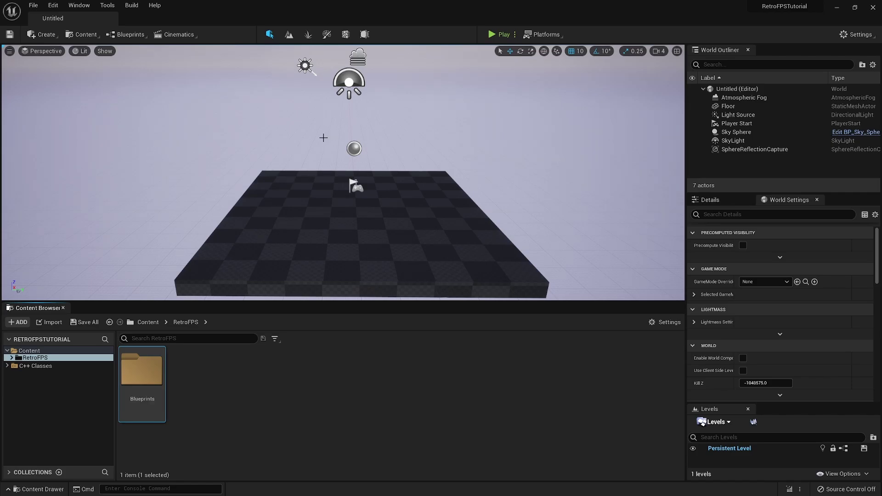
# Add two more folders named Materials and Levels inside the RetroFPS folder.
pyautogui.rightClick(302, 414)
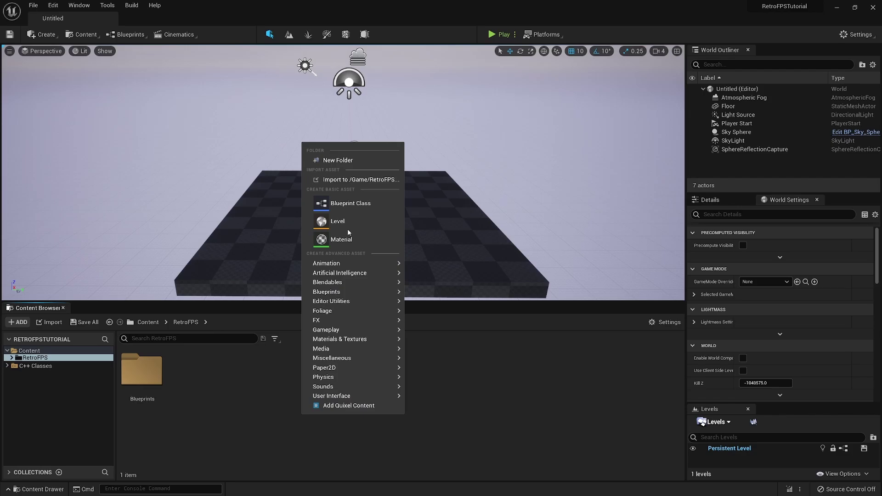
pyautogui.click(346, 161)
pyautogui.write('Materials')
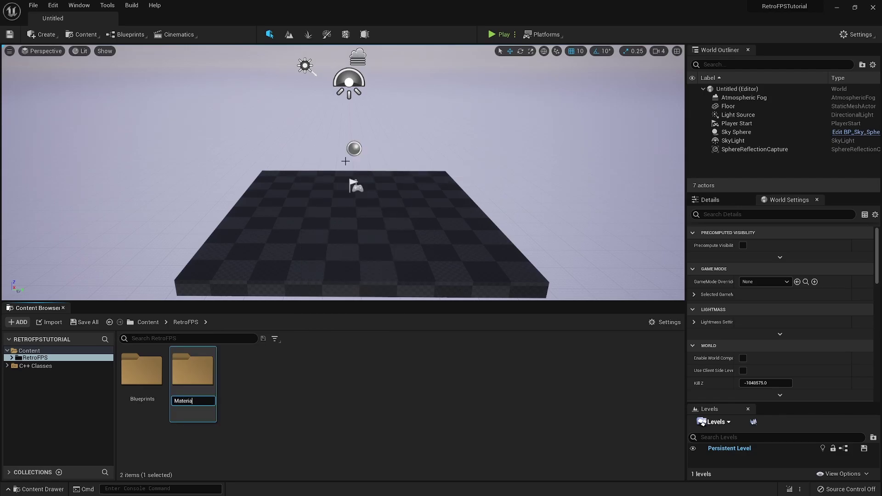
pyautogui.press('Return')
pyautogui.rightClick(283, 385)
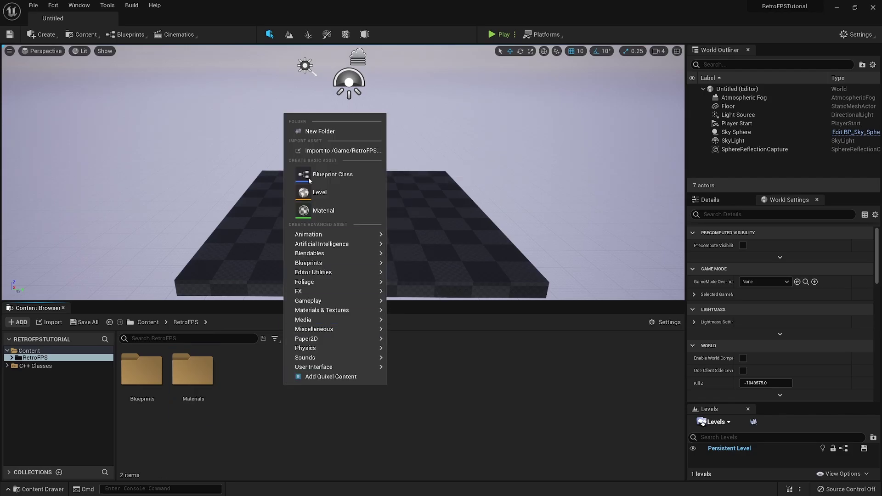
pyautogui.click(310, 134)
pyautogui.write('Levels')
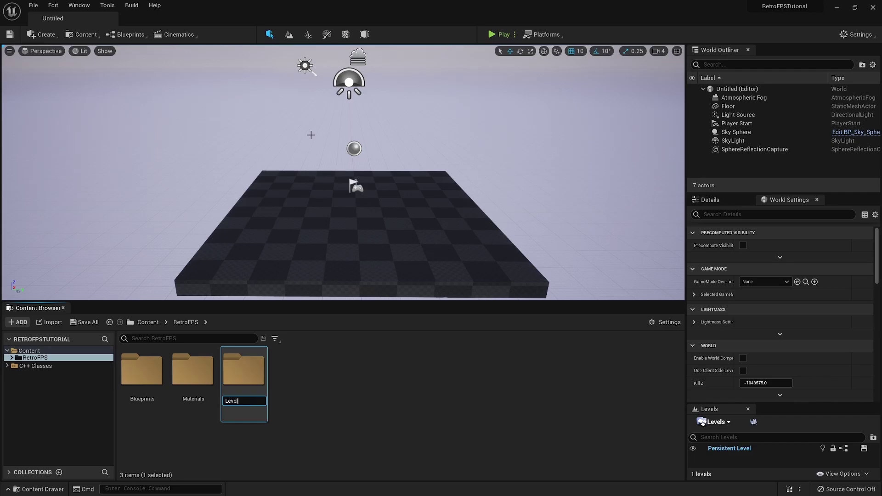
pyautogui.press('Return')
# Create a folder named Textures inside the RetroFPS folder.
pyautogui.rightClick(278, 365)
pyautogui.click(327, 112)
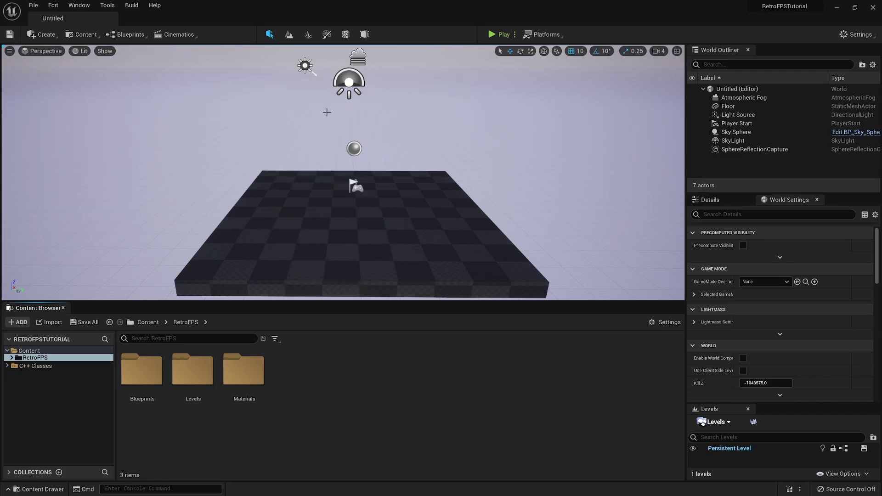
pyautogui.write('Textures')
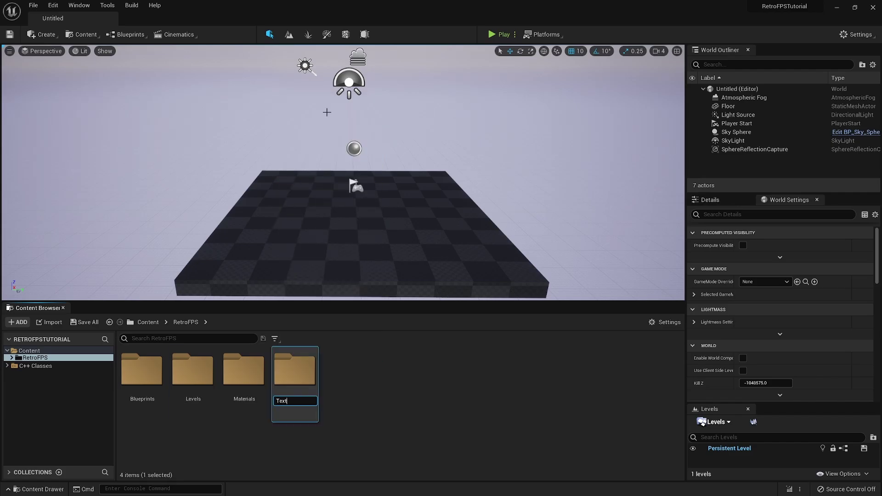
pyautogui.press('Return')
# Create subfolders named Weapons and Levels inside the Textures folder.
pyautogui.doubleClick(295, 372)
pyautogui.rightClick(291, 389)
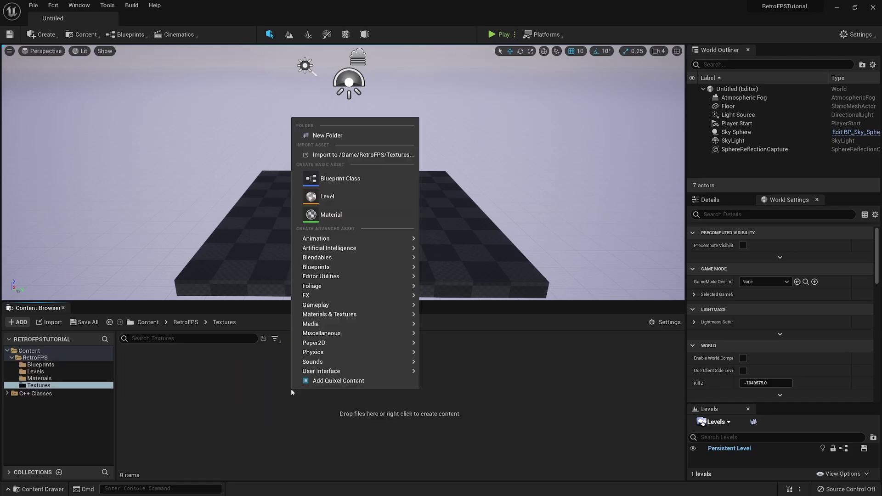
pyautogui.click(330, 133)
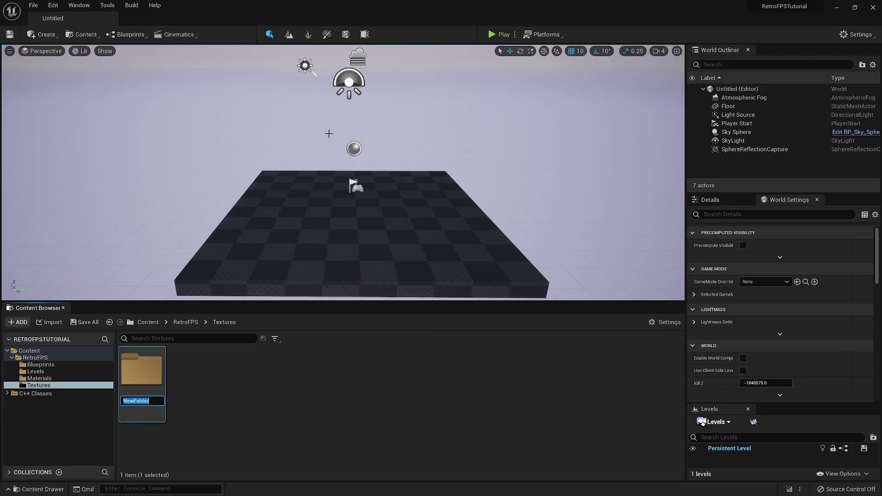
pyautogui.write('Weapons')
pyautogui.press('Return')
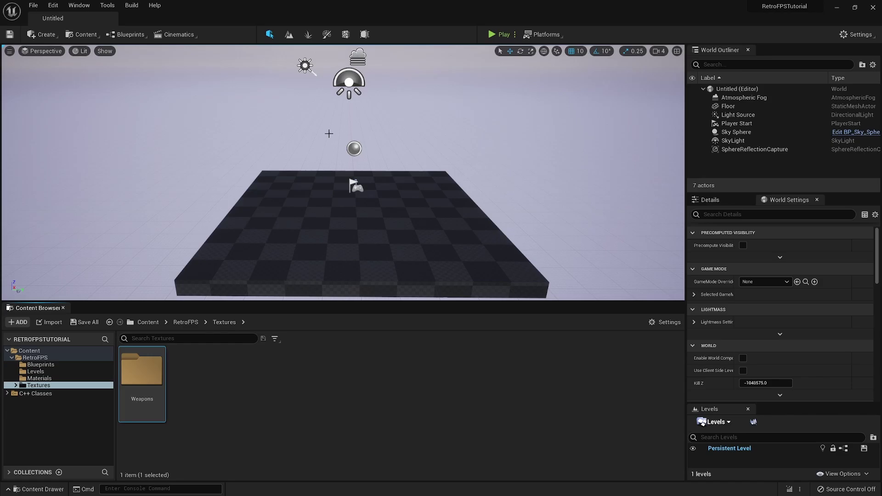
pyautogui.rightClick(246, 393)
pyautogui.click(274, 141)
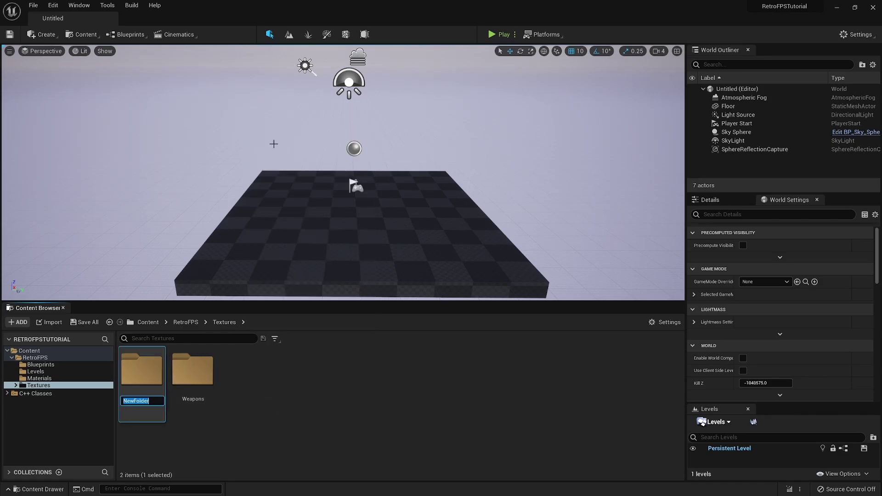
pyautogui.write('Levels')
pyautogui.press('Return')
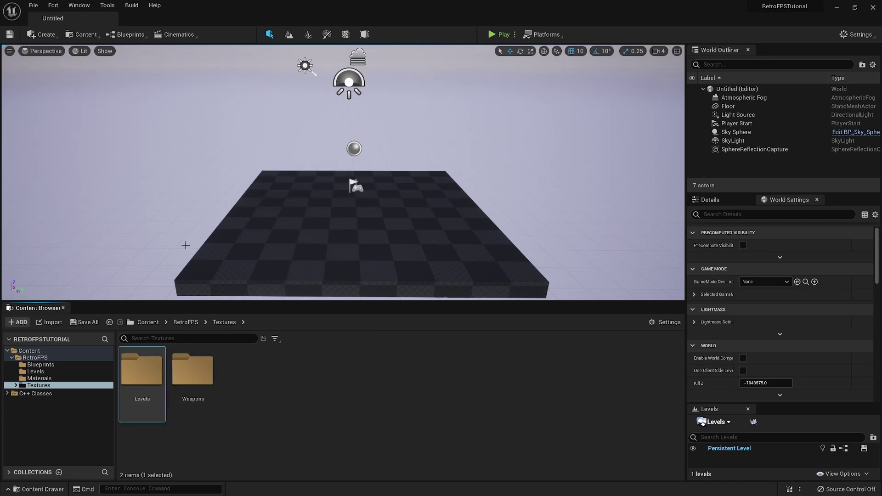
# Return to the RetroFPS folder and create a new level from the empty black template.
pyautogui.click(186, 322)
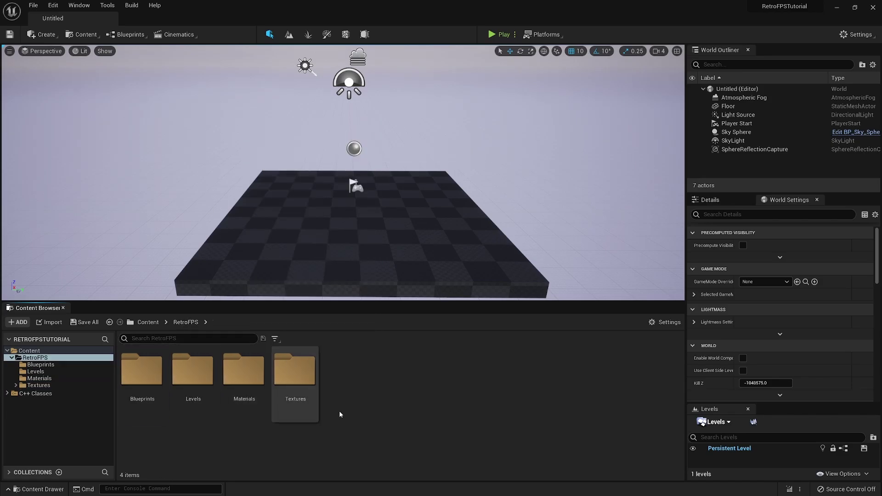
pyautogui.click(34, 6)
pyautogui.click(52, 27)
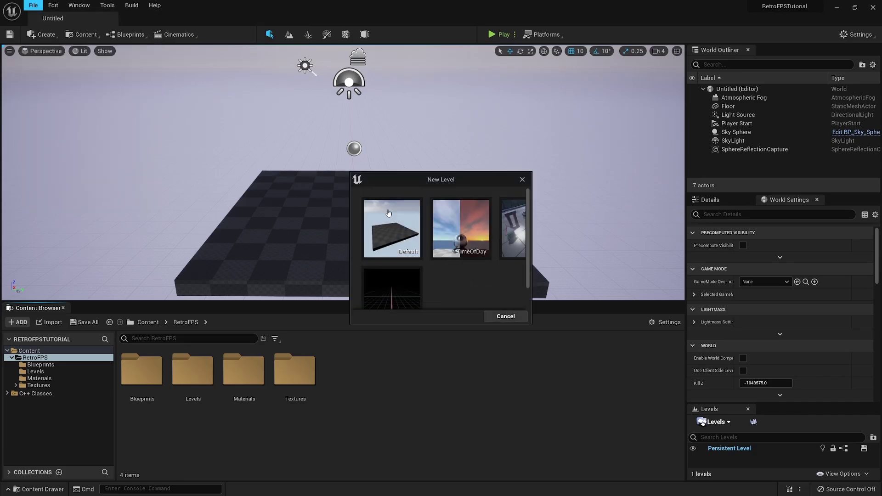
pyautogui.click(394, 273)
# Save the new level as TestMap in the RetroFPS/Levels folder.
pyautogui.click(34, 5)
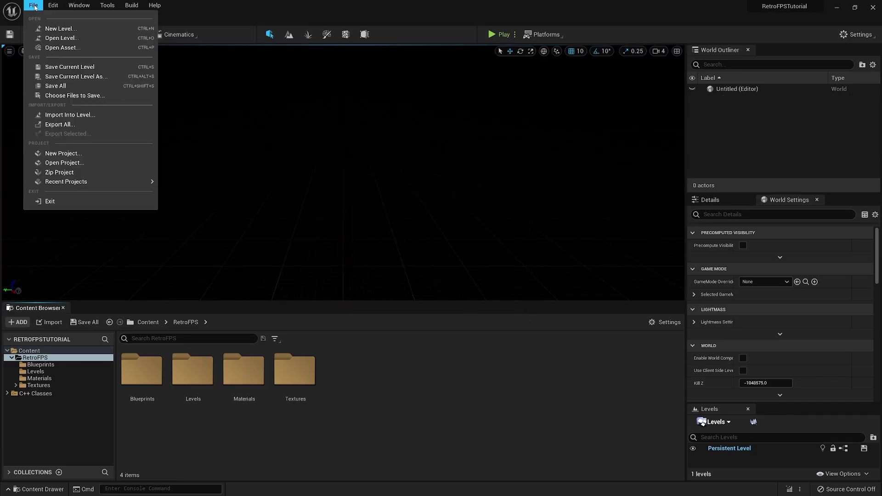
pyautogui.click(73, 76)
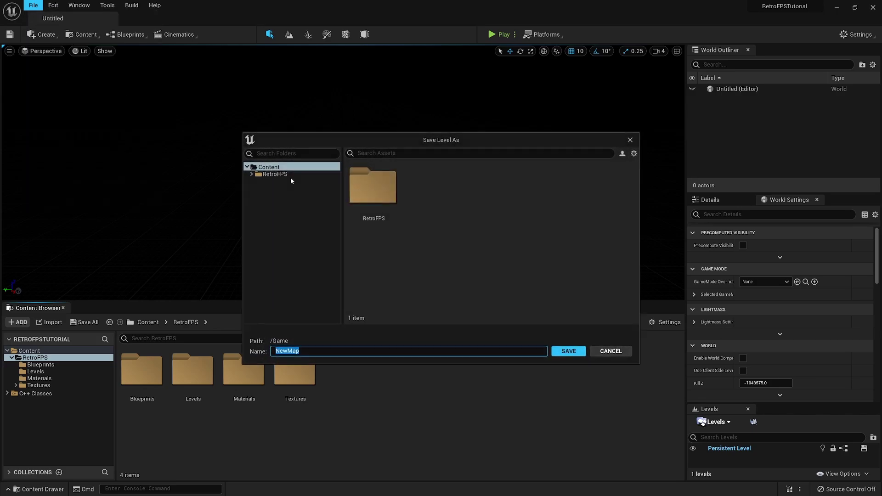
pyautogui.doubleClick(372, 191)
pyautogui.doubleClick(424, 191)
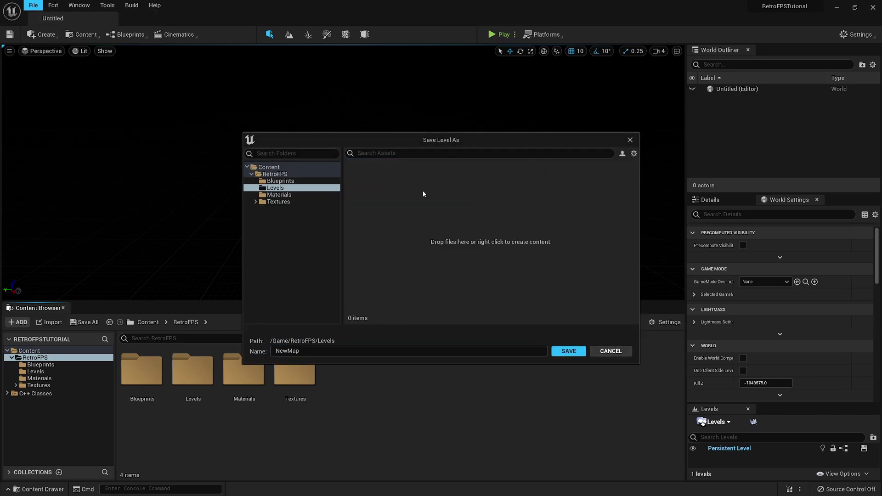
pyautogui.click(407, 352)
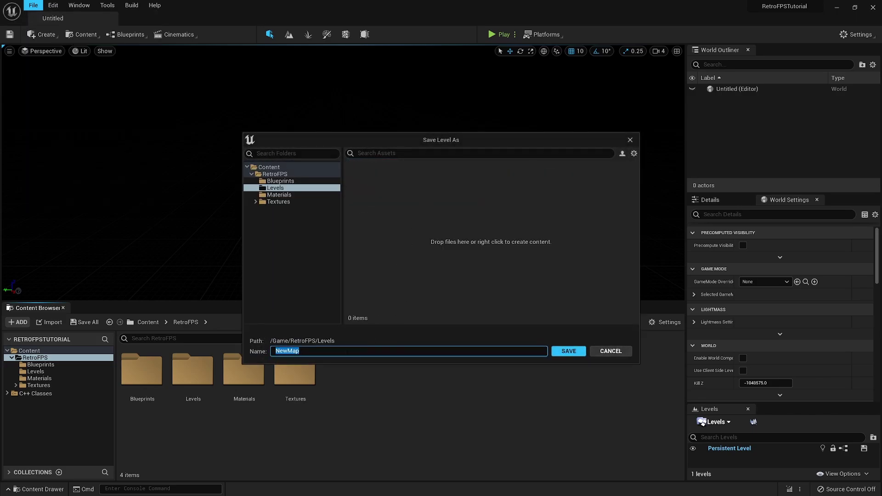
pyautogui.write('TestMap')
pyautogui.press('Return')
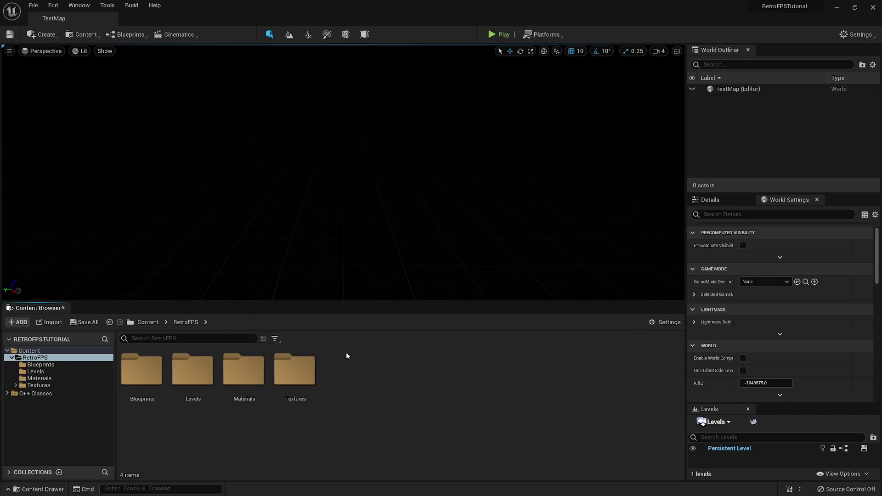
# Filter the project settings for "map" and open the level choices for the Editor Startup Map.
pyautogui.click(53, 5)
pyautogui.click(90, 137)
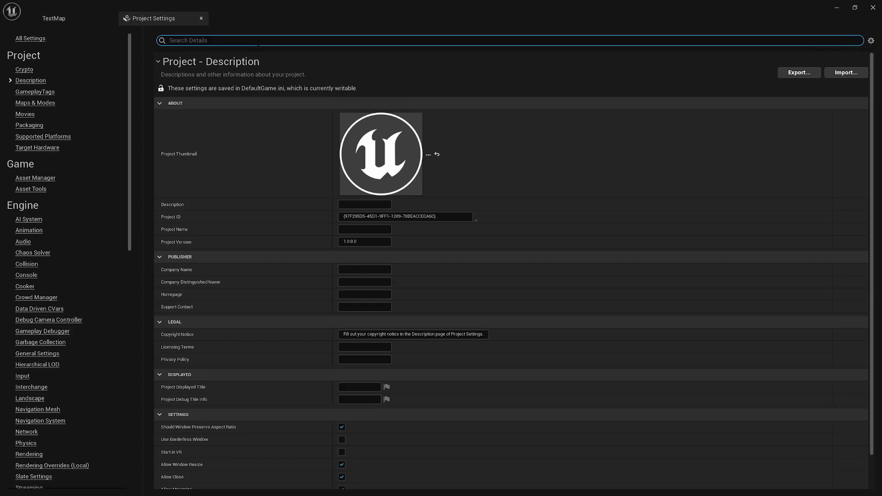
pyautogui.write('map')
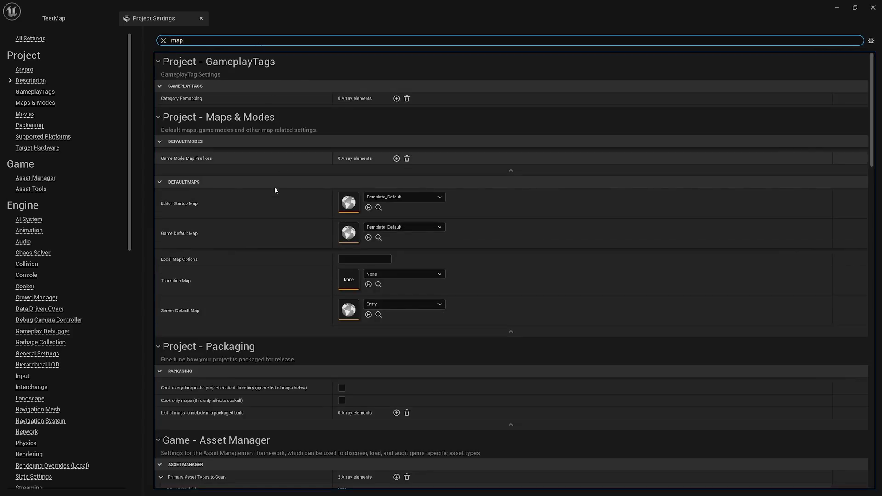
pyautogui.click(399, 198)
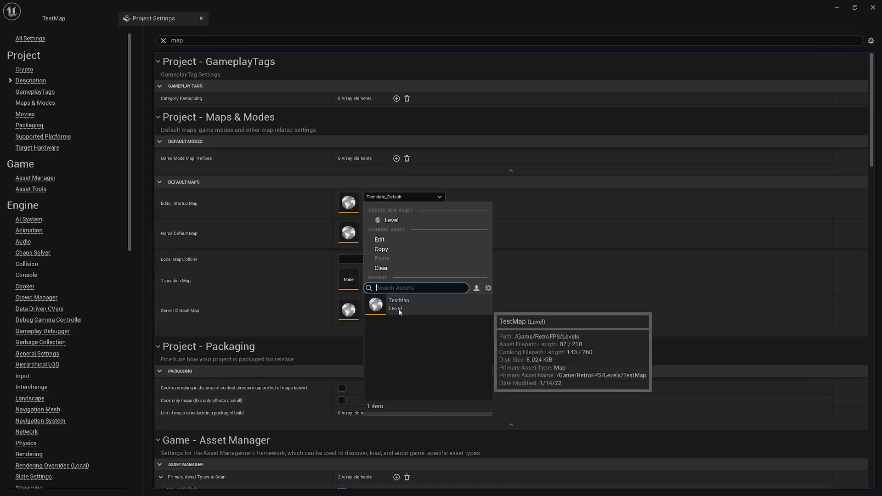
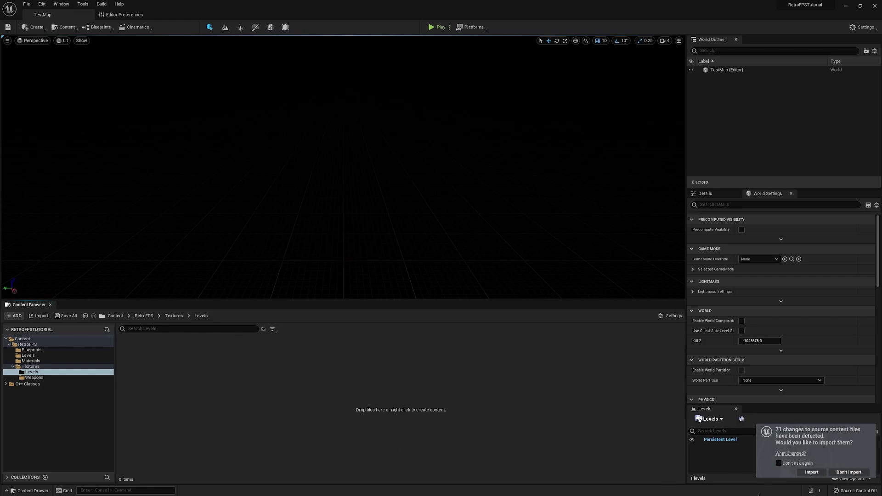
# Import the detected source textures into Textures/Levels and apply the Paper2D texture settings to all of them.
pyautogui.click(805, 473)
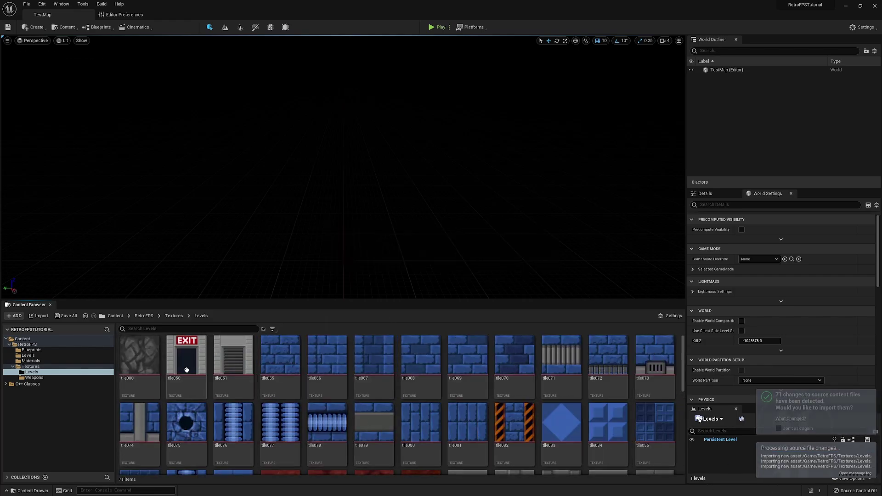
pyautogui.scroll(-10, 350, 400)
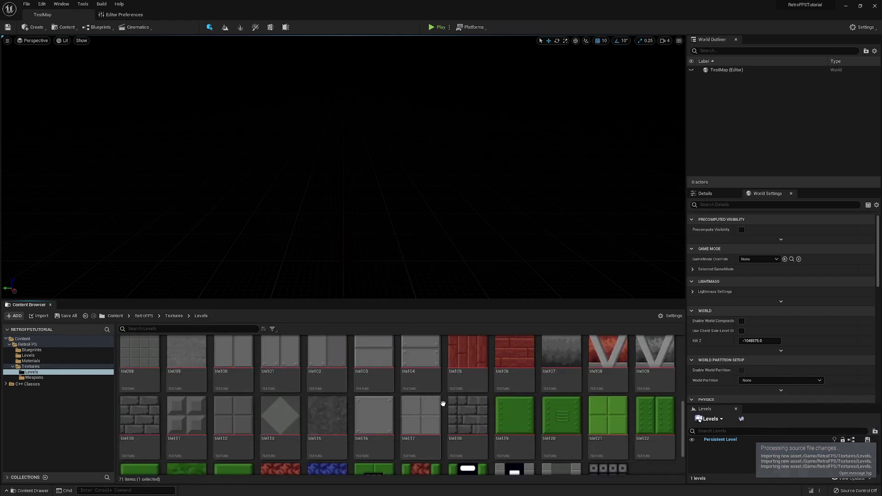
pyautogui.hotkey('ctrl', 'a')
pyautogui.rightClick(545, 380)
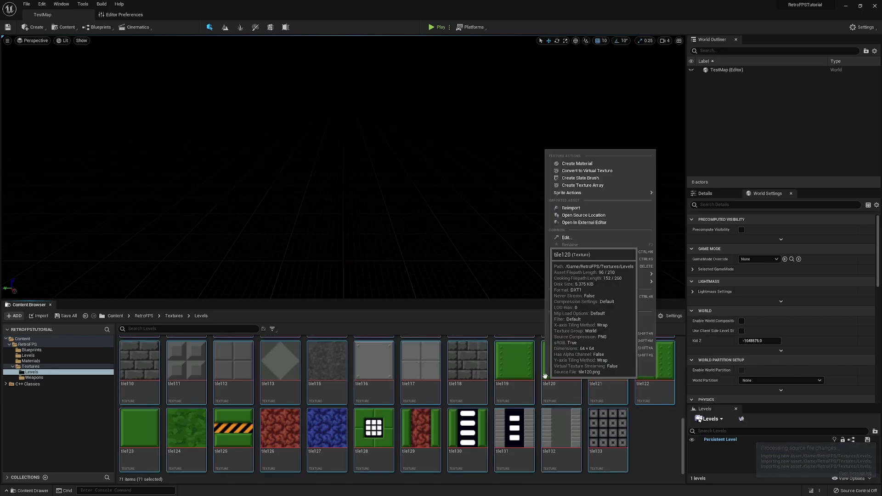
pyautogui.moveTo(575, 194)
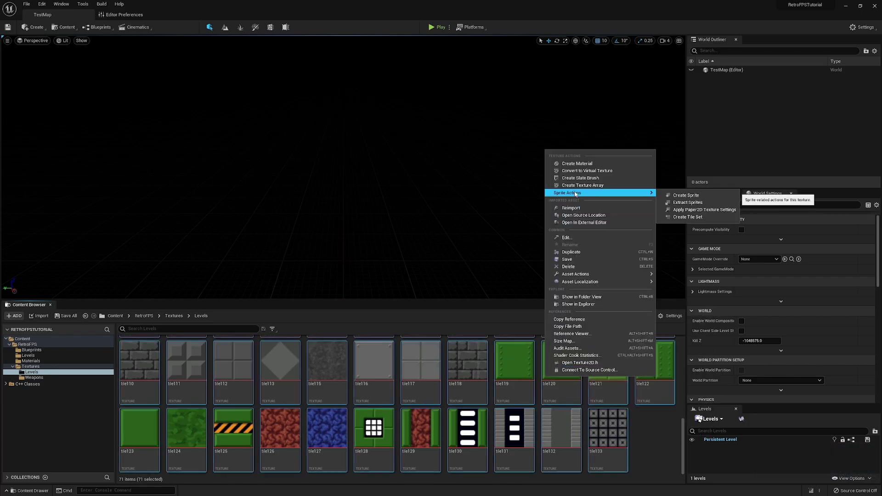
pyautogui.click(699, 210)
pyautogui.click(653, 447)
pyautogui.scroll(10, 653, 447)
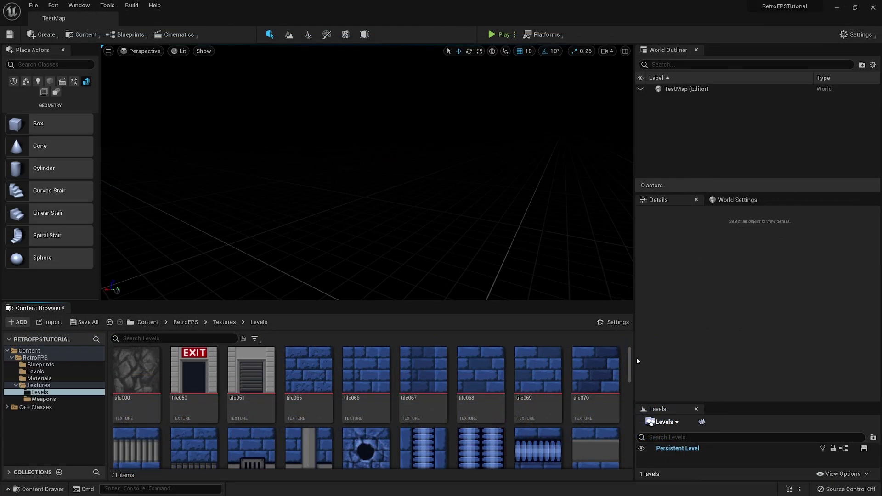
# Create a material from the tile133 texture and name it M_FPSMaterial.
pyautogui.moveTo(630, 361); pyautogui.dragTo(624, 454)
pyautogui.click(547, 413)
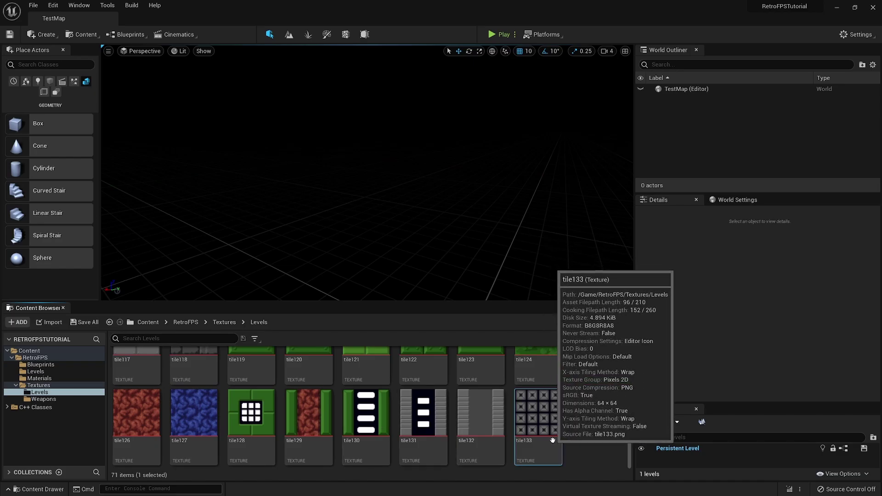
pyautogui.rightClick(558, 414)
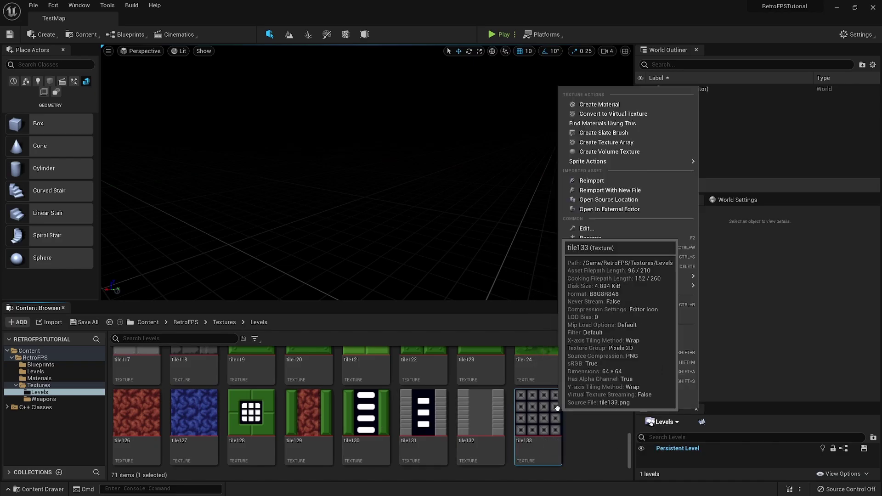
pyautogui.click(600, 104)
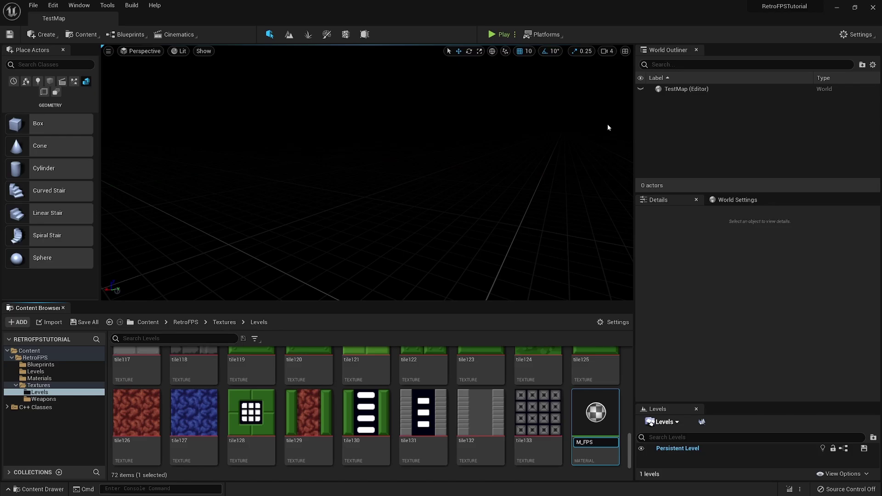
pyautogui.press('Return')
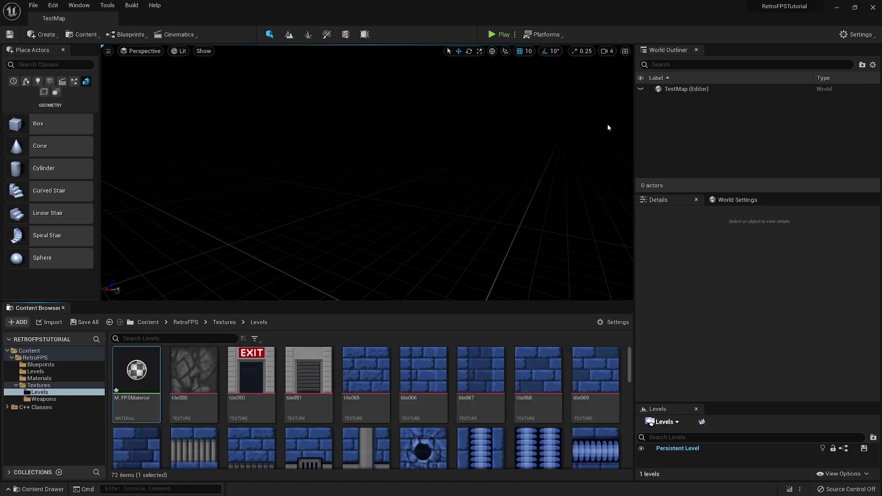
# Move M_FPSMaterial into the Materials folder, then open it with its editor docked beside the TestMap tab.
pyautogui.moveTo(148, 360); pyautogui.dragTo(58, 379)
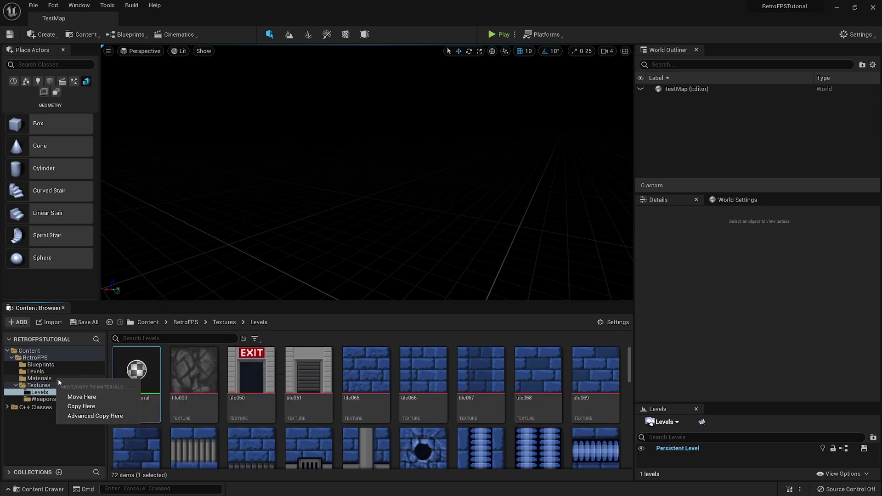
pyautogui.click(79, 398)
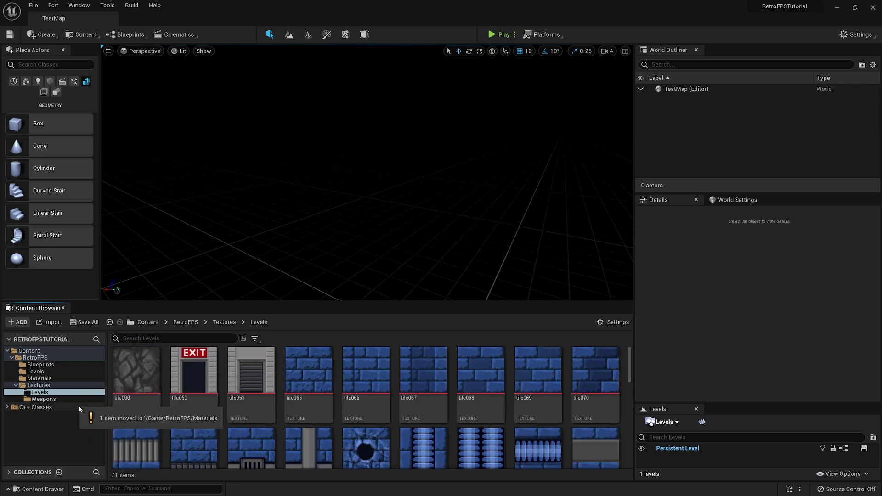
pyautogui.click(42, 379)
pyautogui.doubleClick(133, 370)
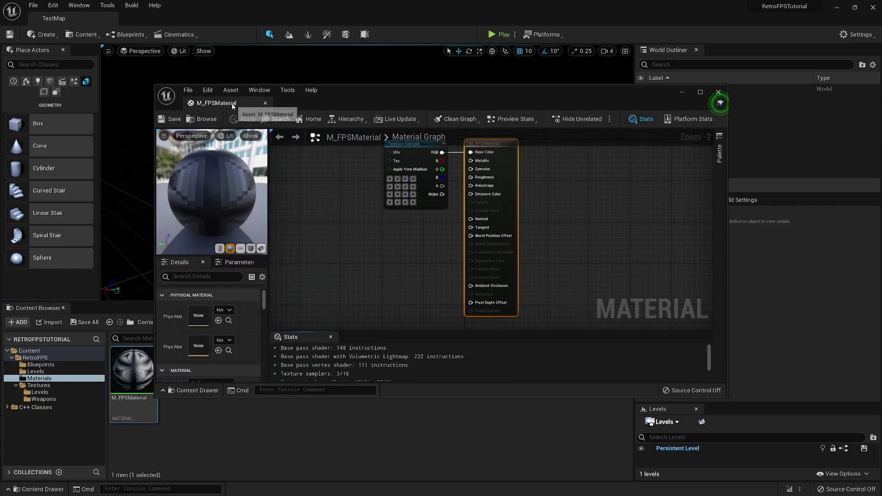
pyautogui.moveTo(216, 103); pyautogui.dragTo(267, 16)
# Add a Constant node with value 0 below the Texture Sample and connect it to the material's Specular input.
pyautogui.moveTo(469, 147); pyautogui.dragTo(672, 207, button='right')
pyautogui.scroll(1, 625, 210)
pyautogui.click(673, 207)
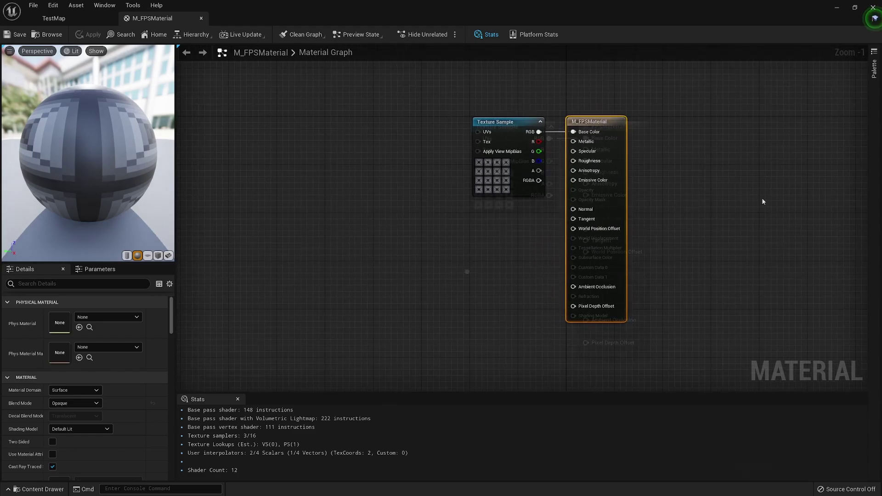
pyautogui.scroll(1, 523, 123)
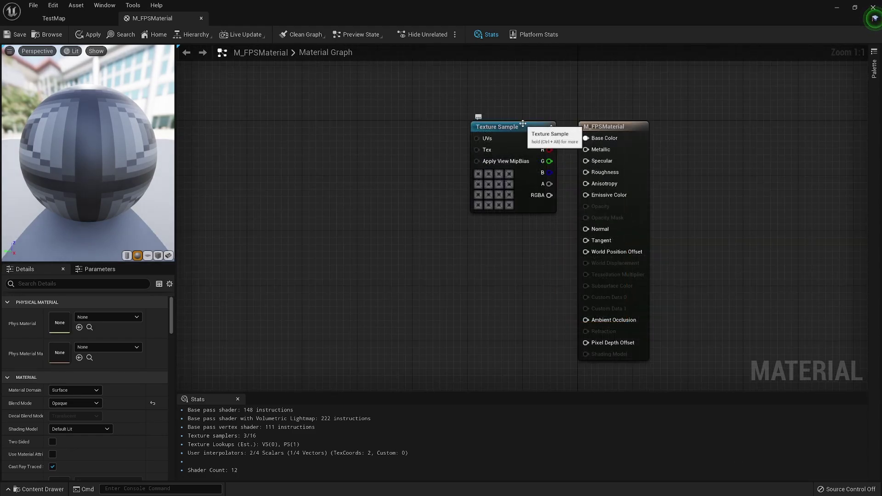
pyautogui.moveTo(523, 123); pyautogui.dragTo(506, 123)
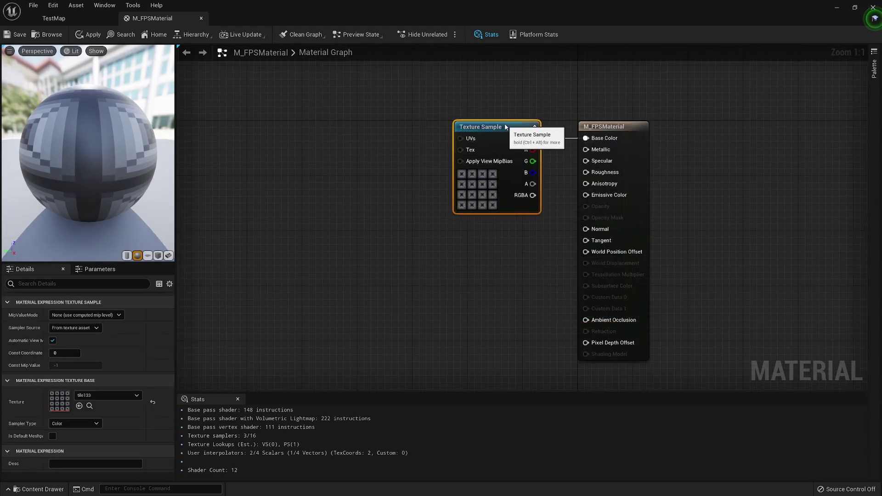
pyautogui.click(465, 277)
pyautogui.click(471, 277)
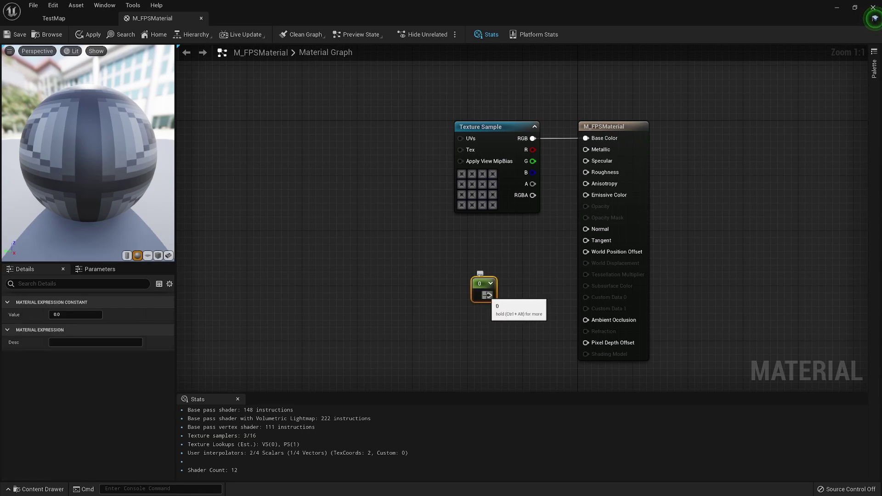
pyautogui.moveTo(486, 294); pyautogui.dragTo(590, 162)
pyautogui.moveTo(505, 250); pyautogui.dragTo(526, 230)
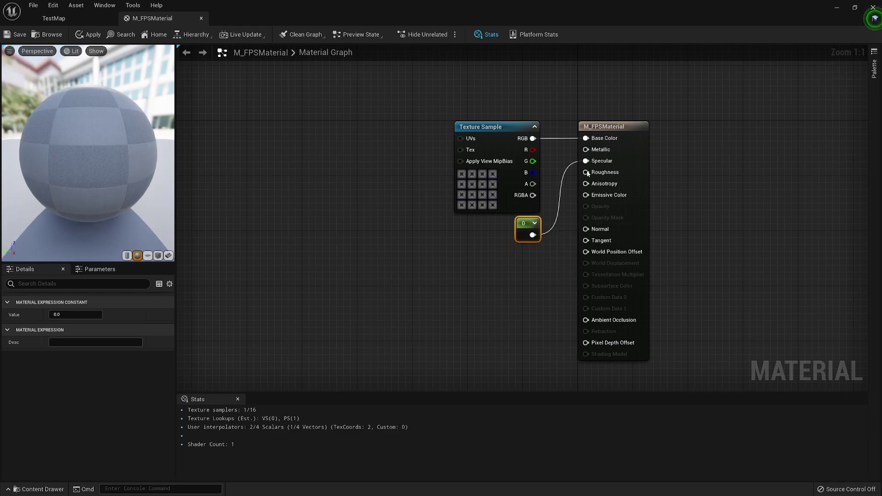
# Switch the material preview to a plane and examine the tile texture up close.
pyautogui.moveTo(148, 158); pyautogui.dragTo(103, 172)
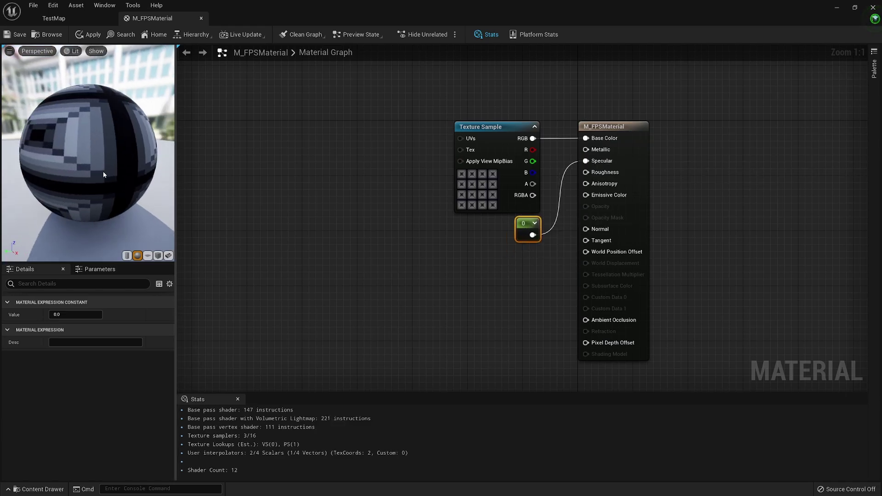
pyautogui.click(148, 255)
pyautogui.scroll(5, 95, 181)
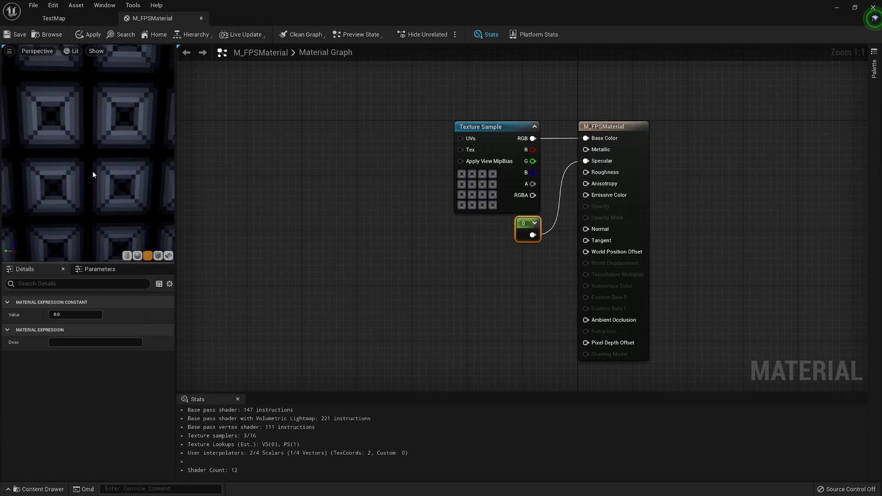
pyautogui.scroll(-5, 93, 171)
# Add a TextureCoordinate node ahead of the Texture Sample node.
pyautogui.click(355, 181)
pyautogui.moveTo(382, 183); pyautogui.dragTo(443, 195, button='right')
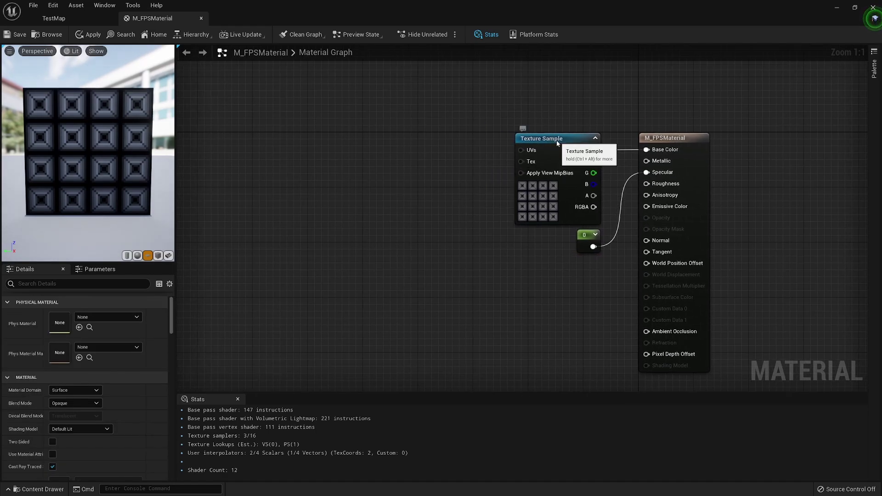
pyautogui.moveTo(557, 143); pyautogui.dragTo(551, 143)
pyautogui.rightClick(418, 155)
pyautogui.write('t')
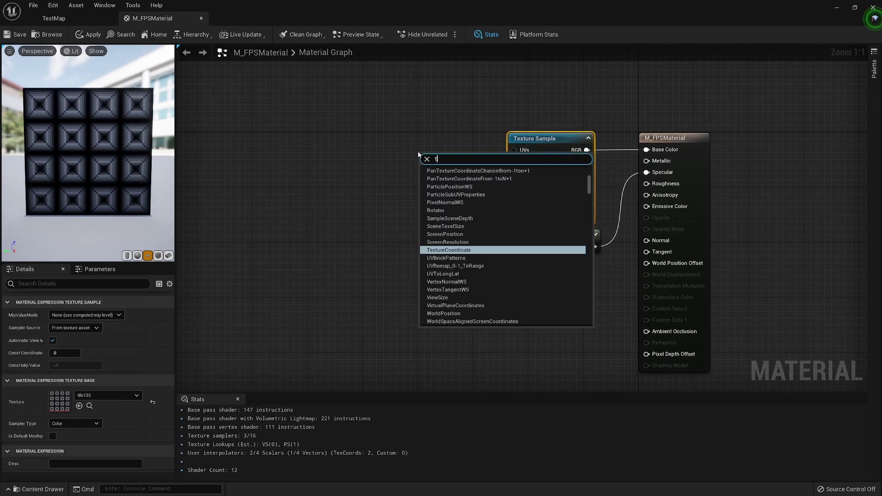
pyautogui.write('exture coord')
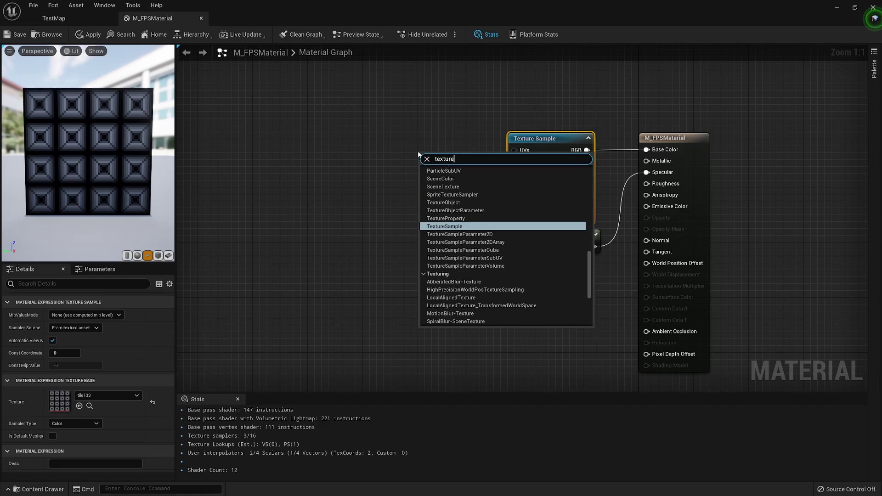
pyautogui.press('Return')
# Multiply the texture coordinates by 0.5 and feed the result into the Texture Sample's UVs.
pyautogui.moveTo(422, 152)
pyautogui.mouseDown()
pyautogui.moveTo(367, 125)
pyautogui.moveTo(437, 149)
pyautogui.mouseUp()
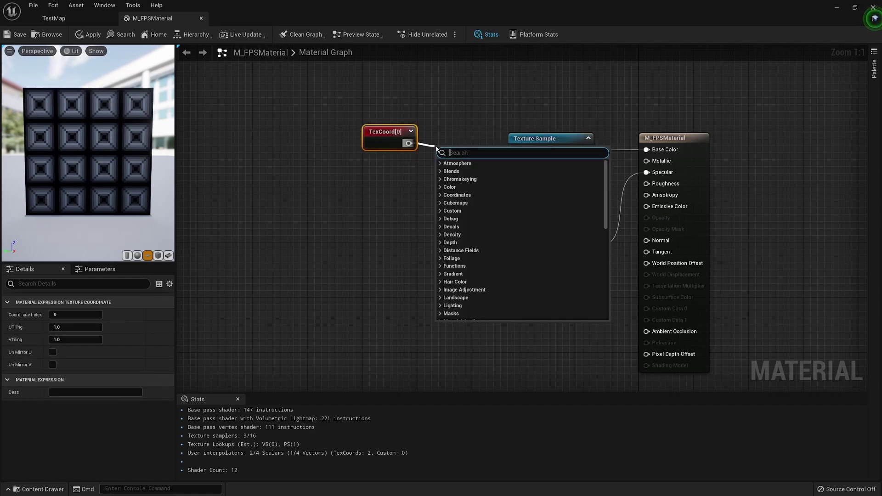
pyautogui.write('mult')
pyautogui.press('Return')
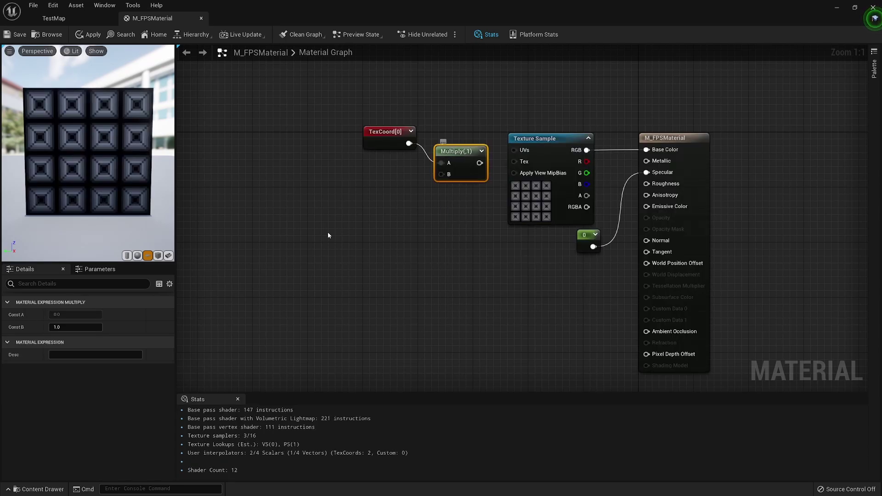
pyautogui.write('0.5')
pyautogui.press('Return')
pyautogui.moveTo(484, 164); pyautogui.dragTo(514, 150)
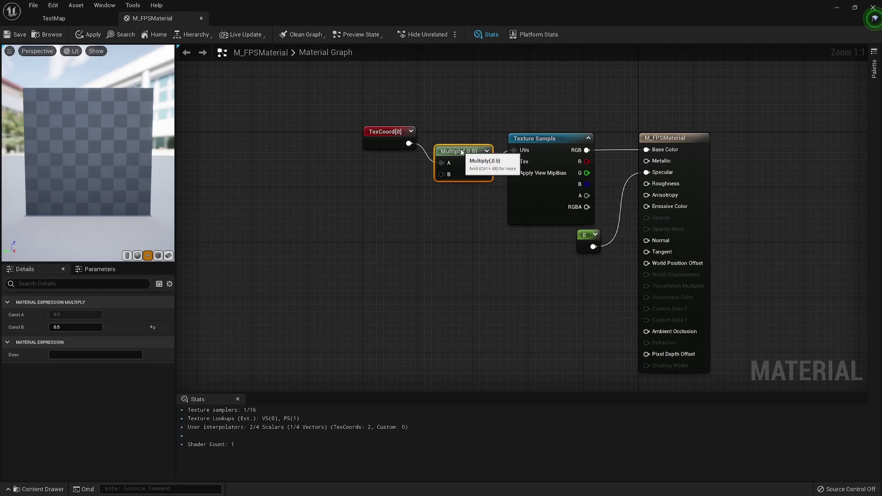
# Align the TexCoord and Multiply nodes in a straight row with the Texture Sample's UVs input.
pyautogui.moveTo(460, 151); pyautogui.dragTo(458, 132)
pyautogui.click(412, 108)
pyautogui.moveTo(412, 108); pyautogui.dragTo(362, 152)
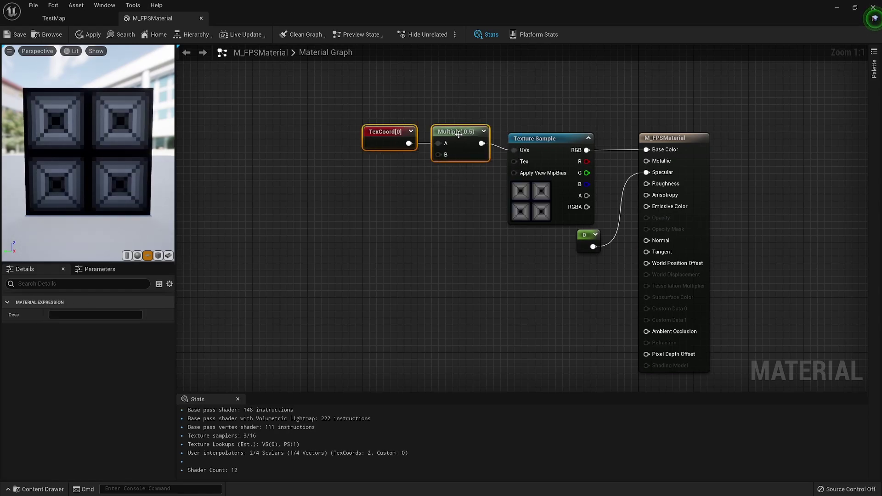
pyautogui.keyDown('ctrl'); pyautogui.click(459, 147); pyautogui.keyUp('ctrl')
pyautogui.moveTo(460, 147); pyautogui.dragTo(460, 158)
pyautogui.click(574, 110)
pyautogui.moveTo(447, 109); pyautogui.dragTo(375, 107, button='right')
pyautogui.moveTo(376, 111); pyautogui.dragTo(335, 152)
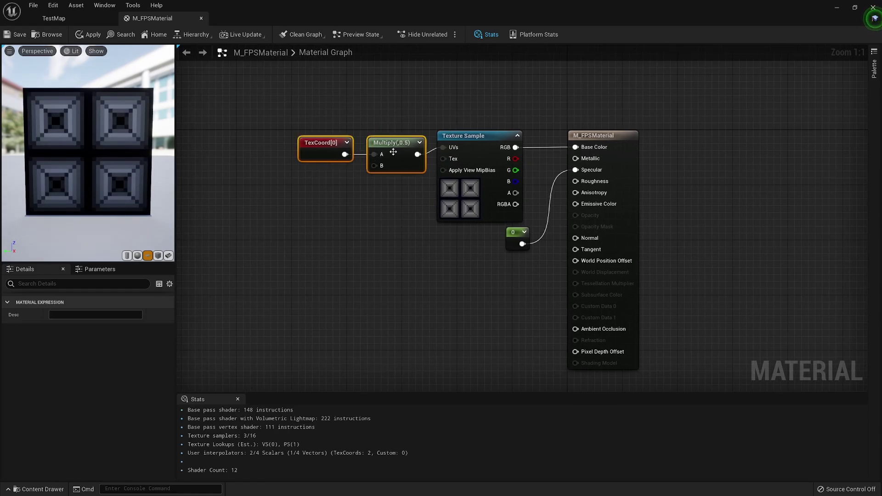
pyautogui.moveTo(390, 151); pyautogui.dragTo(390, 144)
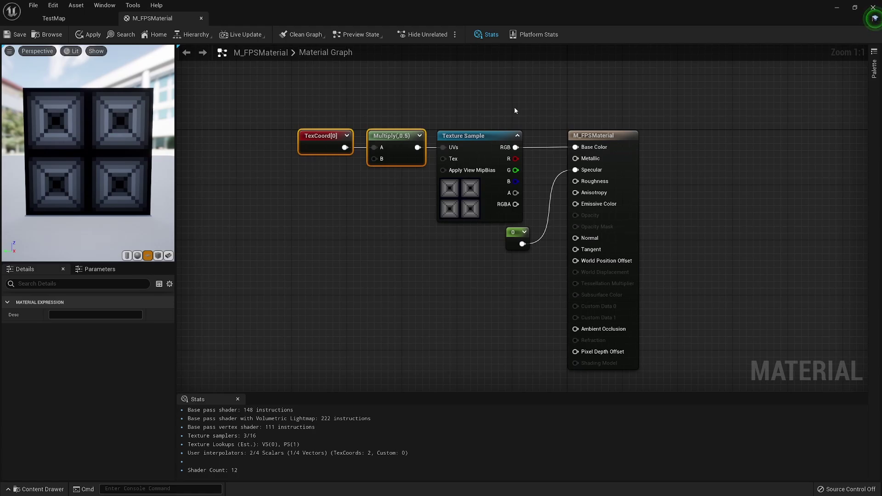
# Convert the Texture Sample to a parameter named Texture and save the material.
pyautogui.click(462, 137)
pyautogui.rightClick(463, 137)
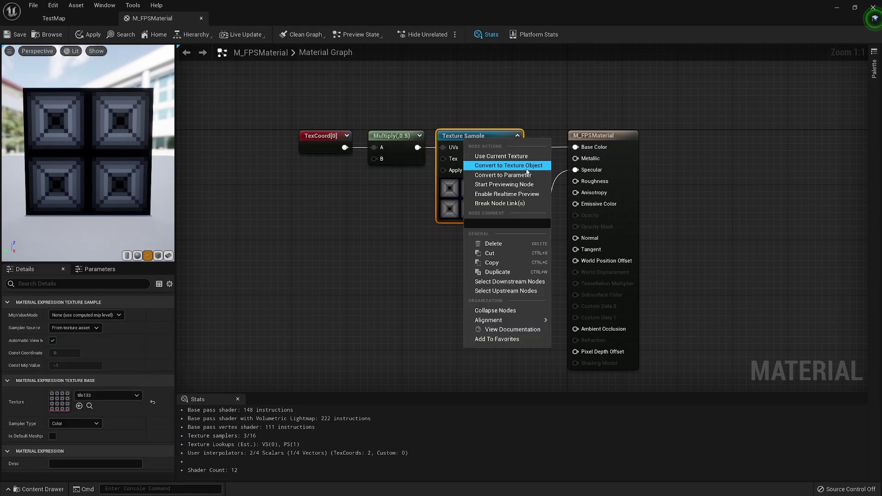
pyautogui.click(503, 175)
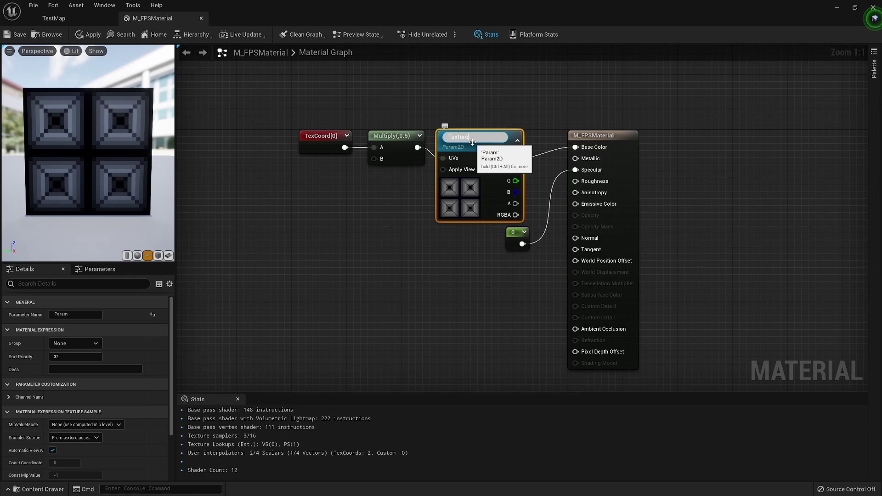
pyautogui.press('Return')
pyautogui.moveTo(473, 143); pyautogui.dragTo(446, 131, button='right')
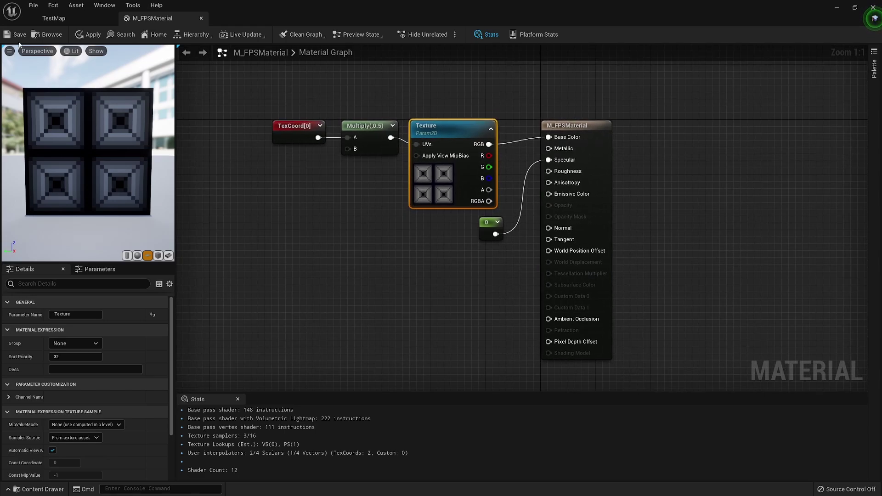
pyautogui.hotkey('ctrl', 's')
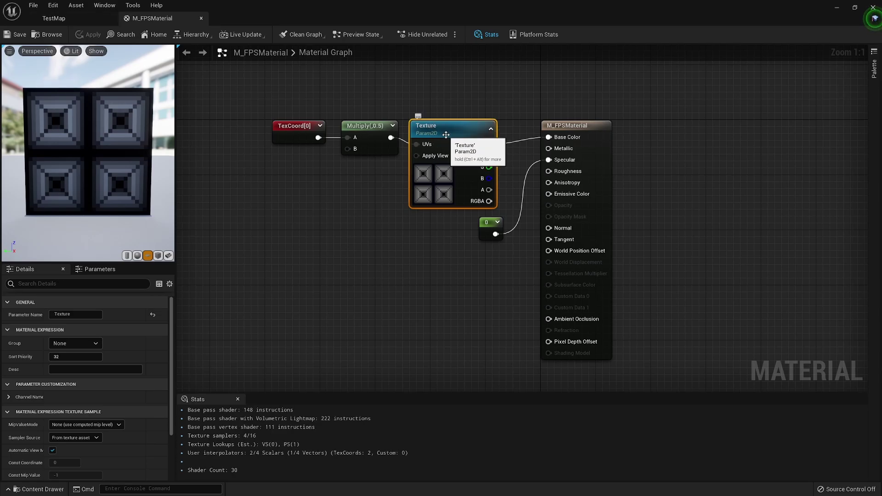
# Return to the TestMap level and create a material instance of M_FPSMaterial named M_Floor.
pyautogui.click(77, 21)
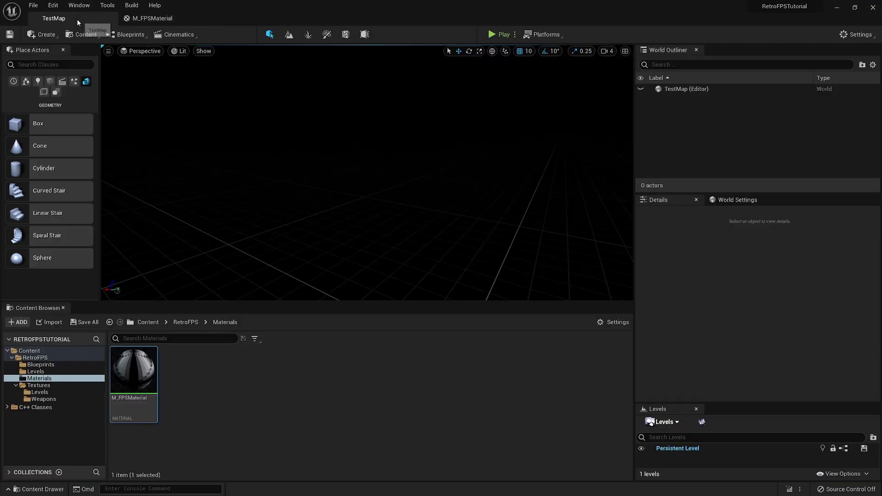
pyautogui.rightClick(138, 374)
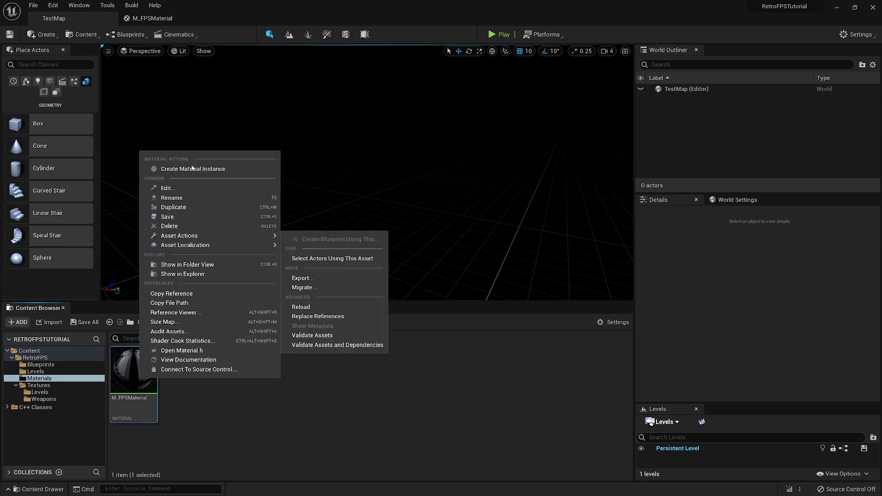
pyautogui.click(168, 169)
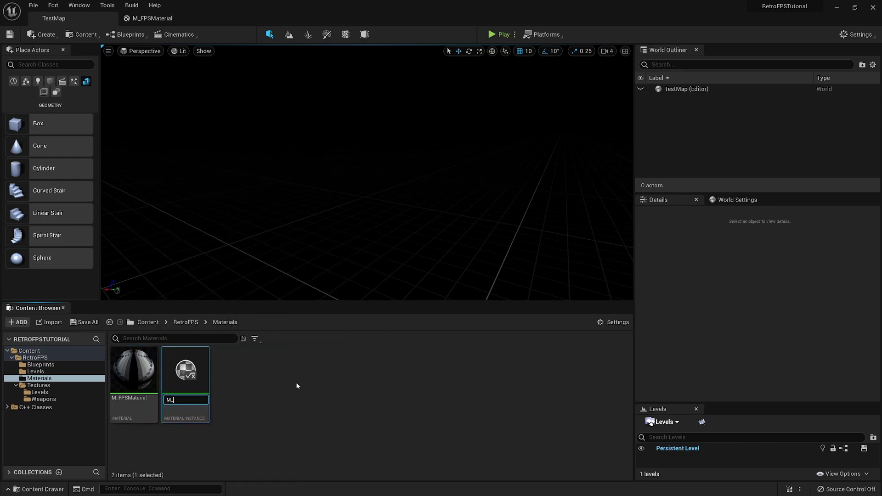
pyautogui.write('M_Floor')
pyautogui.press('Return')
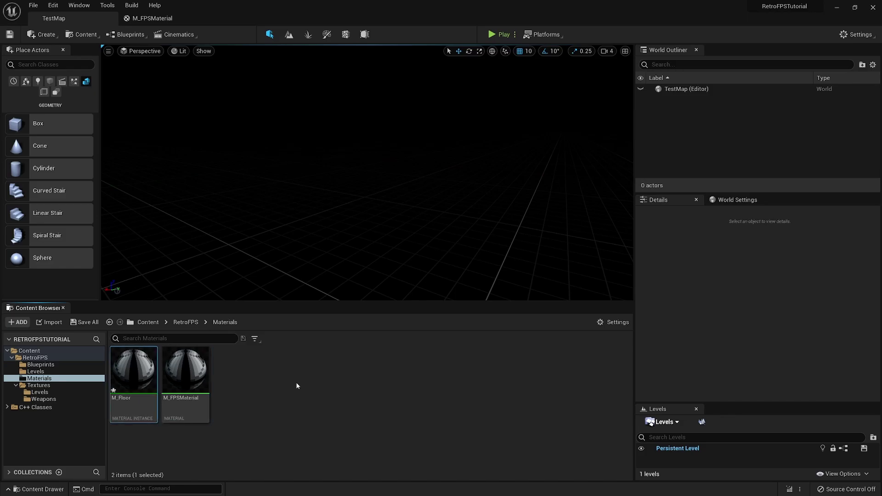
# Open M_Floor, override its Texture parameter with tile000 and save the material instance.
pyautogui.doubleClick(134, 372)
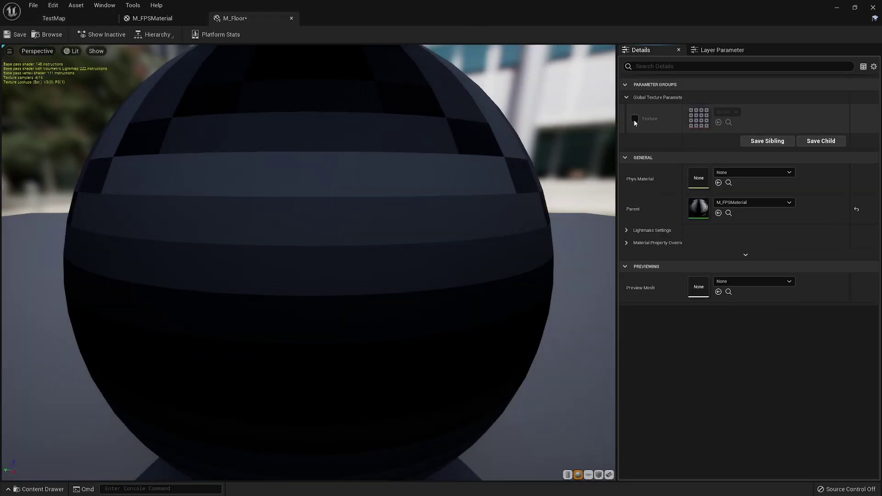
pyautogui.click(636, 119)
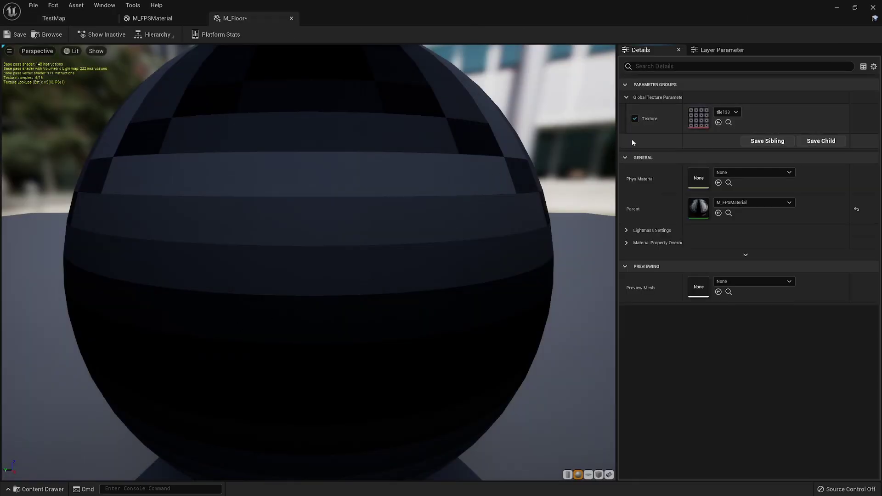
pyautogui.click(731, 113)
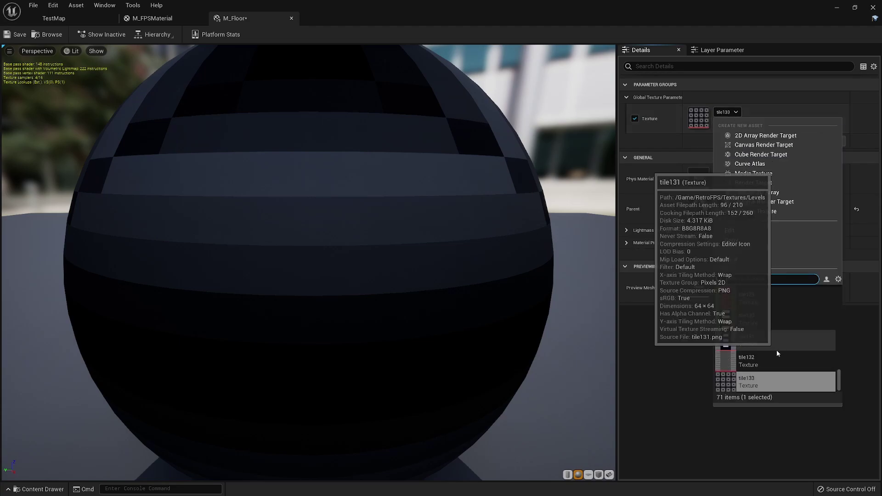
pyautogui.scroll(3, 814, 362)
pyautogui.scroll(10, 781, 340)
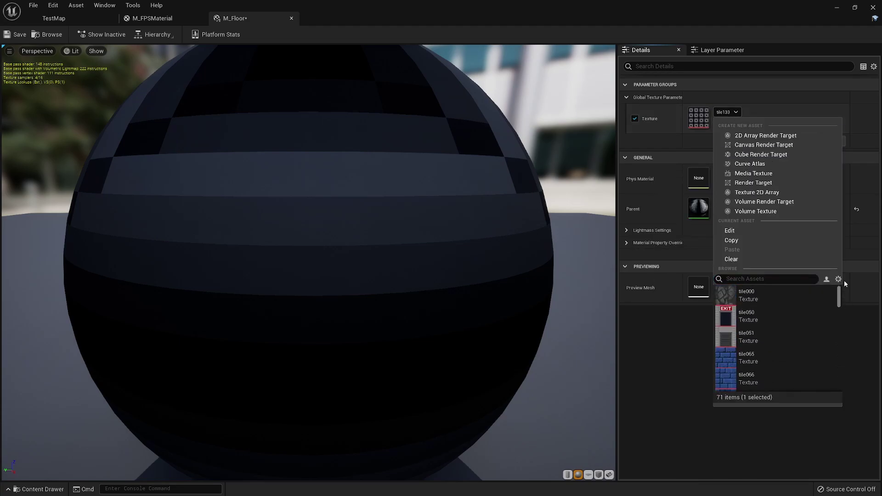
pyautogui.click(744, 295)
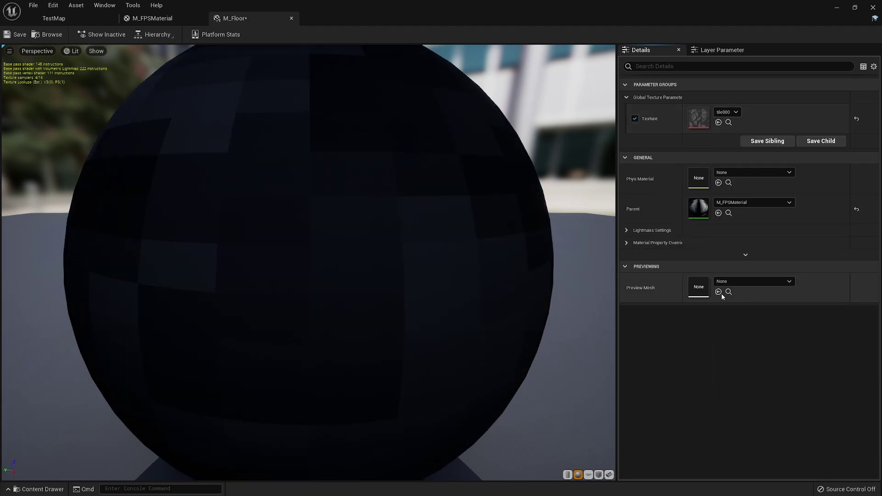
pyautogui.click(18, 35)
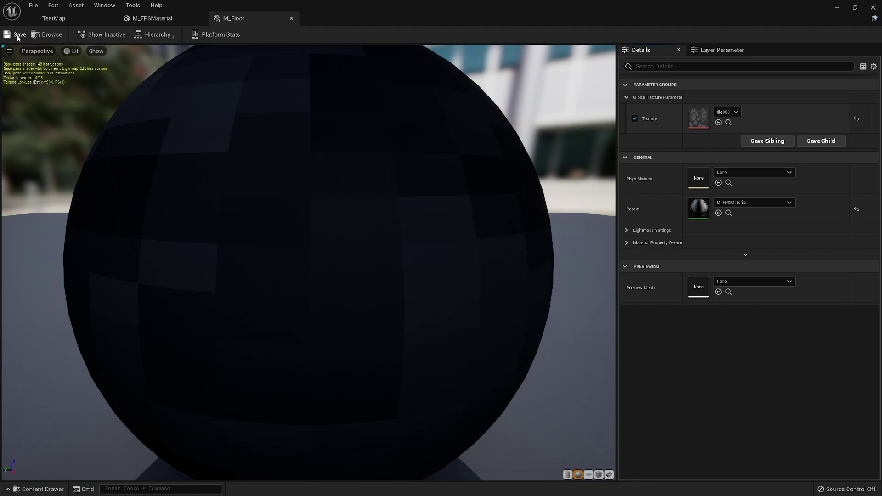
# Return to the TestMap level and create a material instance of M_FPSMaterial named M_Wall.
pyautogui.click(48, 21)
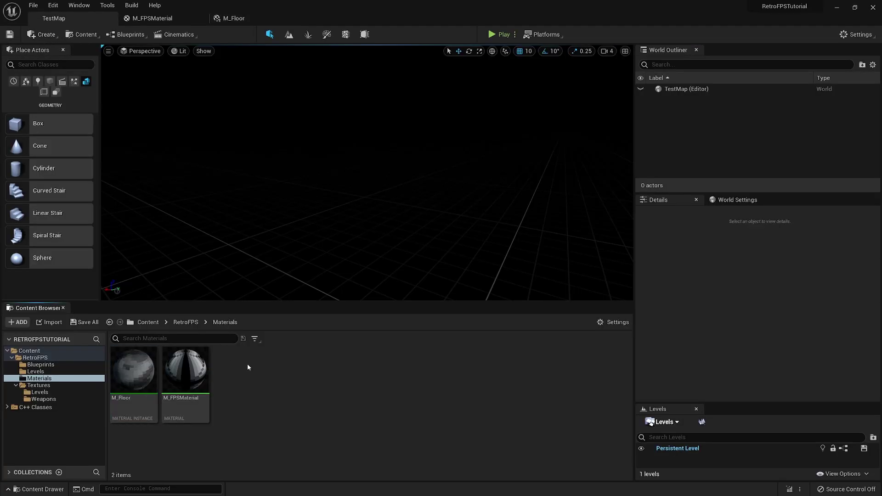
pyautogui.rightClick(205, 381)
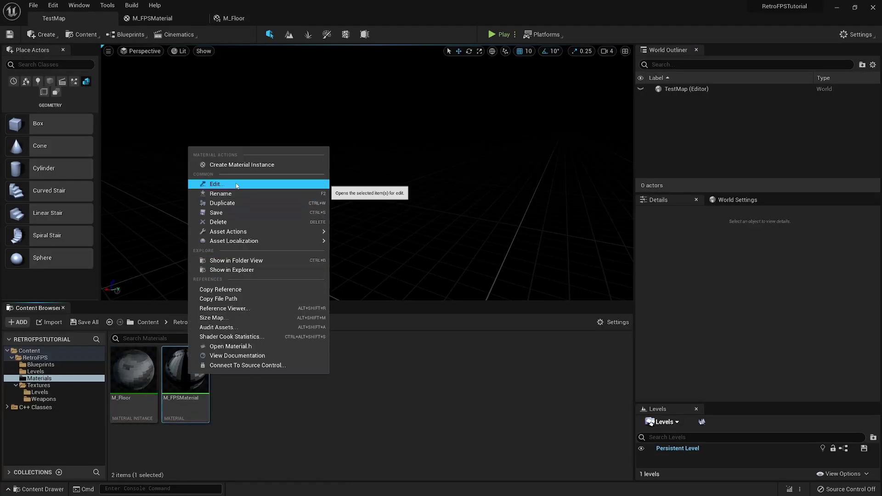
pyautogui.click(240, 166)
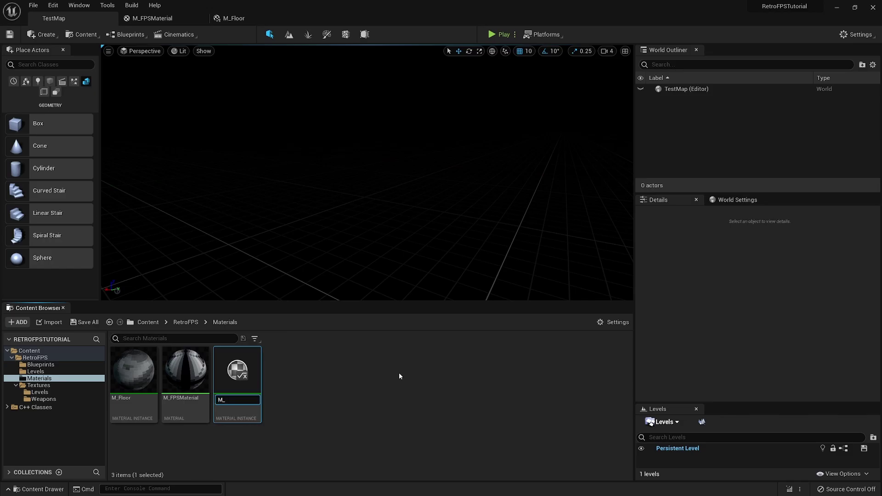
pyautogui.write('M_Wall')
pyautogui.press('Return')
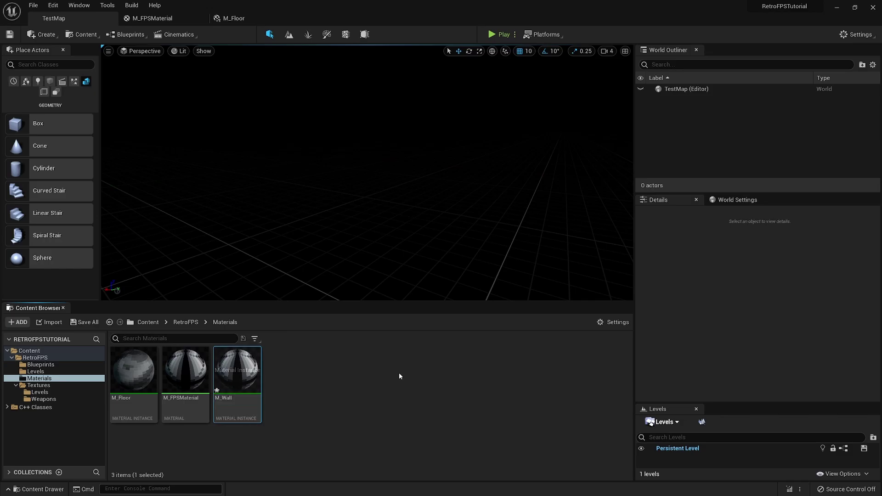
# Open M_Wall, override its Texture parameter with the blue brick texture tile065 and save it.
pyautogui.doubleClick(237, 370)
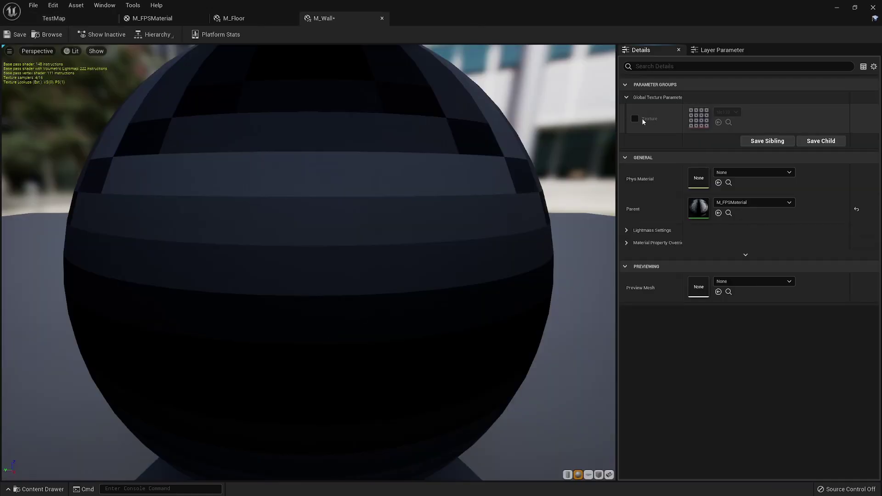
pyautogui.click(635, 118)
pyautogui.click(727, 112)
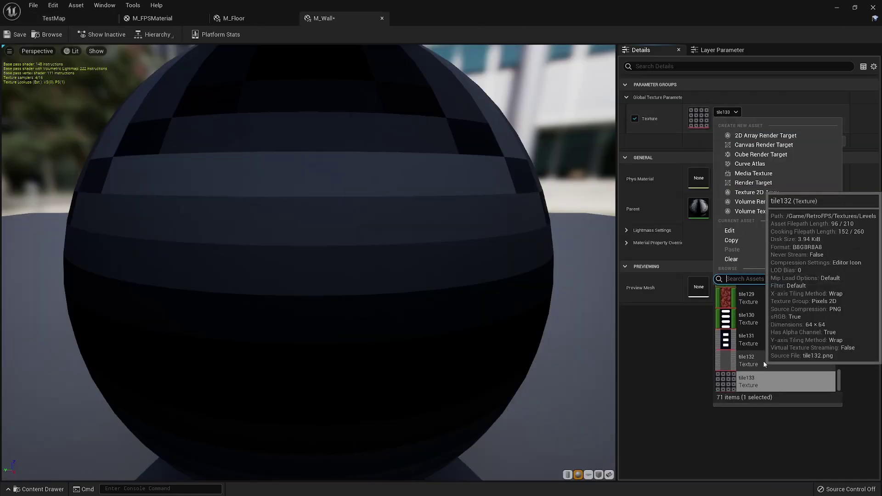
pyautogui.moveTo(839, 380); pyautogui.dragTo(839, 297)
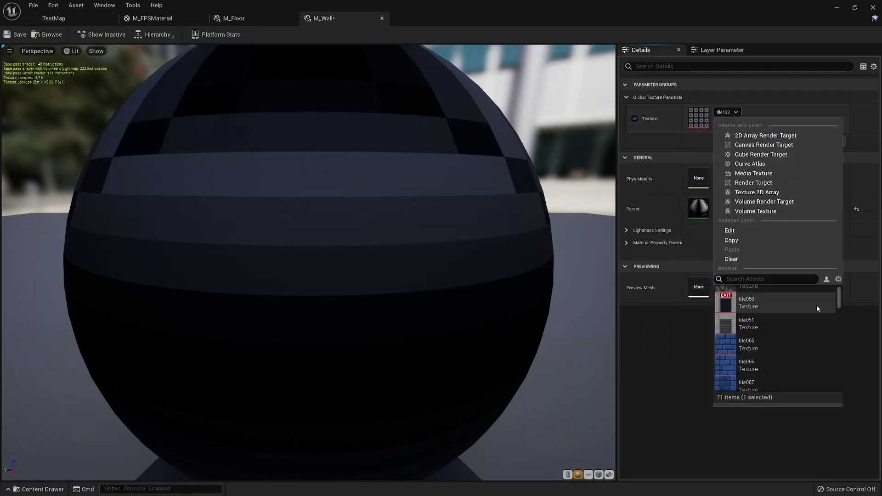
pyautogui.click(760, 348)
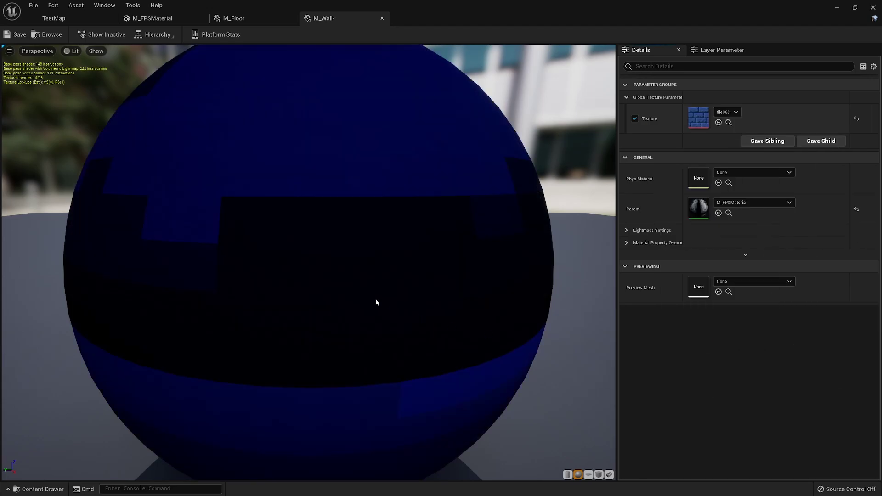
pyautogui.click(14, 38)
# Return to the TestMap level and place a Box geometry brush in the scene.
pyautogui.click(54, 18)
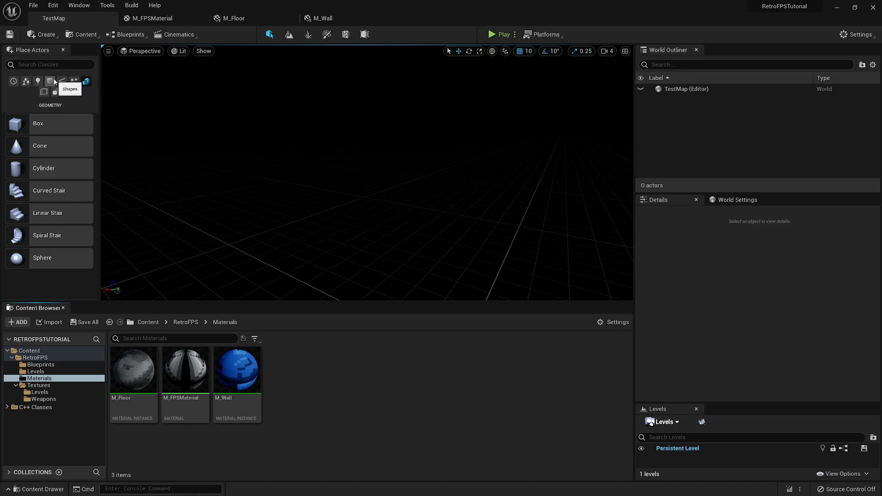
pyautogui.click(44, 92)
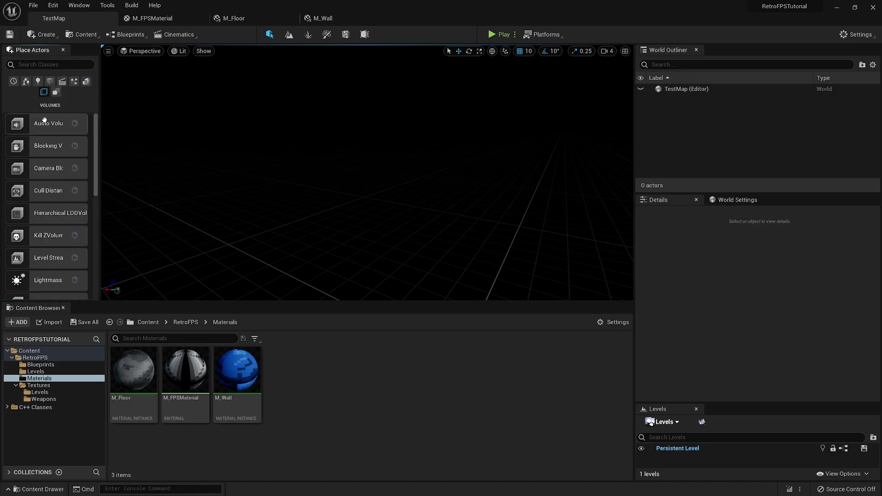
pyautogui.click(87, 82)
pyautogui.moveTo(21, 124); pyautogui.dragTo(423, 237)
pyautogui.moveTo(482, 255)
pyautogui.mouseDown(button='right')
pyautogui.moveTo(506, 255)
pyautogui.moveTo(446, 248)
pyautogui.mouseUp(button='right')
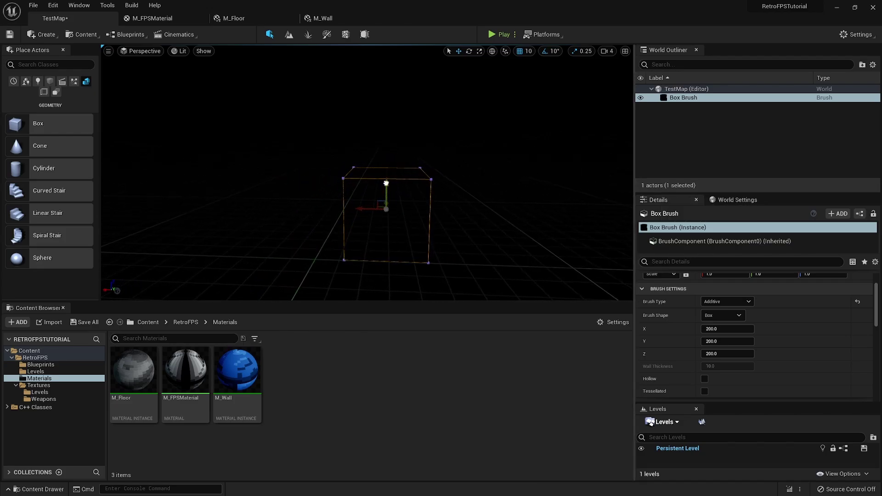
pyautogui.moveTo(463, 157)
pyautogui.mouseDown(button='right')
pyautogui.moveTo(463, 143)
pyautogui.moveTo(405, 144)
pyautogui.mouseUp(button='right')
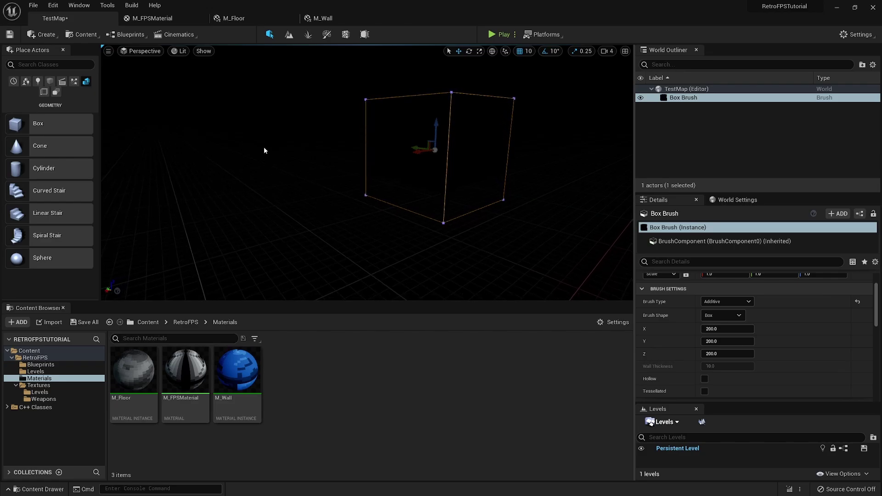
# Set the box brush's X and Y location to 0.
pyautogui.scroll(2, 692, 320)
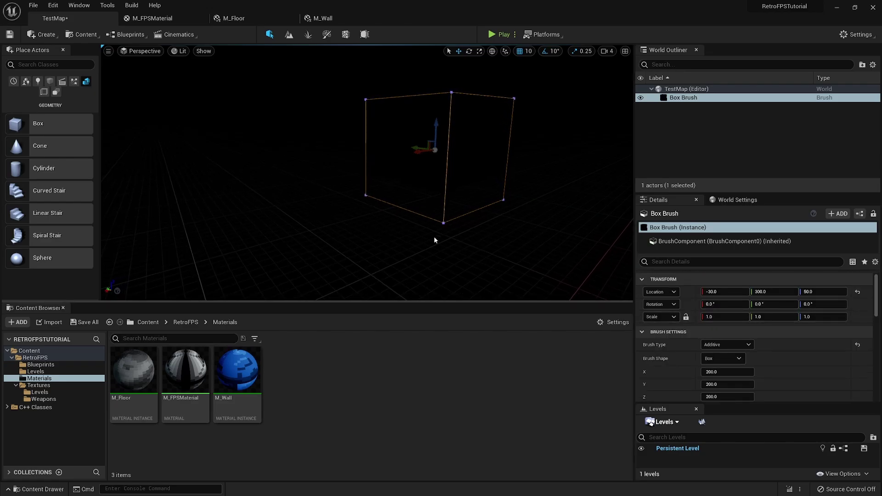
pyautogui.click(726, 291)
pyautogui.write('0')
pyautogui.press('Tab')
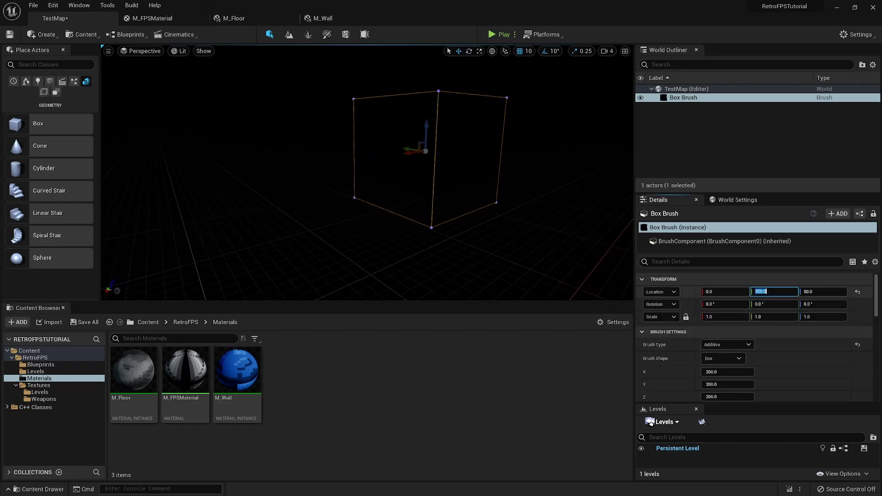
pyautogui.write('0')
pyautogui.press('Return')
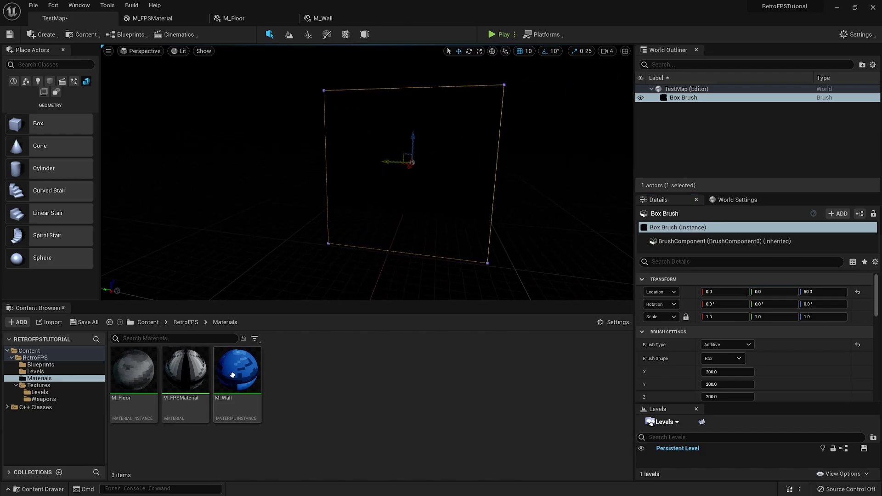
# Apply the M_Wall material to the side faces of the box brush and deselect the brush.
pyautogui.moveTo(237, 370); pyautogui.dragTo(391, 225)
pyautogui.moveTo(391, 226); pyautogui.dragTo(363, 216, button='right')
pyautogui.press('f')
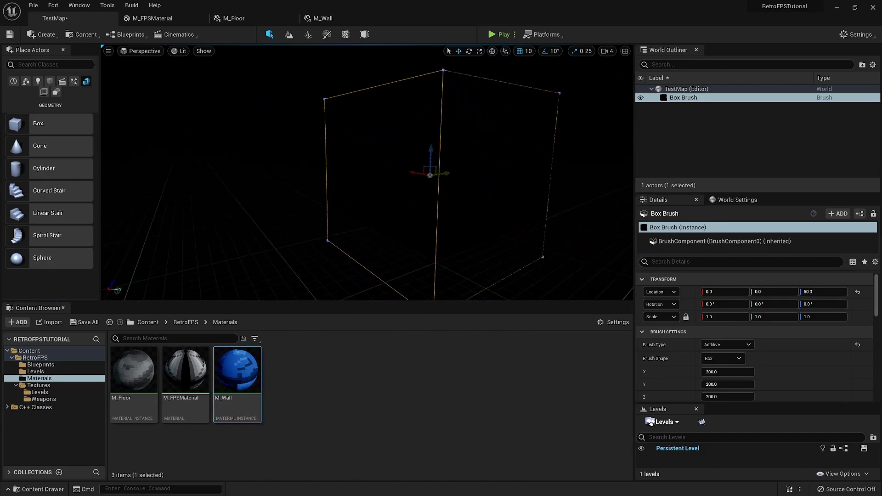
pyautogui.moveTo(232, 353); pyautogui.dragTo(315, 246)
pyautogui.press('f')
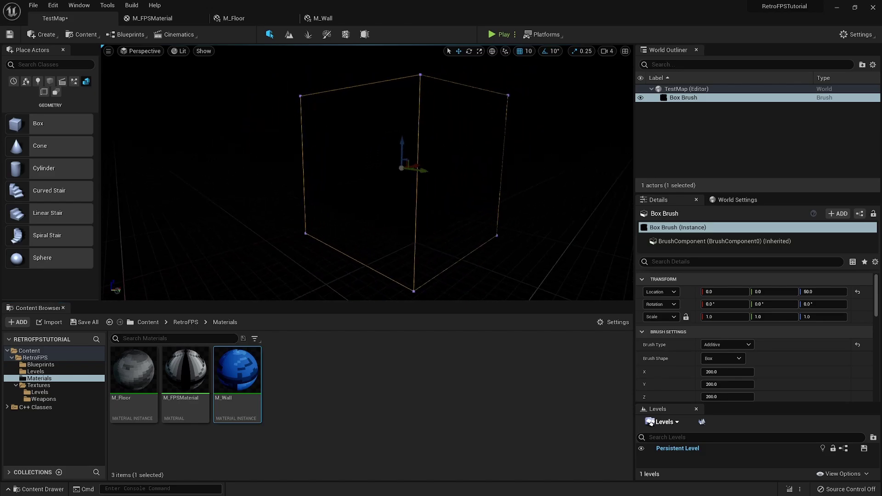
pyautogui.moveTo(476, 243)
pyautogui.mouseDown(button='right')
pyautogui.moveTo(455, 239)
pyautogui.moveTo(474, 239)
pyautogui.mouseUp(button='right')
pyautogui.click(712, 146)
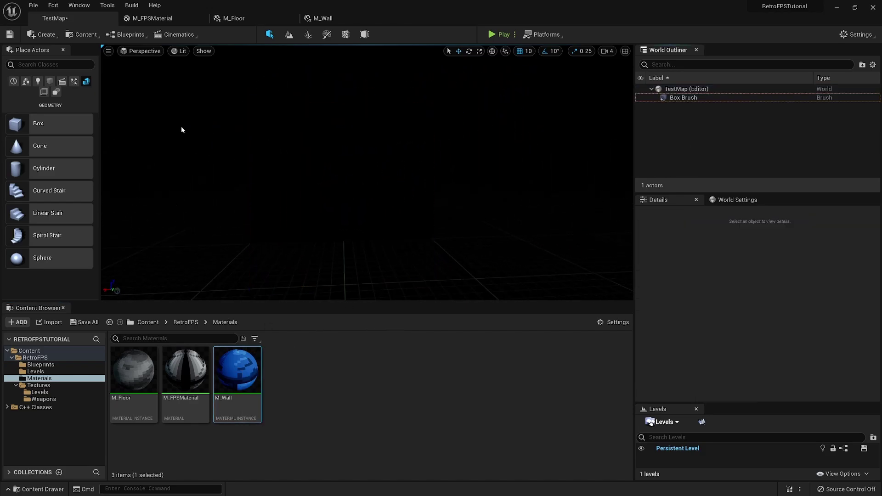
# Add a directional light near the box brush and apply M_Wall to the brush's lit top face.
pyautogui.click(38, 82)
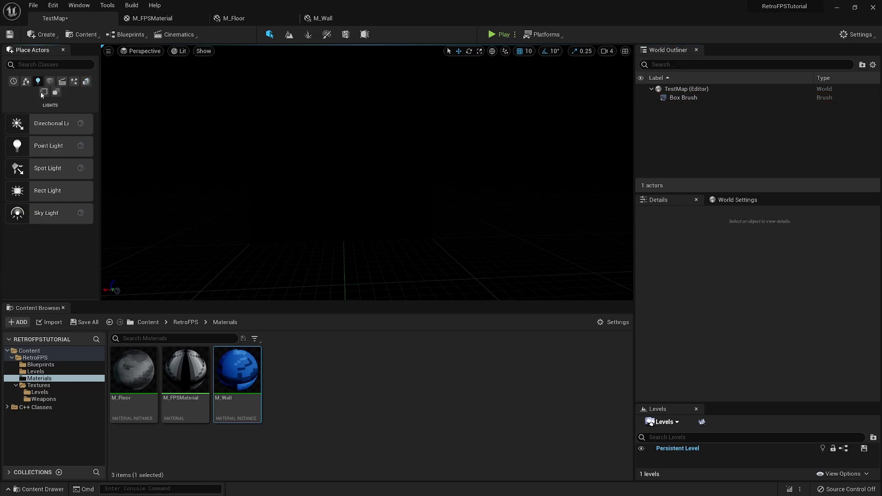
pyautogui.moveTo(38, 128); pyautogui.dragTo(309, 194)
pyautogui.moveTo(308, 194); pyautogui.dragTo(239, 198, button='right')
pyautogui.scroll(-3, 367, 184)
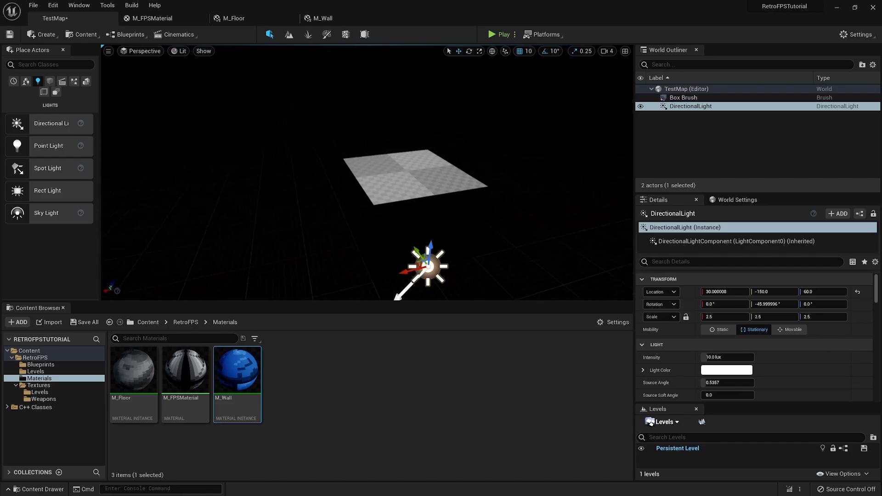
pyautogui.moveTo(237, 371); pyautogui.dragTo(409, 178)
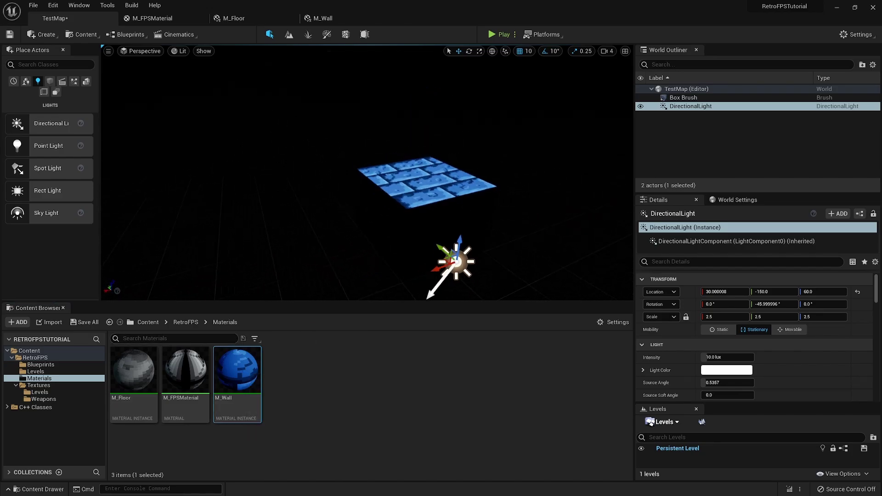
# Set the directional light's location to 0, 0, 0 and its Y rotation to -90°.
pyautogui.moveTo(625, 218)
pyautogui.mouseDown(button='right')
pyautogui.moveTo(616, 216)
pyautogui.moveTo(624, 218)
pyautogui.mouseUp(button='right')
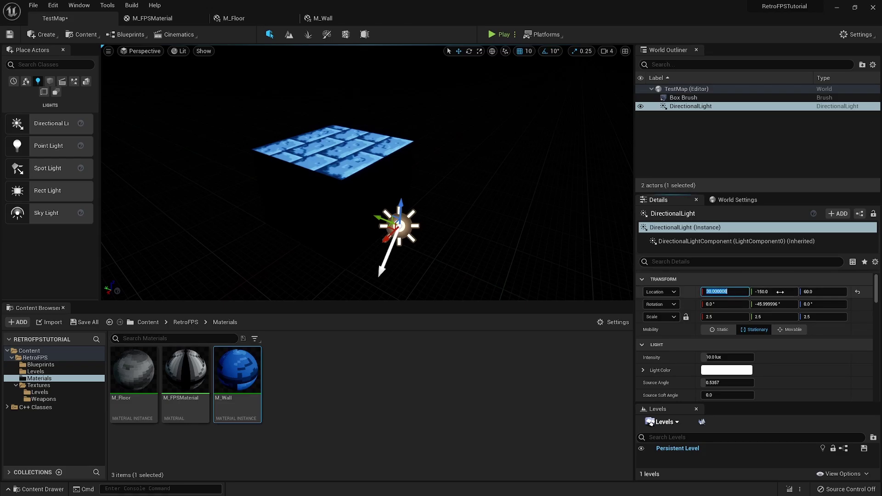
pyautogui.write('0')
pyautogui.press('Tab')
pyautogui.write('0')
pyautogui.press('Tab')
pyautogui.write('0')
pyautogui.press('Return')
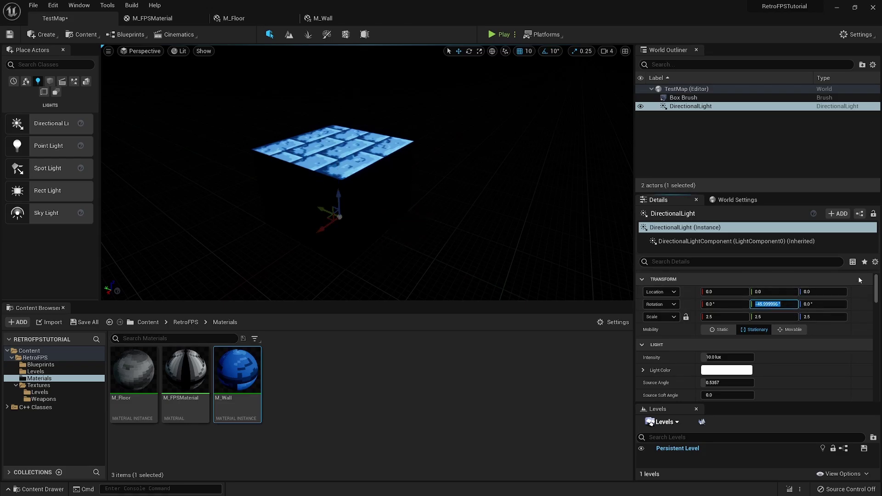
pyautogui.write('-90')
pyautogui.press('Return')
# Duplicate the directional light and set the copy's Y rotation to 90°.
pyautogui.click(681, 108)
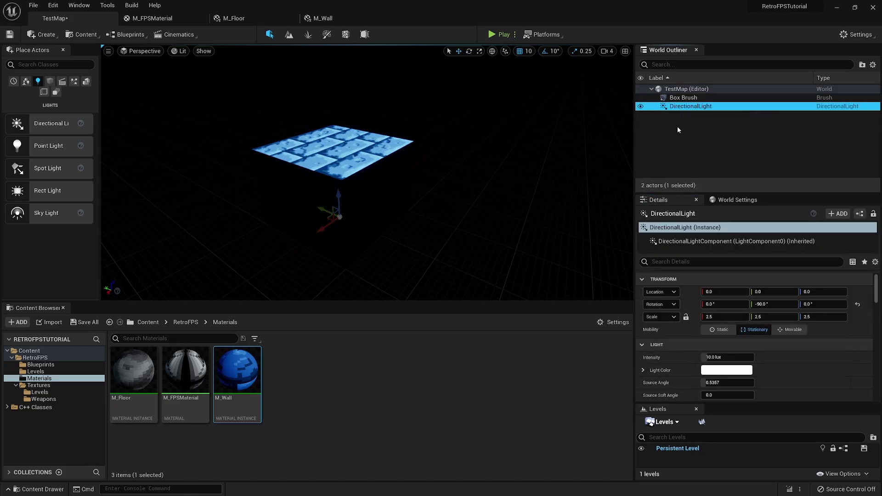
pyautogui.hotkey('ctrl', 'd')
pyautogui.click(762, 304)
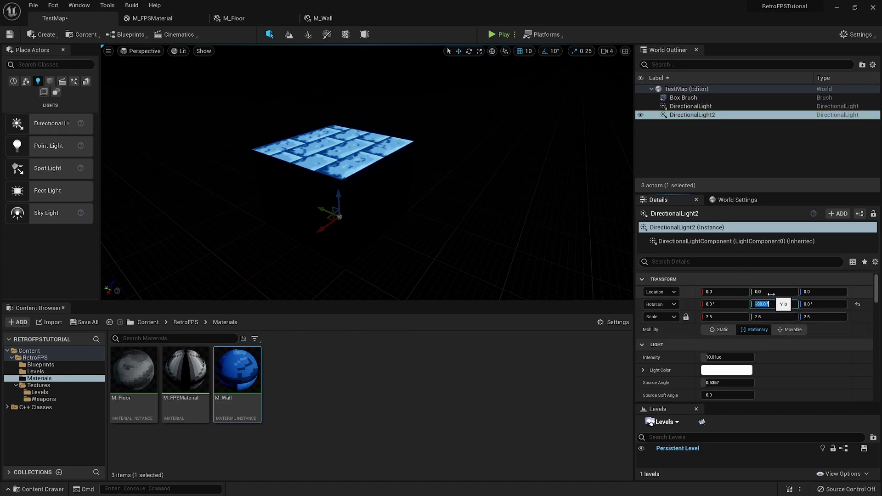
pyautogui.write('90')
pyautogui.press('Return')
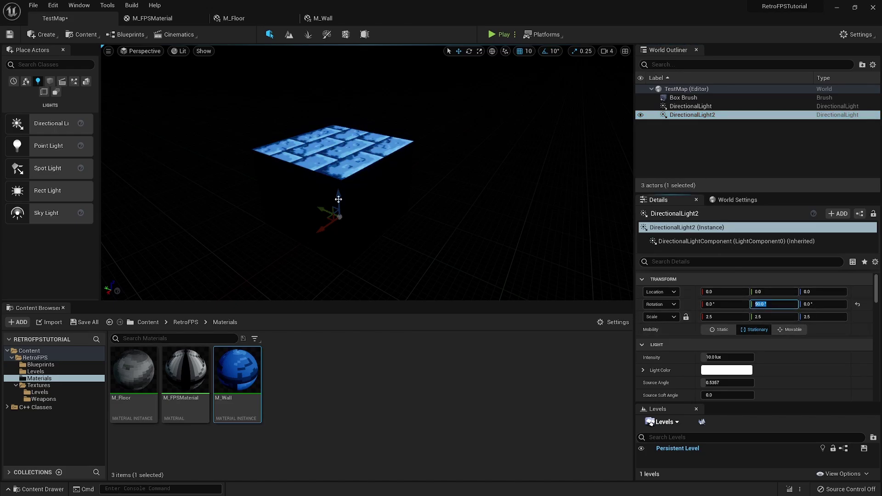
# Apply the M_Wall material to the underside of the box brush.
pyautogui.moveTo(339, 199); pyautogui.dragTo(437, 259, button='right')
pyautogui.moveTo(237, 370); pyautogui.dragTo(437, 157)
pyautogui.moveTo(437, 156); pyautogui.dragTo(566, 94, button='right')
# Duplicate the second directional light and set the copy's Y rotation to 0°.
pyautogui.rightClick(684, 115)
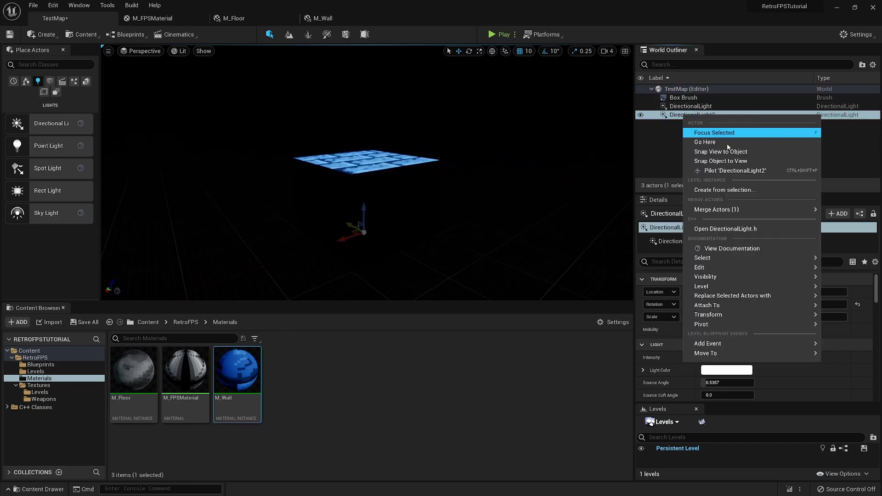
pyautogui.click(680, 119)
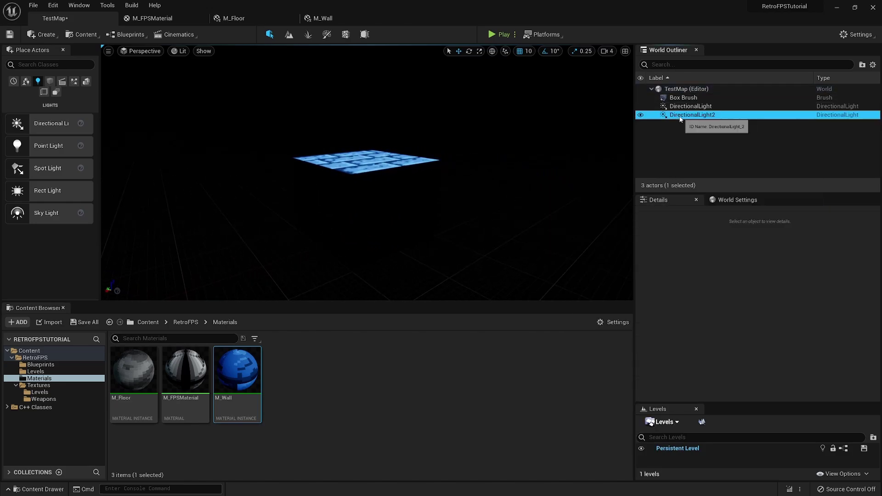
pyautogui.hotkey('ctrl', 'd')
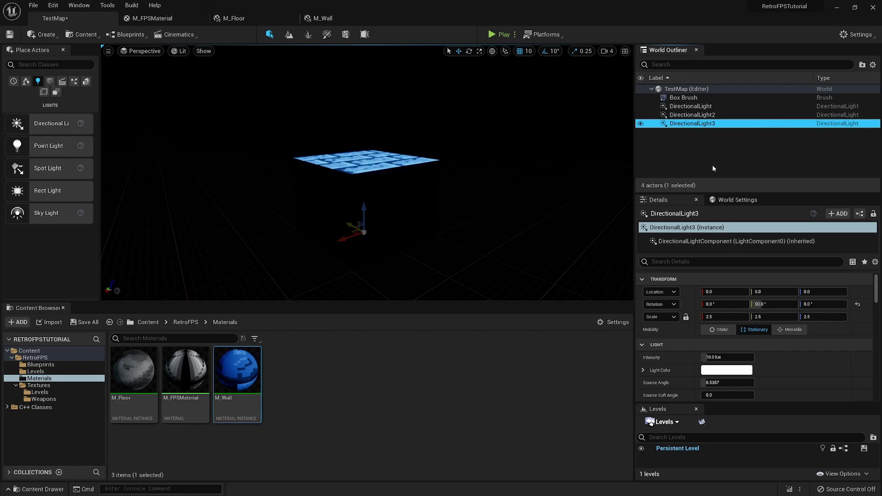
pyautogui.click(756, 304)
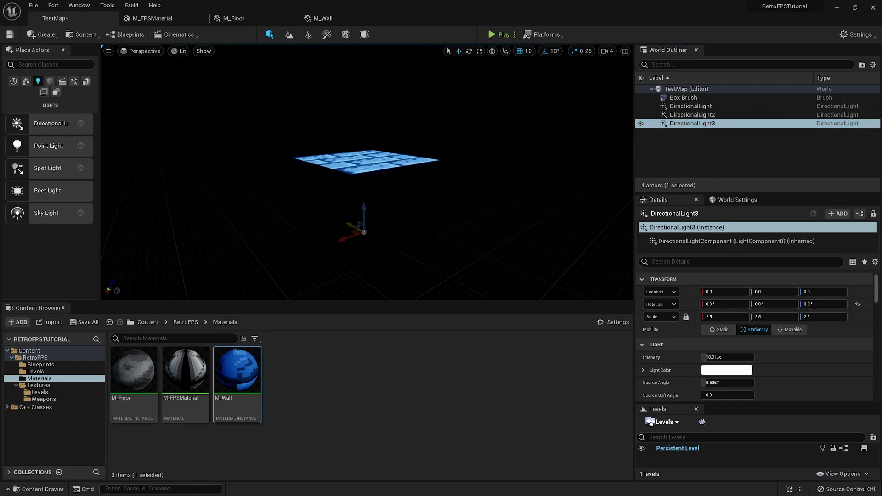
pyautogui.moveTo(368, 184); pyautogui.dragTo(421, 166, button='right')
# Duplicate the third directional light and rotate the copy 90° about the Z axis.
pyautogui.click(699, 126)
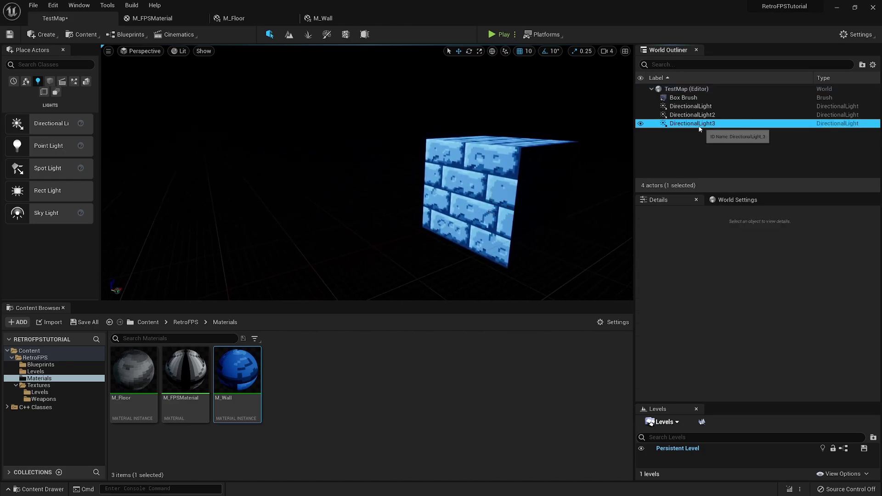
pyautogui.hotkey('ctrl', 'd')
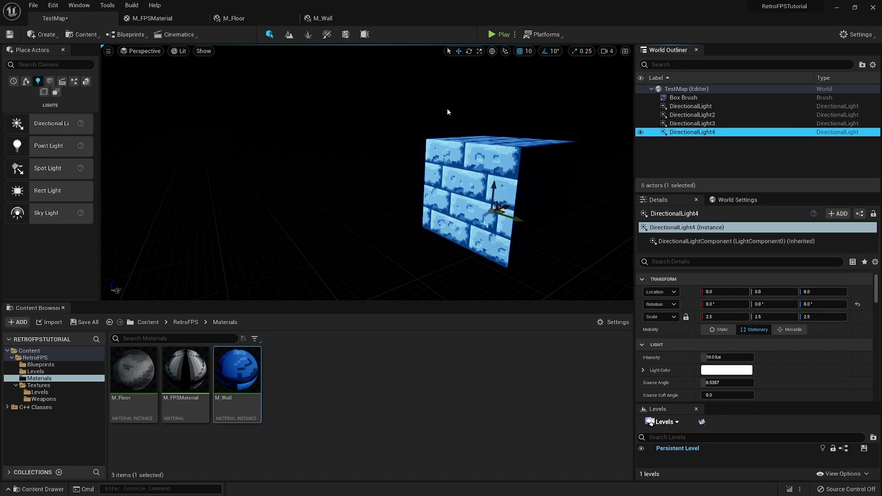
pyautogui.press('e')
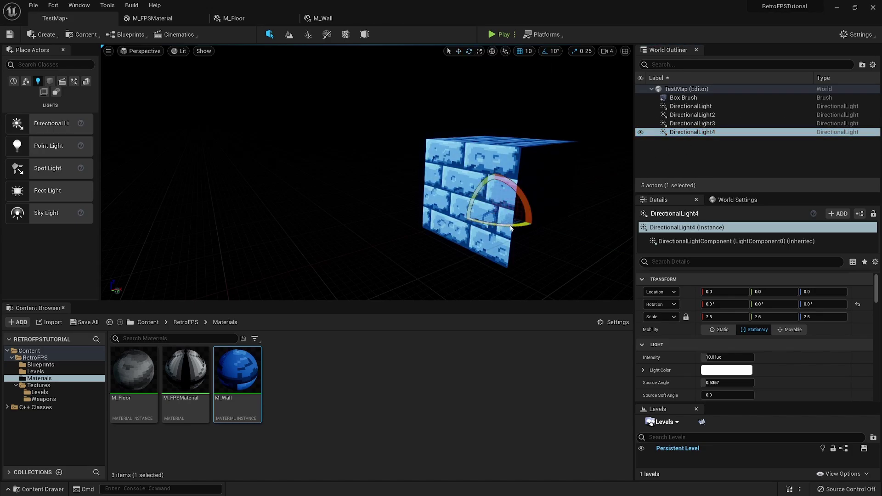
pyautogui.moveTo(511, 228)
pyautogui.mouseDown()
pyautogui.moveTo(544, 227)
pyautogui.moveTo(524, 221)
pyautogui.mouseUp()
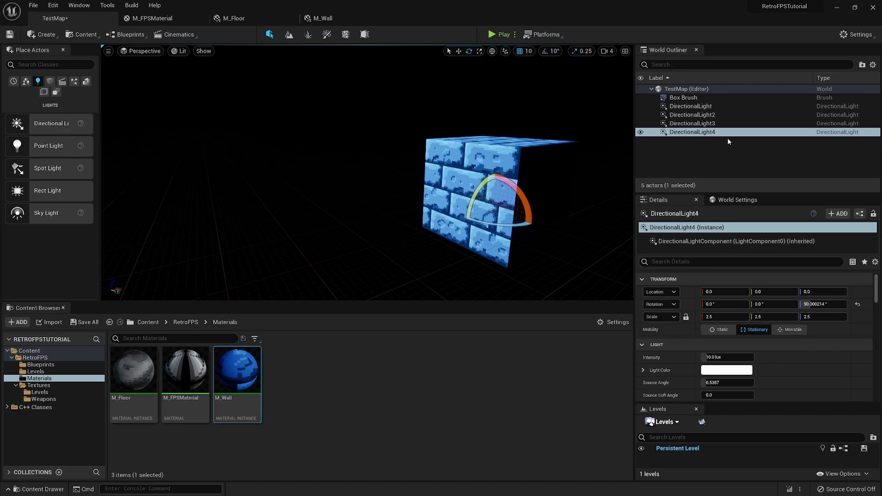
# Duplicate the rotated light twice more, turning the copies to Z rotations of about 180° and 270°.
pyautogui.hotkey('ctrl', 'd')
pyautogui.moveTo(528, 212); pyautogui.dragTo(529, 213)
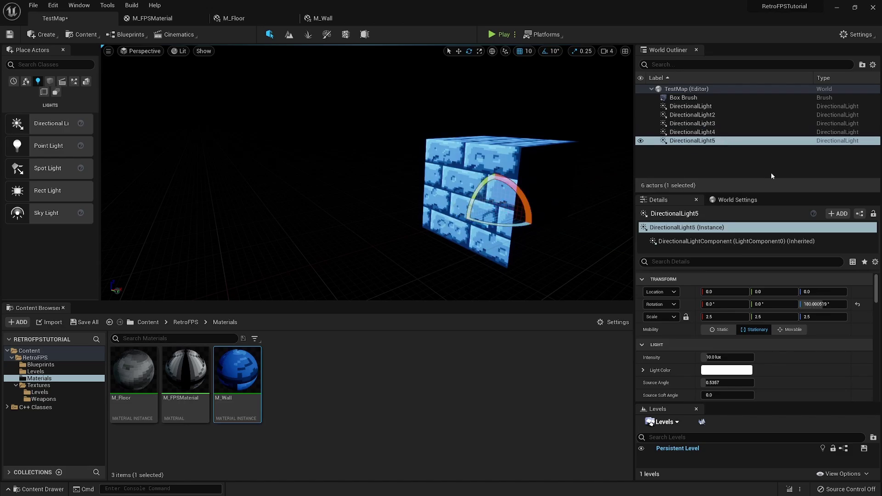
pyautogui.hotkey('ctrl', 'd')
pyautogui.moveTo(517, 226); pyautogui.dragTo(543, 225)
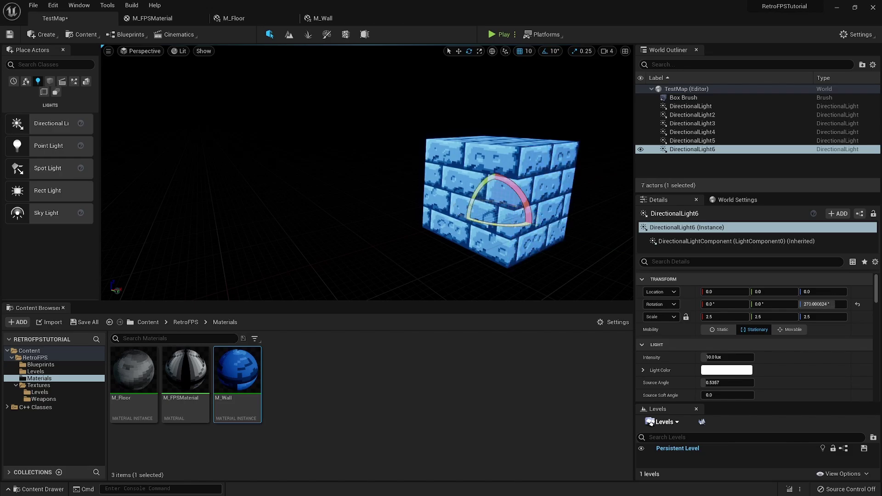
pyautogui.click(702, 166)
pyautogui.moveTo(355, 184)
pyautogui.mouseDown(button='right')
pyautogui.moveTo(334, 183)
pyautogui.moveTo(355, 183)
pyautogui.moveTo(340, 191)
pyautogui.moveTo(356, 191)
pyautogui.moveTo(354, 181)
pyautogui.mouseUp(button='right')
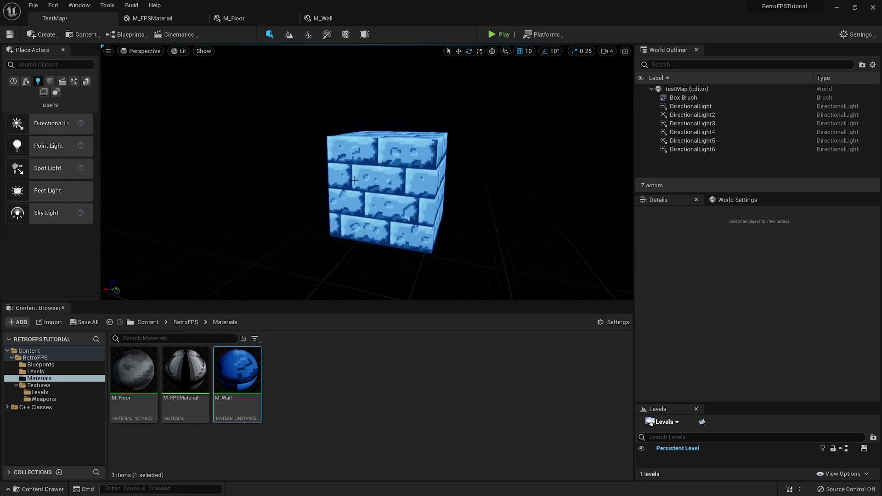
# Select all six directional lights and disable Cast Shadows for them.
pyautogui.click(694, 150)
pyautogui.keyDown('shift'); pyautogui.click(713, 107); pyautogui.keyUp('shift')
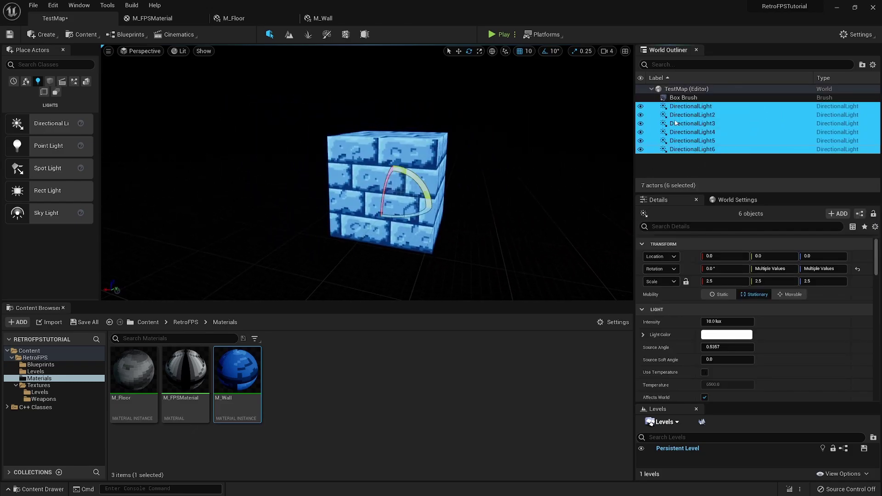
pyautogui.scroll(-3, 690, 359)
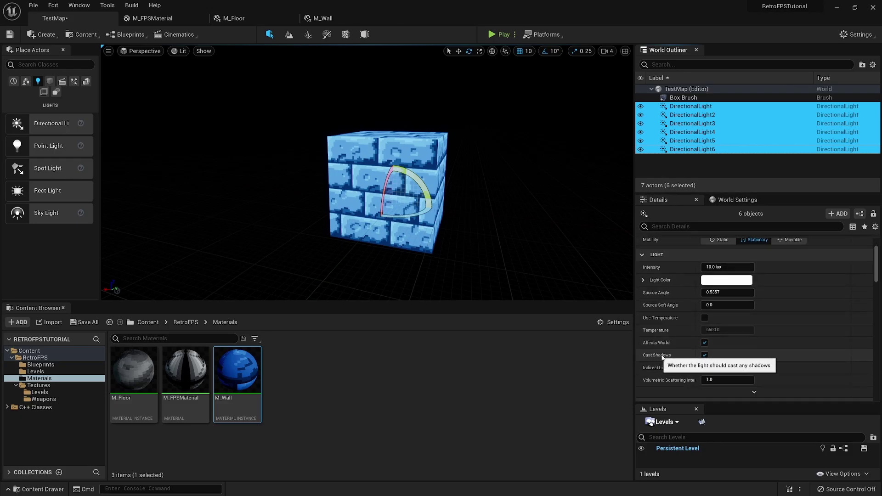
pyautogui.click(706, 355)
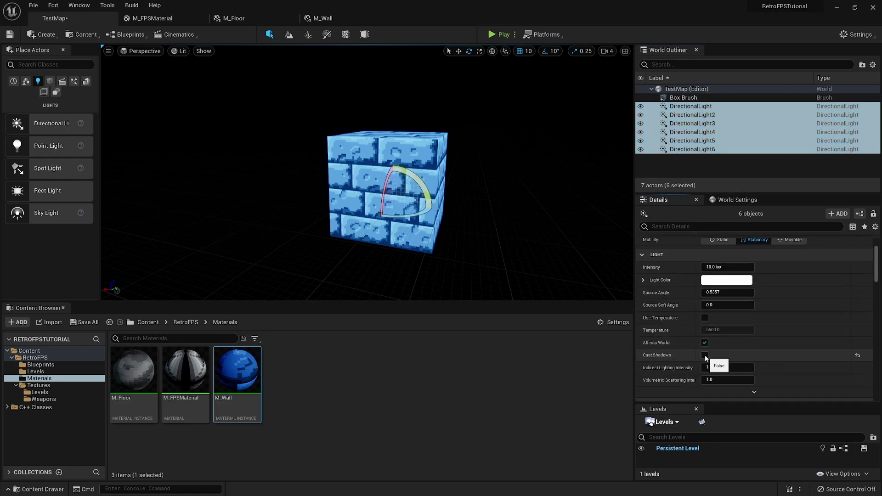
# Try an intensity of 2 lux on all six selected directional lights.
pyautogui.scroll(2, 671, 338)
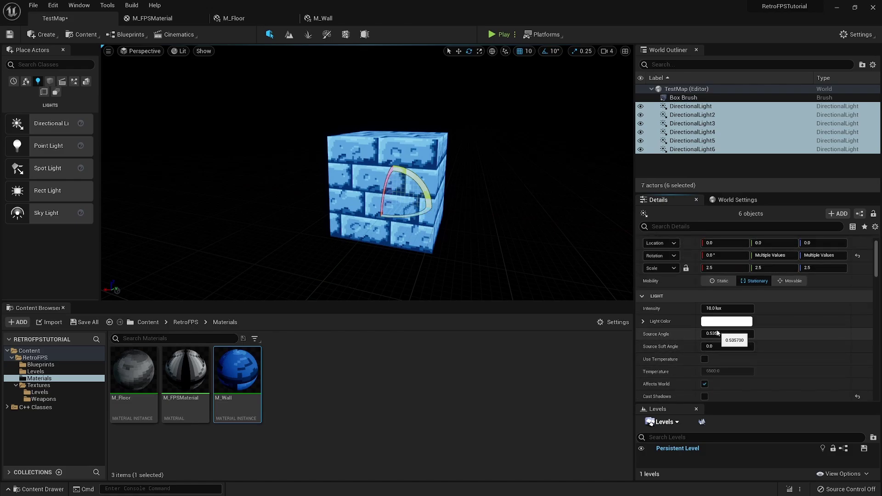
pyautogui.write('2')
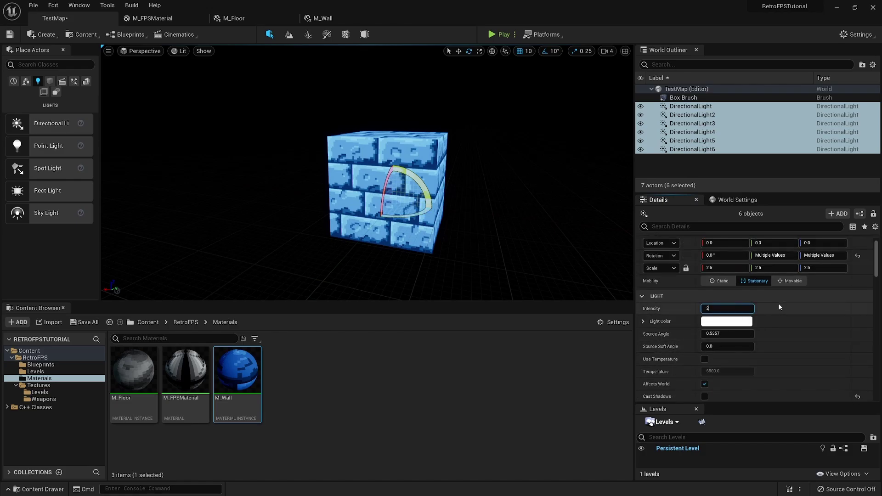
pyautogui.press('Return')
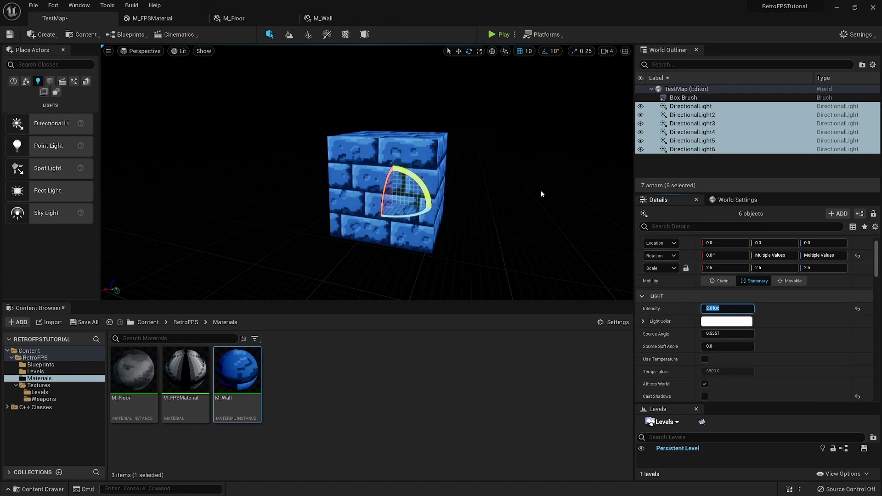
pyautogui.moveTo(539, 189); pyautogui.dragTo(537, 190, button='right')
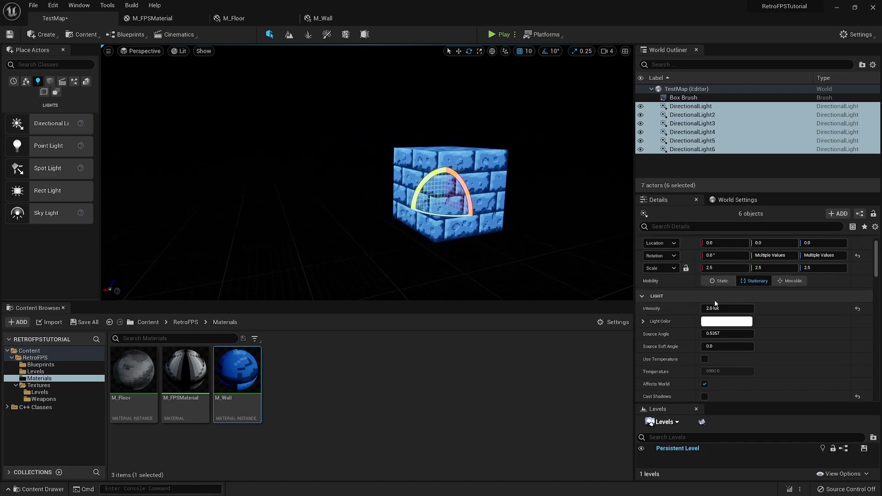
# Set the intensity of all six directional lights to 1 lux and deselect them.
pyautogui.click(726, 309)
pyautogui.press('Return')
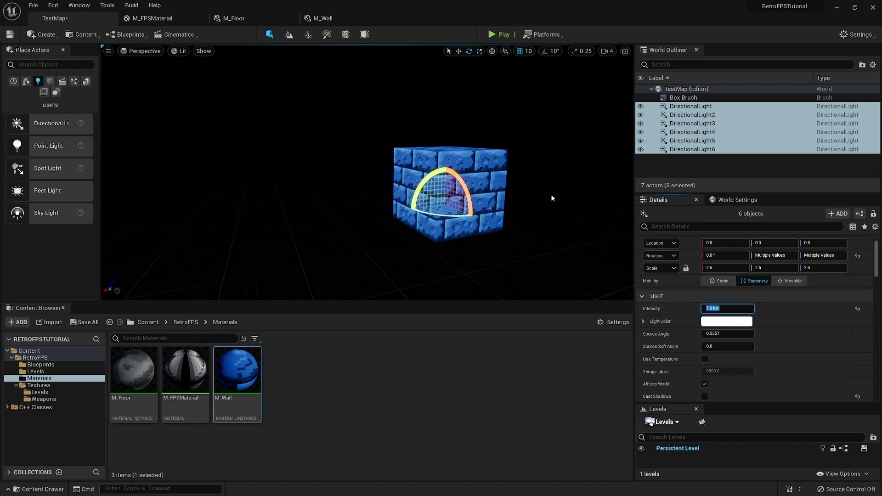
pyautogui.click(511, 128)
pyautogui.scroll(3, 509, 125)
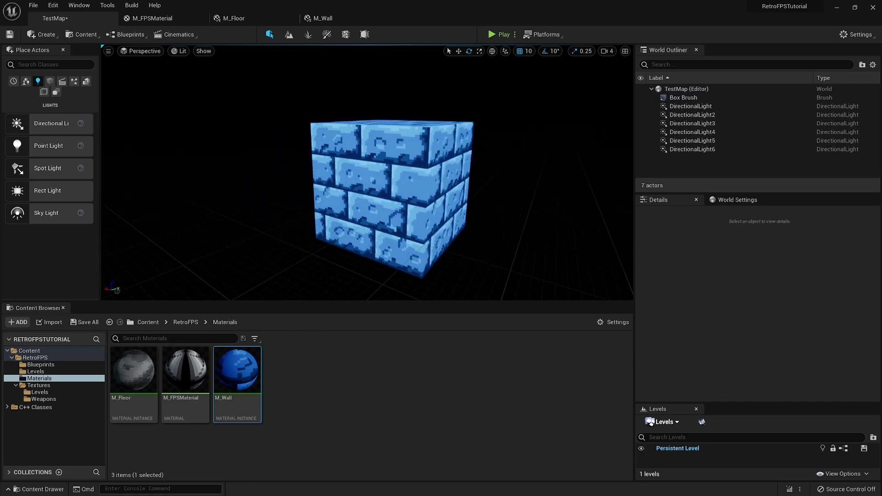
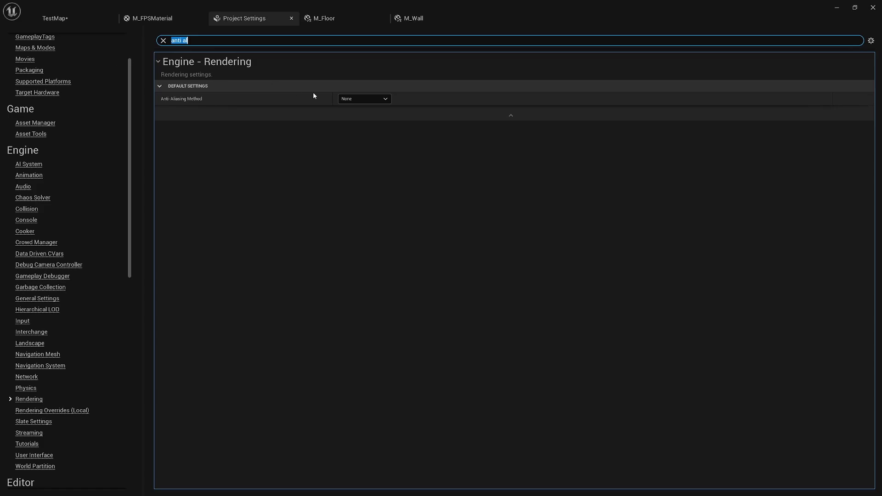
# Clear the project settings search and place a Post Process Volume beside the box brush in the test map.
pyautogui.click(164, 41)
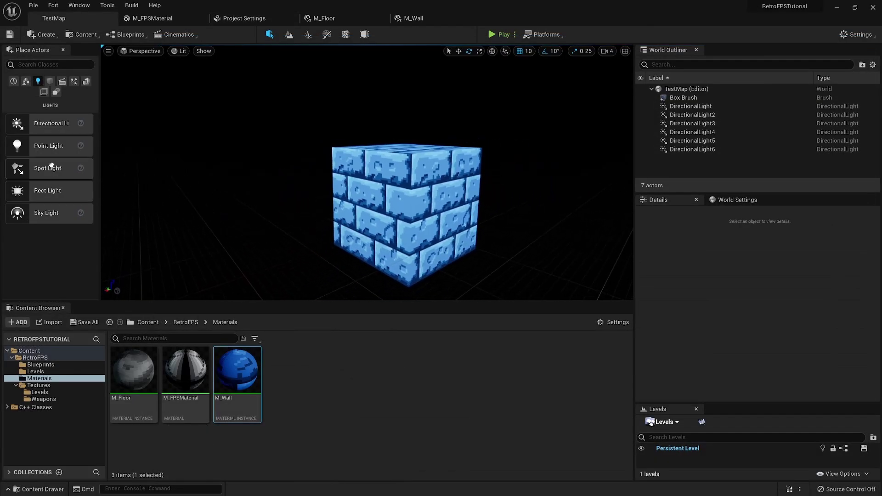
pyautogui.click(56, 92)
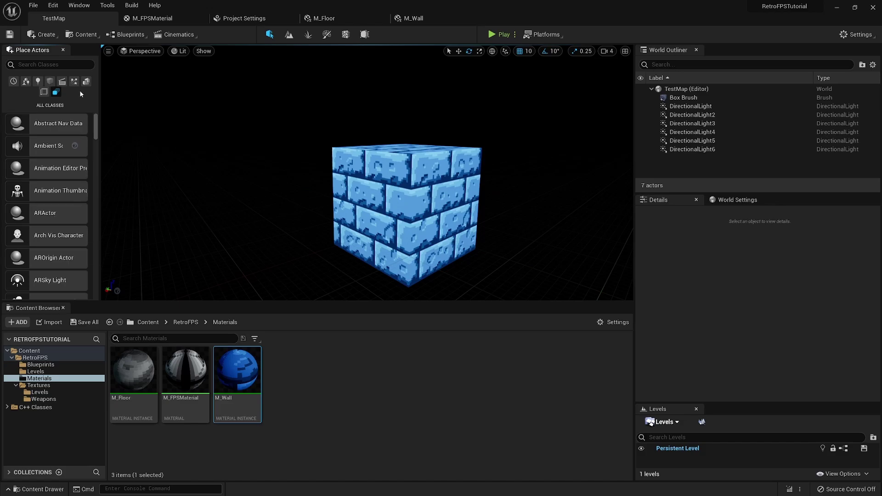
pyautogui.click(44, 92)
pyautogui.scroll(-5, 61, 209)
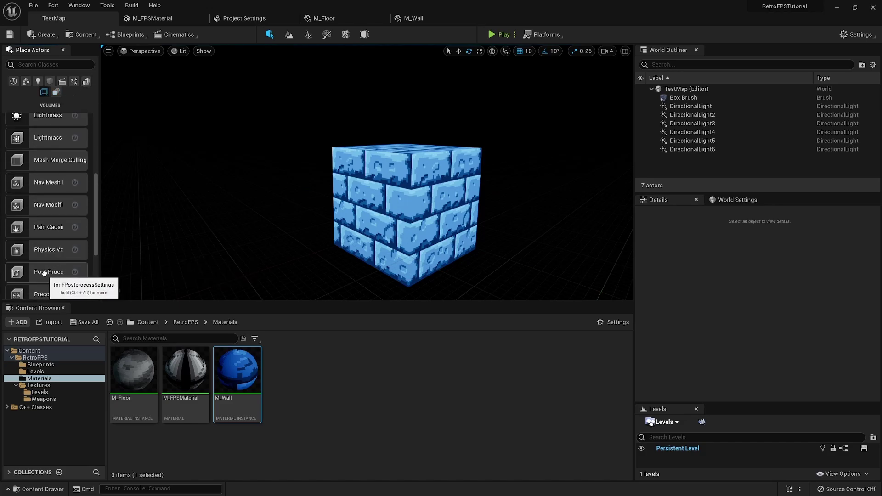
pyautogui.scroll(-2, 51, 269)
pyautogui.click(42, 232)
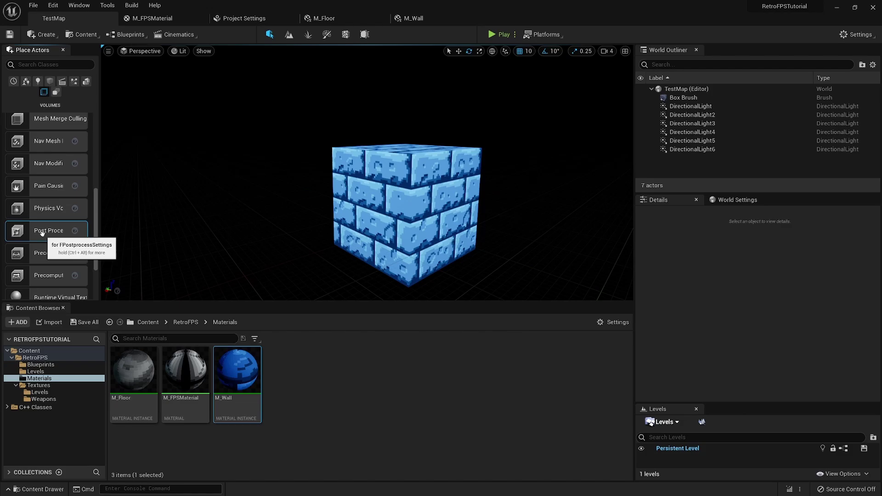
pyautogui.moveTo(99, 285); pyautogui.dragTo(179, 285)
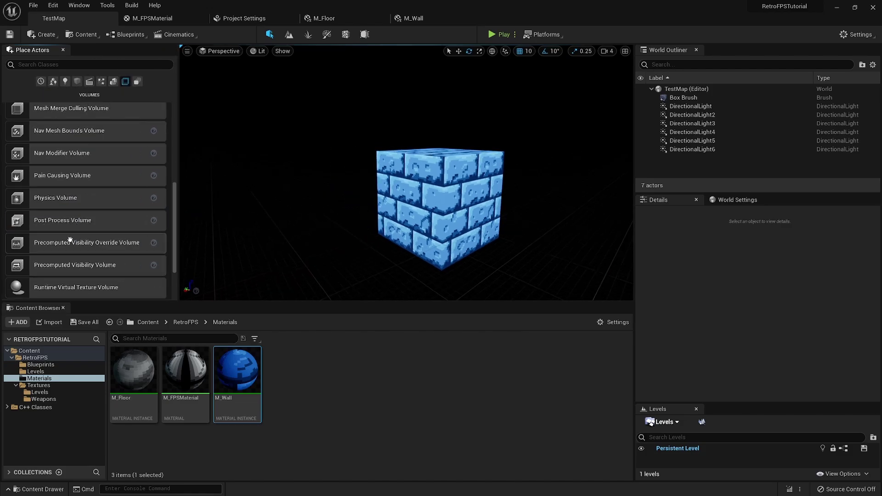
pyautogui.moveTo(63, 220); pyautogui.dragTo(336, 221)
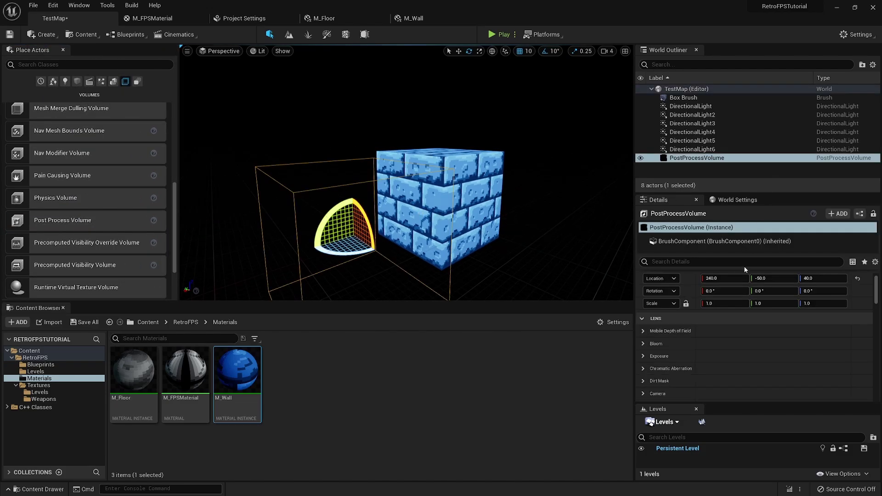
# Set the post process volume's location to 0, 0, 0.
pyautogui.click(728, 277)
pyautogui.write('0')
pyautogui.press('Tab')
pyautogui.write('0')
pyautogui.press('Tab')
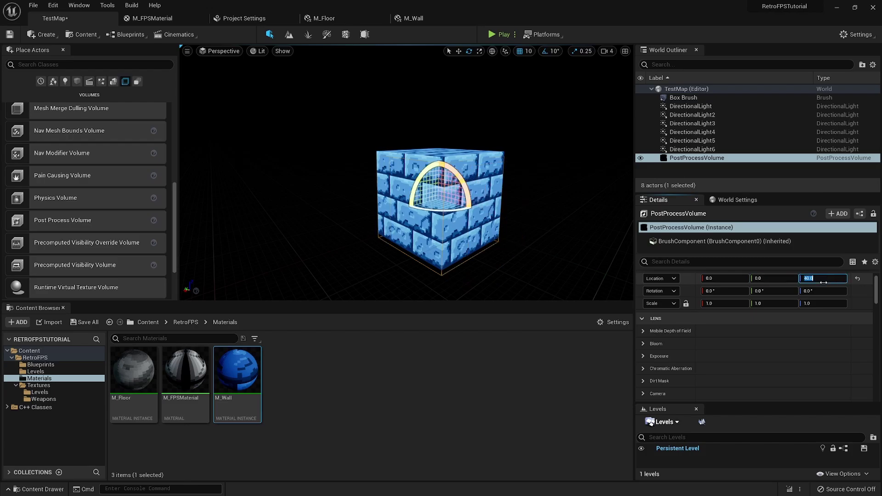
pyautogui.write('0')
# Find the Infinite Extent (Unbound) setting of the post process volume and enable it.
pyautogui.click(792, 260)
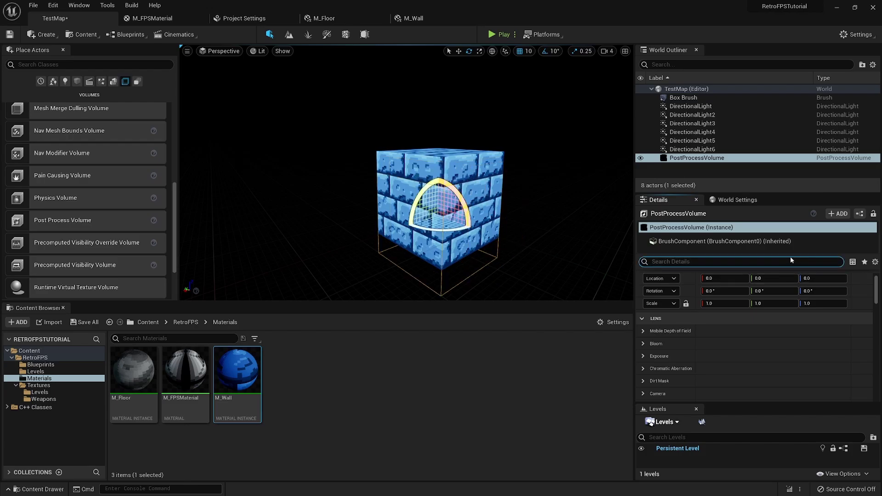
pyautogui.write('infini')
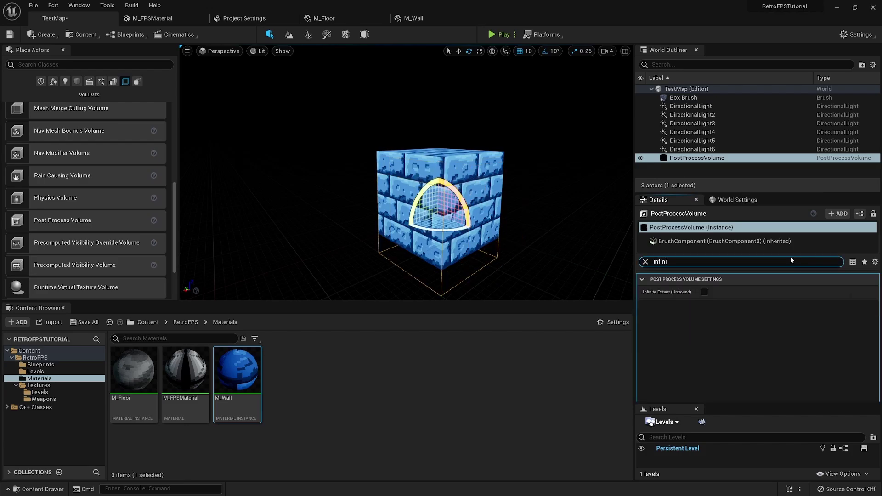
pyautogui.click(705, 292)
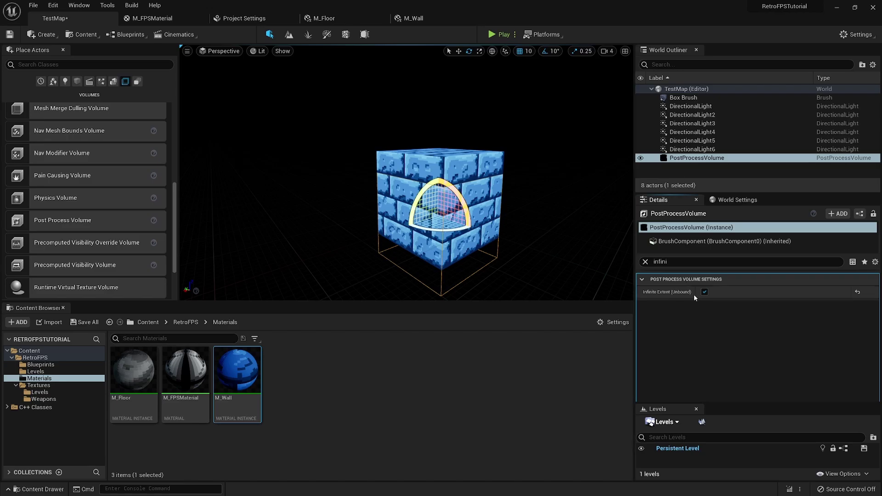
# Enable the post process volume's Min Brightness and Max Brightness exposure overrides and set both to 1.
pyautogui.click(645, 262)
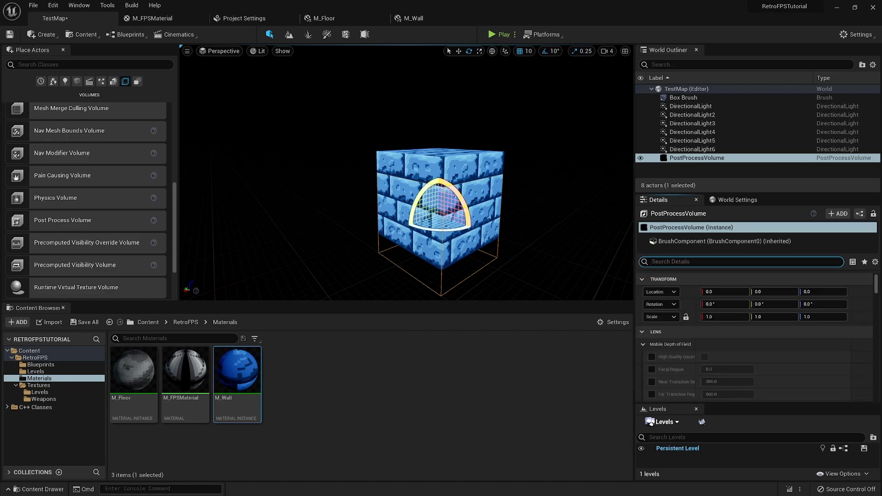
pyautogui.write('brigh')
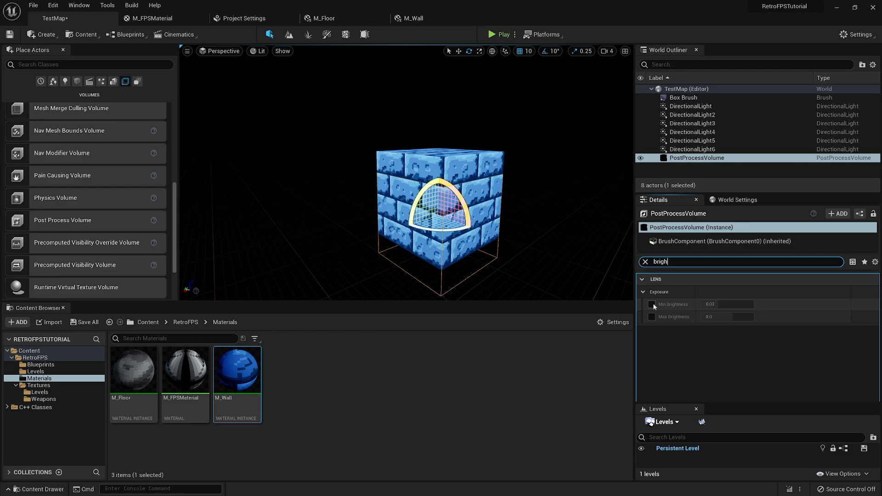
pyautogui.click(652, 304)
pyautogui.click(653, 316)
pyautogui.click(717, 305)
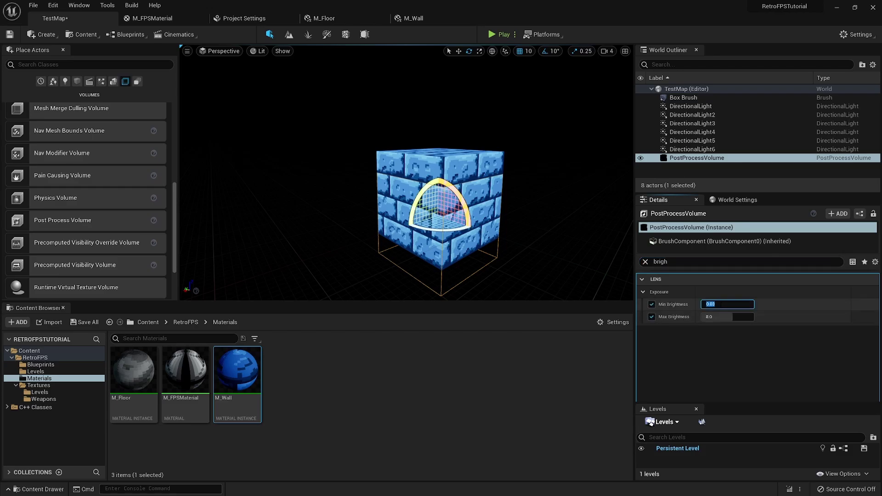
pyautogui.write('1')
pyautogui.click(718, 316)
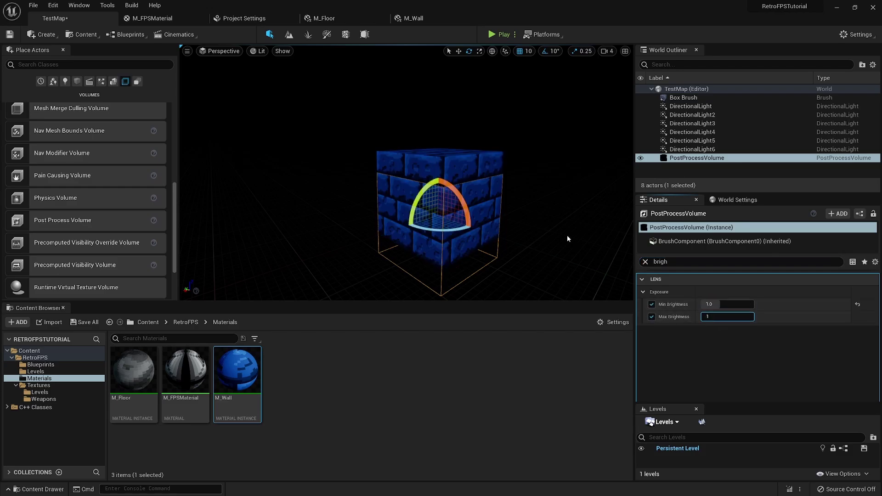
pyautogui.click(554, 211)
pyautogui.moveTo(534, 207); pyautogui.dragTo(556, 206, button='right')
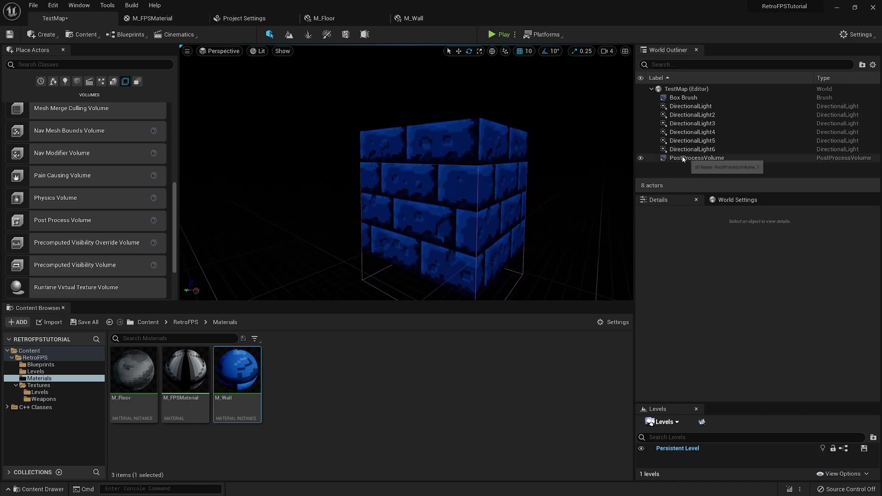
# Set the intensity of all six directional lights to 0.5 lux and deselect them.
pyautogui.click(698, 158)
pyautogui.click(691, 106)
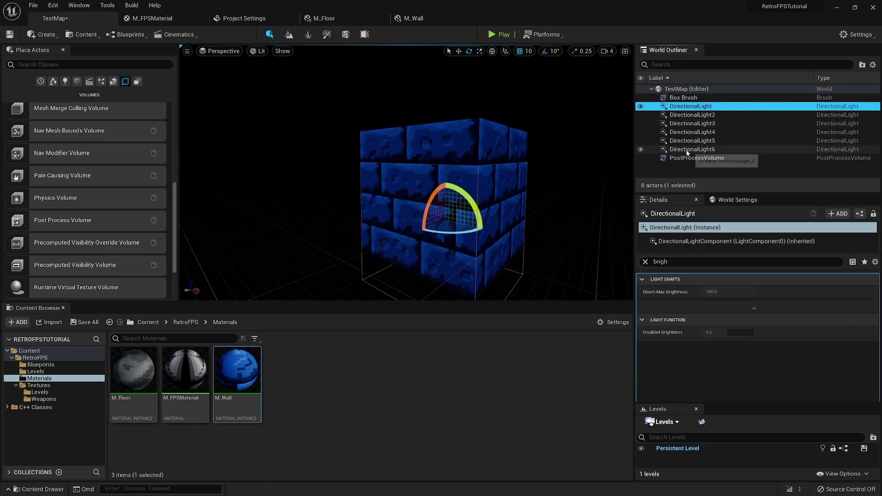
pyautogui.keyDown('shift'); pyautogui.click(693, 149); pyautogui.keyUp('shift')
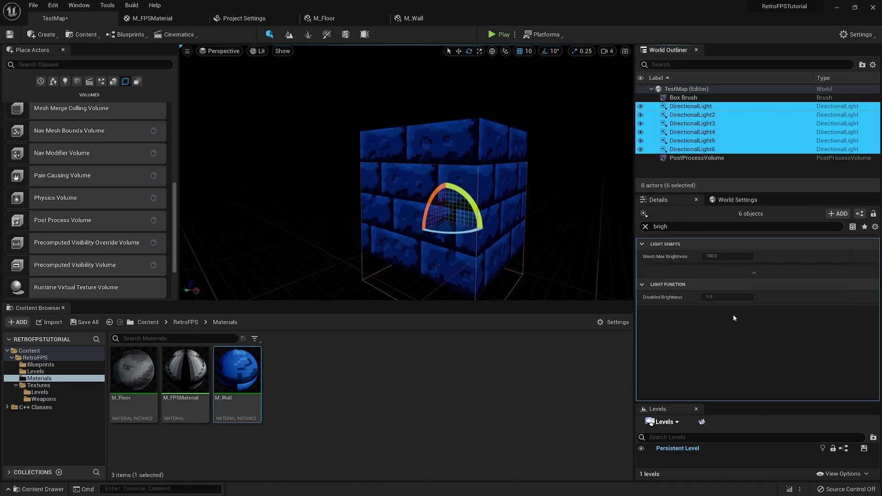
pyautogui.click(647, 227)
pyautogui.click(644, 256)
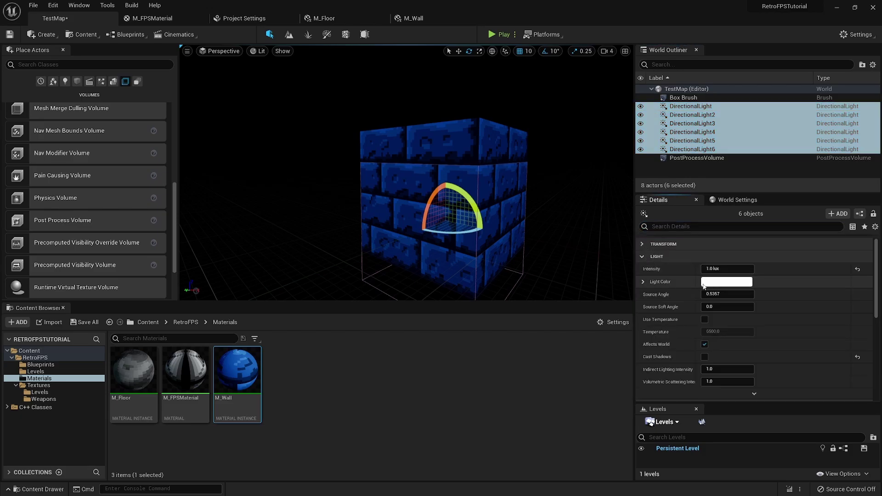
pyautogui.click(750, 269)
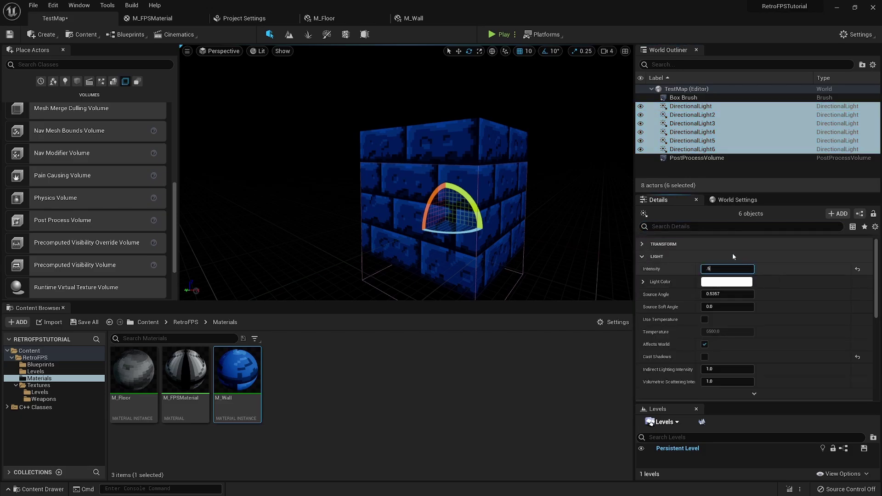
pyautogui.press('Return')
pyautogui.click(538, 122)
pyautogui.moveTo(538, 122); pyautogui.dragTo(491, 133)
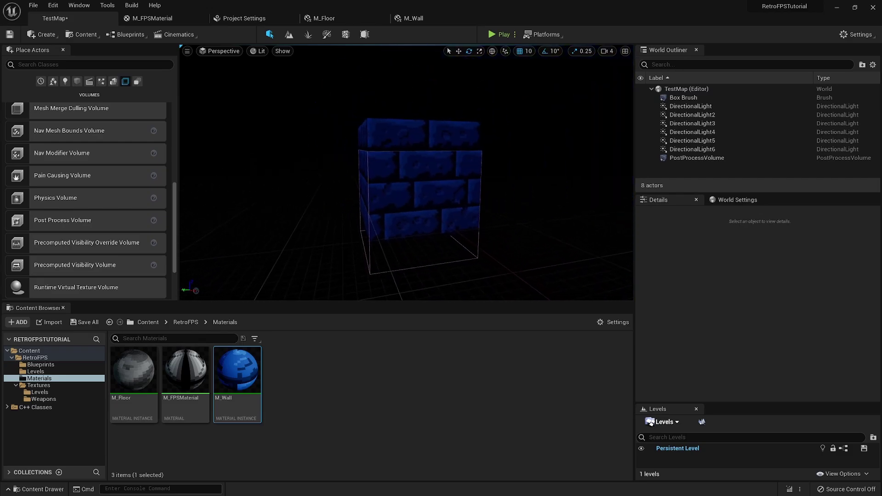
# Delete the brick-textured box brush from the test map.
pyautogui.click(423, 194)
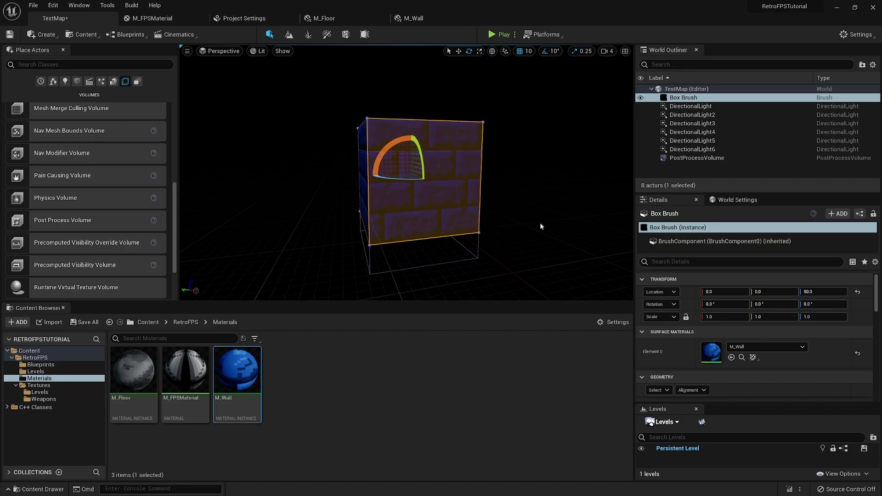
pyautogui.press('Delete')
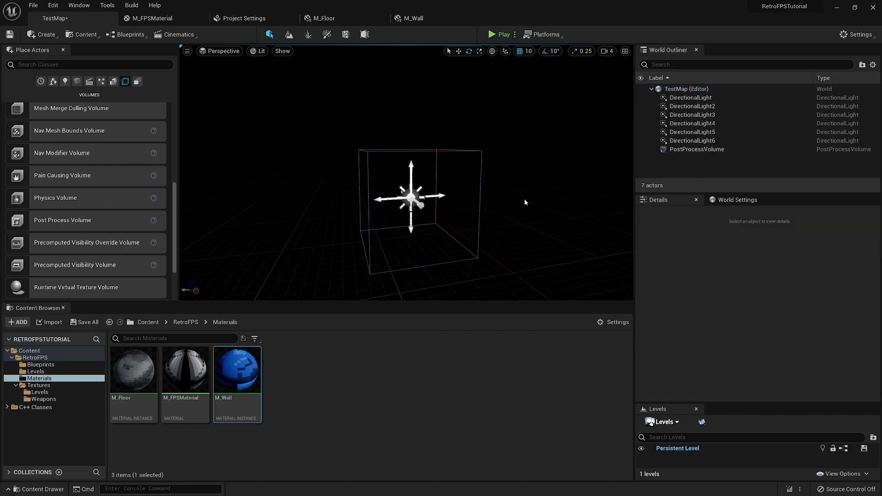
pyautogui.moveTo(523, 201); pyautogui.dragTo(523, 201)
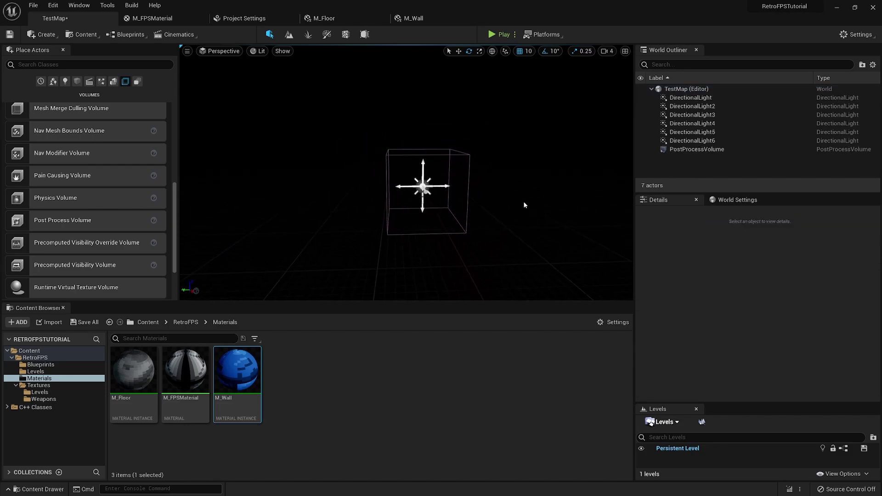
# Group the six directional lights in a new outliner folder named Default Lights and collapse it.
pyautogui.click(690, 98)
pyautogui.keyDown('shift'); pyautogui.click(701, 142); pyautogui.keyUp('shift')
pyautogui.click(863, 64)
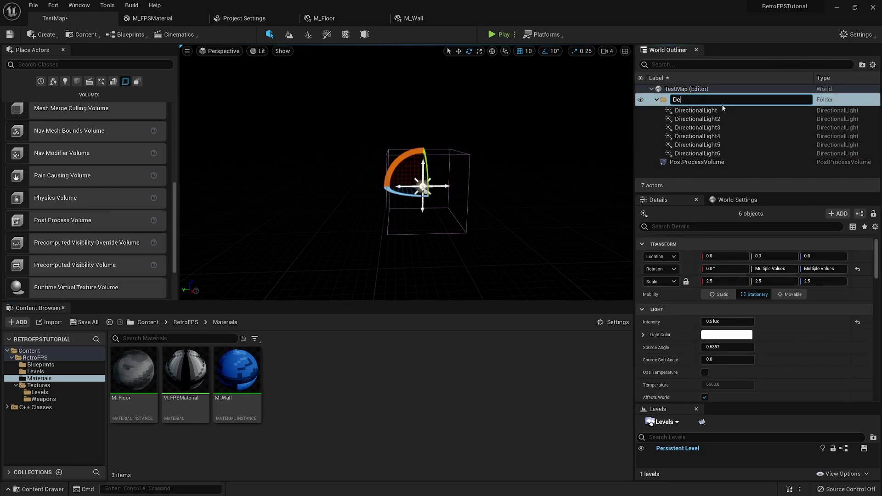
pyautogui.write('Default Lights')
pyautogui.press('Return')
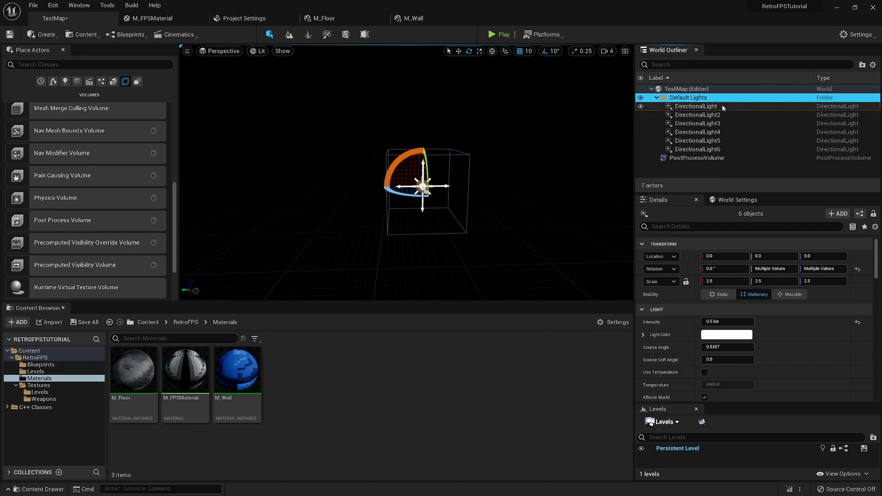
pyautogui.click(657, 98)
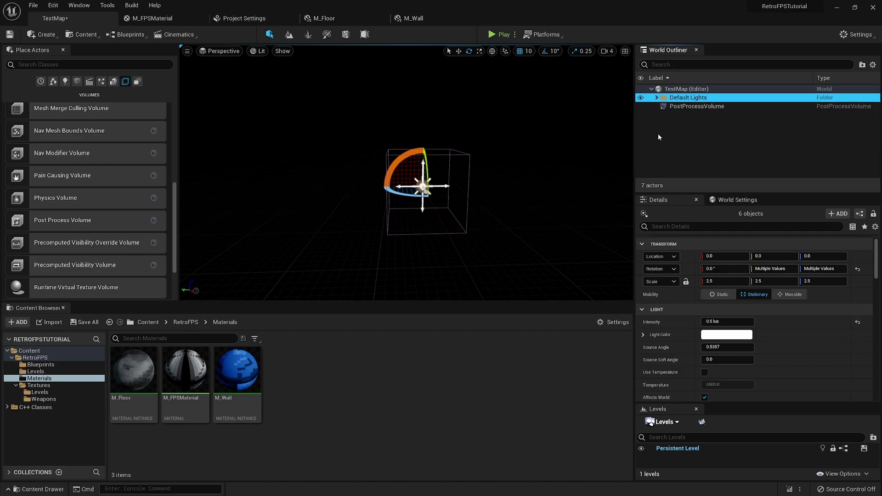
pyautogui.click(709, 146)
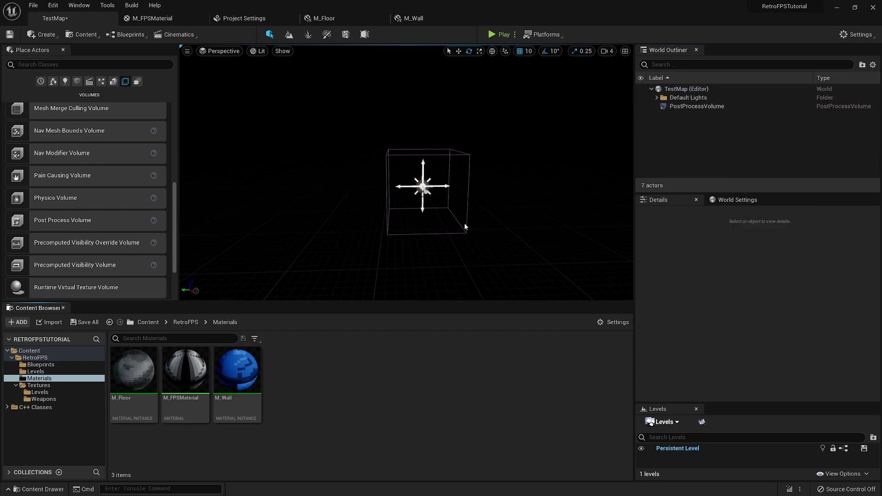
# Place a new box geometry brush in the level near the directional lights.
pyautogui.moveTo(464, 225); pyautogui.dragTo(517, 227, button='right')
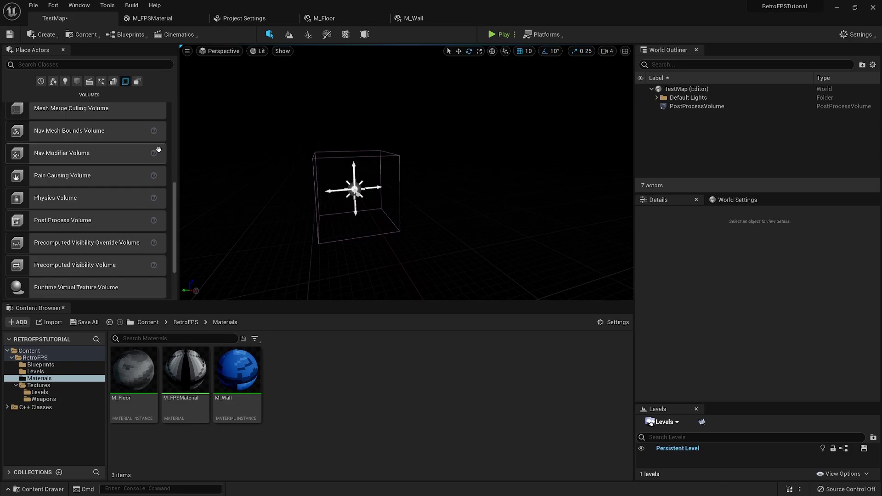
pyautogui.click(113, 81)
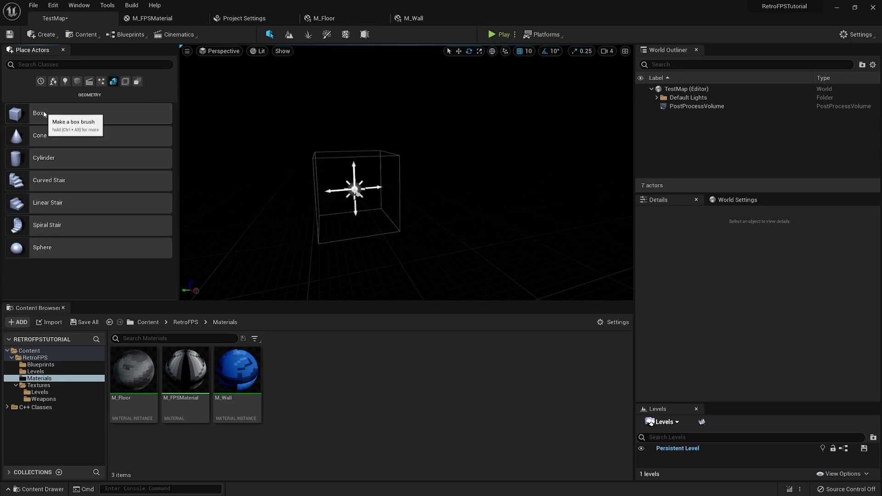
pyautogui.moveTo(111, 115)
pyautogui.mouseDown()
pyautogui.moveTo(276, 193)
pyautogui.moveTo(393, 211)
pyautogui.mouseUp()
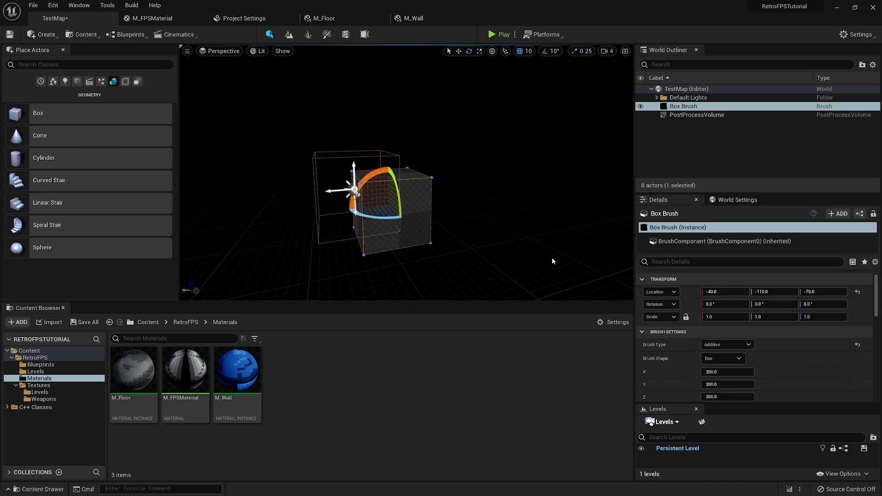
pyautogui.press('f')
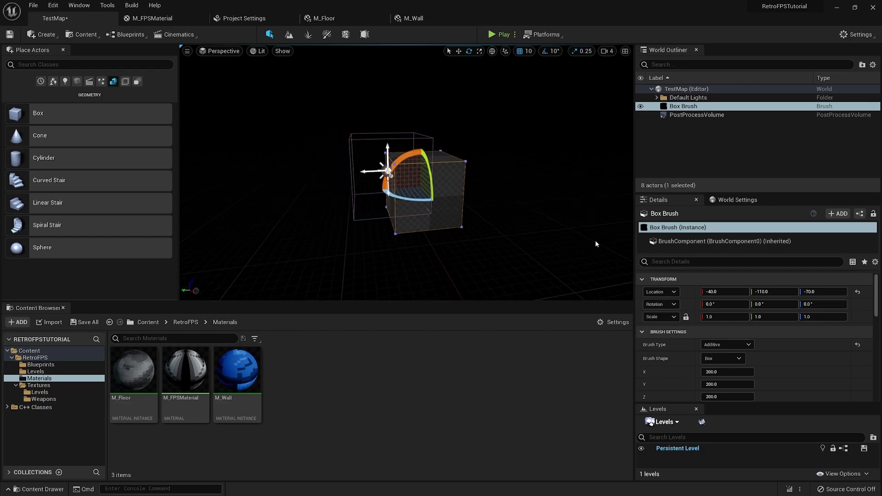
# Flatten the new box brush into a floor by setting its scale to 12, 12, 0.1.
pyautogui.click(731, 316)
pyautogui.write('12')
pyautogui.press('Tab')
pyautogui.write('12')
pyautogui.press('Tab')
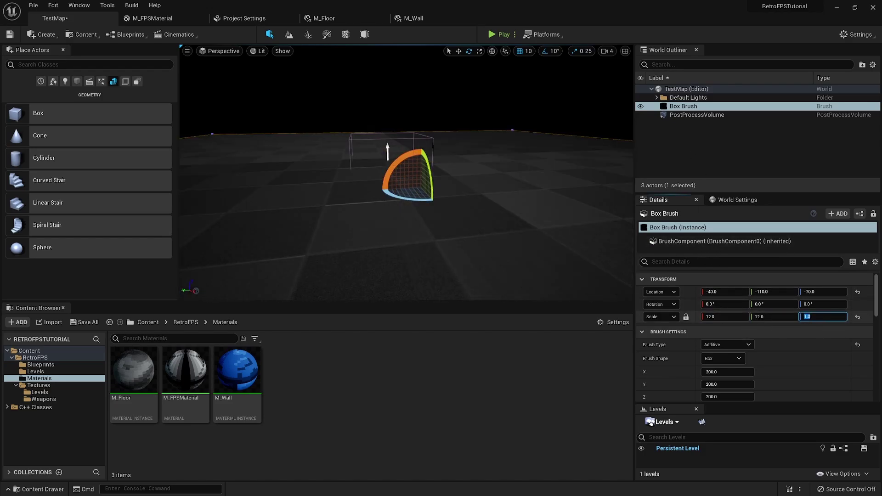
pyautogui.write('.1')
pyautogui.press('Return')
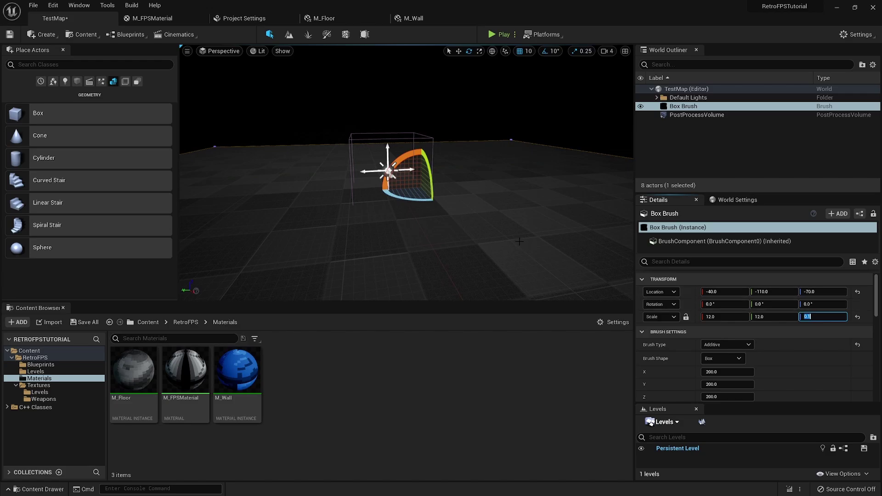
# Set the floor brush's location to 0, 0, -10.
pyautogui.click(811, 292)
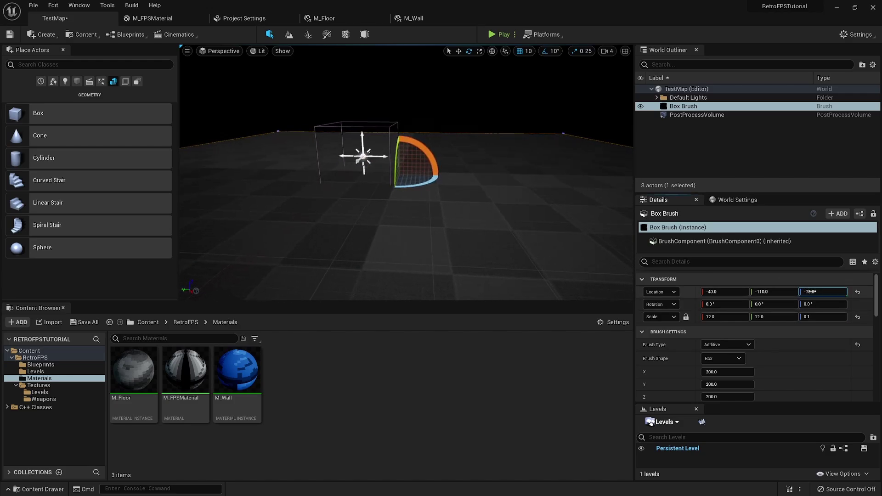
pyautogui.click(729, 291)
pyautogui.write('0')
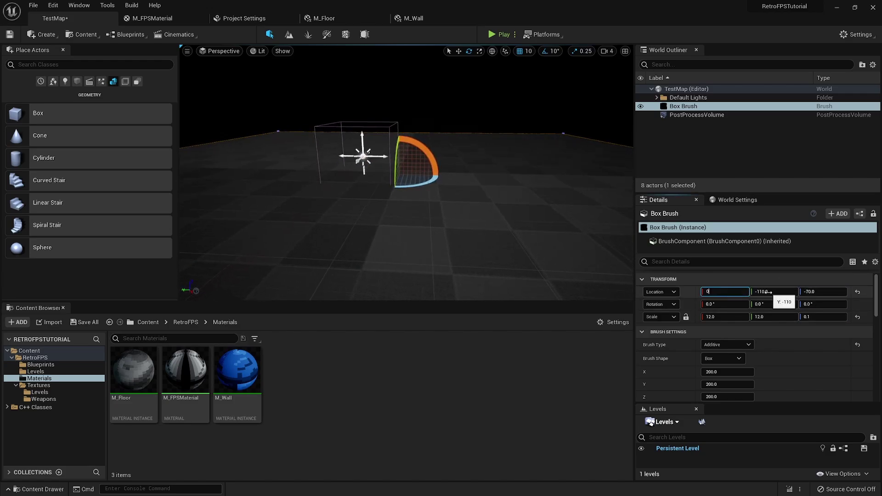
pyautogui.click(766, 292)
pyautogui.write('0')
pyautogui.click(816, 292)
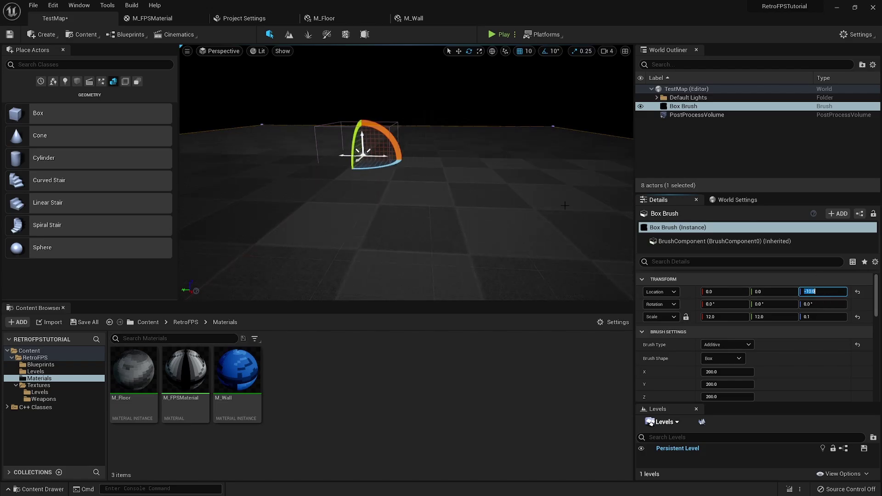
pyautogui.press('Return')
pyautogui.moveTo(474, 209); pyautogui.dragTo(473, 210, button='right')
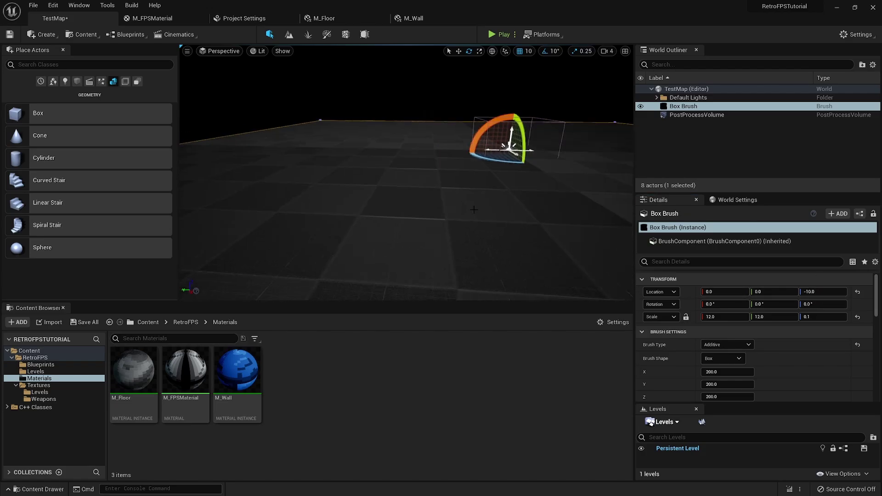
# Set the floor's top surface texture scale to 1 in U and V and assign the M_Floor material to it.
pyautogui.click(427, 237)
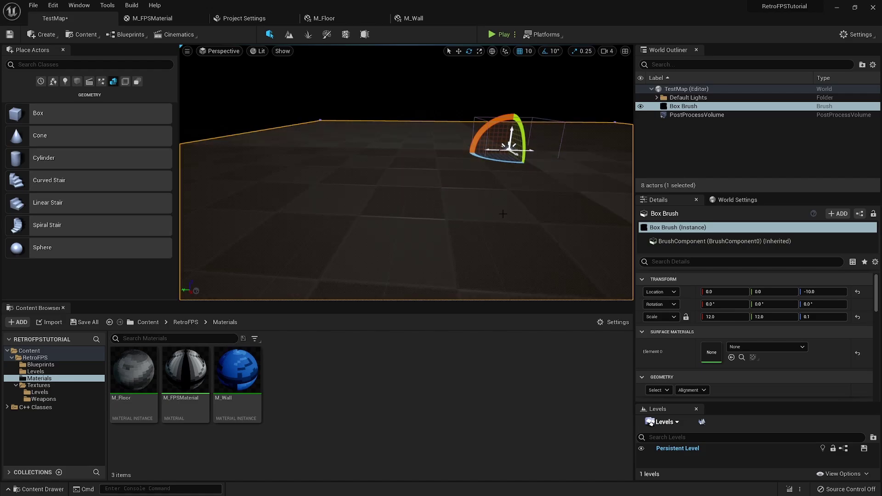
pyautogui.scroll(-5, 719, 352)
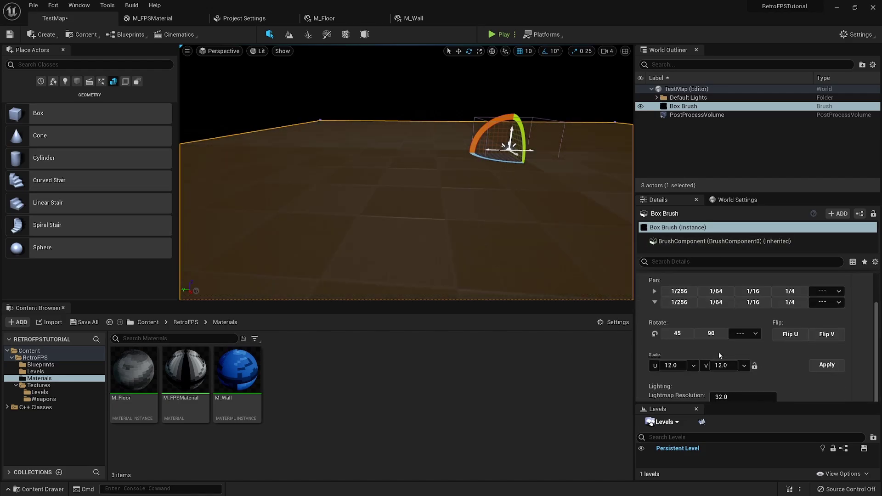
pyautogui.write('1')
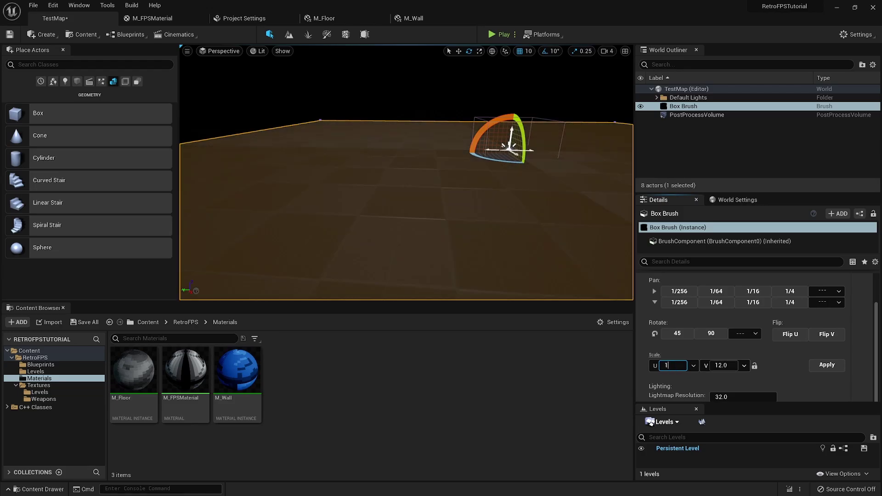
pyautogui.press('Tab')
pyautogui.write('1')
pyautogui.click(827, 365)
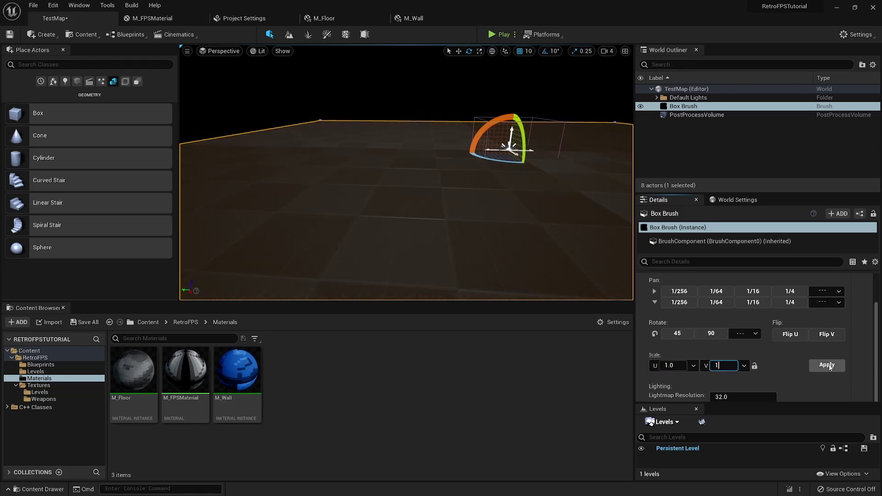
pyautogui.click(402, 109)
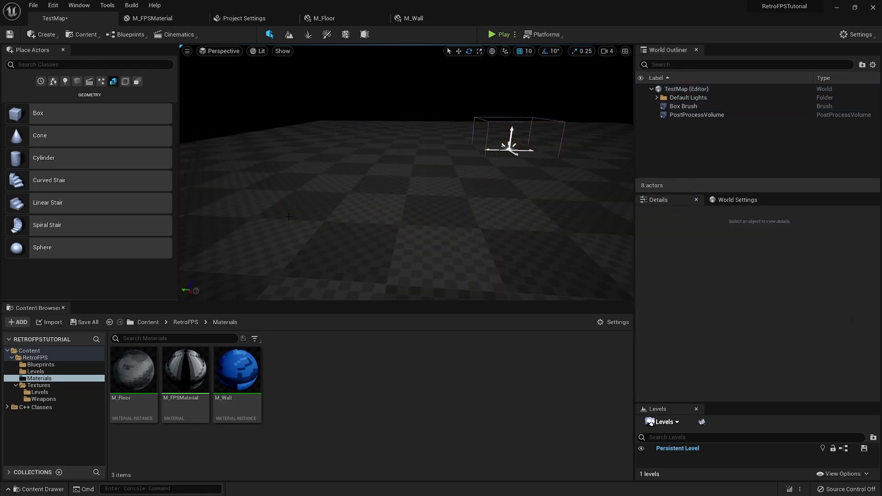
pyautogui.moveTo(144, 385); pyautogui.dragTo(349, 221)
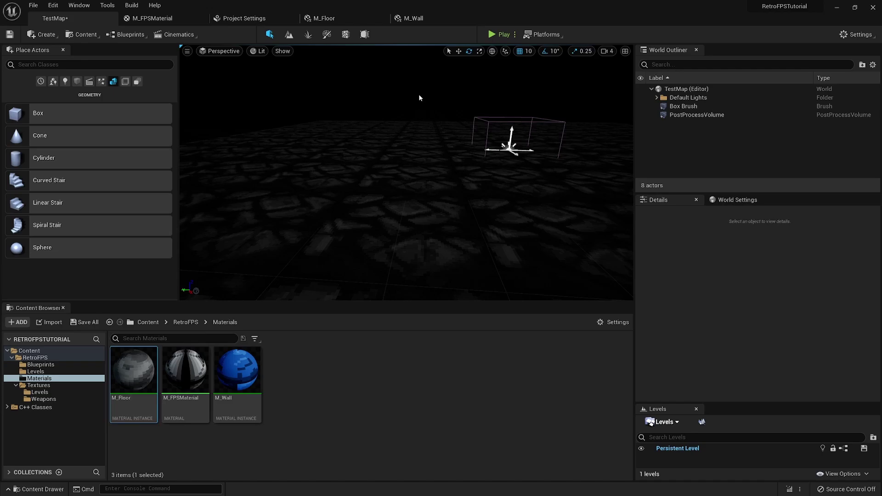
# Place a second box brush on the floor and assign the M_Wall material to it.
pyautogui.moveTo(427, 99)
pyautogui.mouseDown(button='right')
pyautogui.moveTo(441, 106)
pyautogui.moveTo(439, 116)
pyautogui.moveTo(432, 108)
pyautogui.mouseUp(button='right')
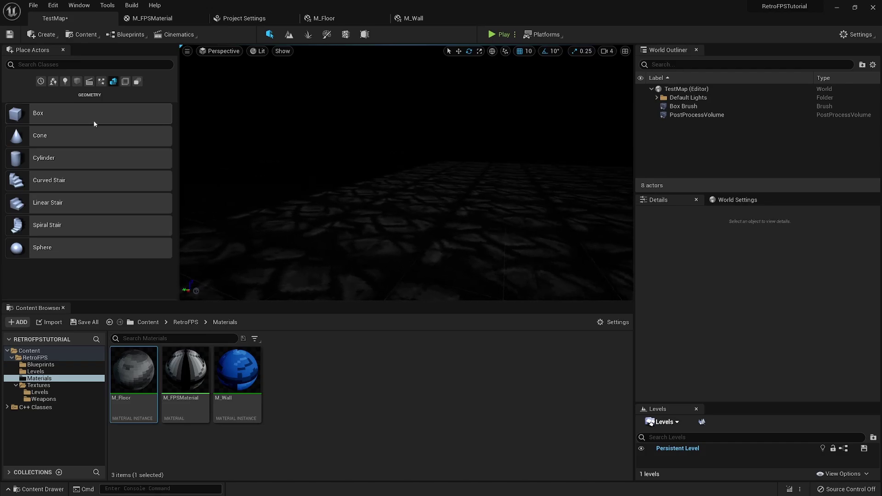
pyautogui.moveTo(95, 122); pyautogui.dragTo(405, 189)
pyautogui.moveTo(405, 188)
pyautogui.mouseDown(button='right')
pyautogui.moveTo(395, 189)
pyautogui.moveTo(407, 189)
pyautogui.mouseUp(button='right')
pyautogui.moveTo(238, 370)
pyautogui.mouseDown()
pyautogui.moveTo(404, 193)
pyautogui.moveTo(336, 294)
pyautogui.moveTo(370, 256)
pyautogui.mouseUp()
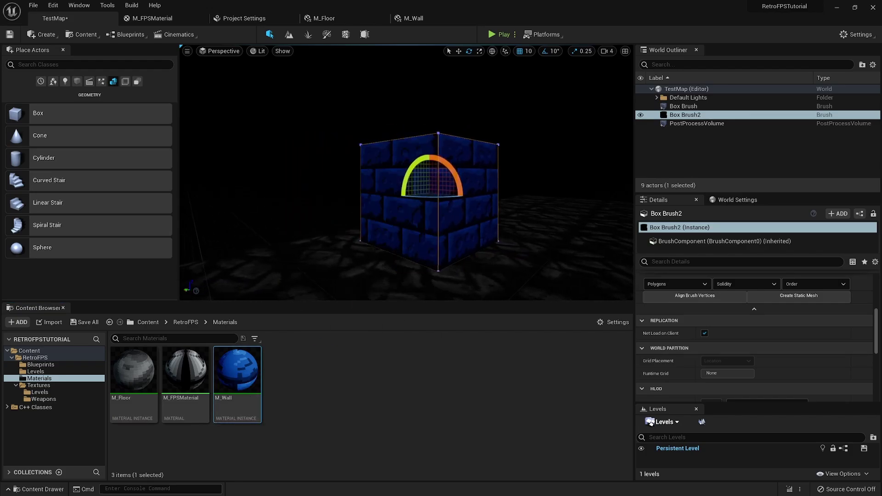
# Move the wall brush along the Y axis to just outside the floor's edge and show the map from the top.
pyautogui.moveTo(371, 256)
pyautogui.mouseDown(button='right')
pyautogui.moveTo(308, 256)
pyautogui.moveTo(363, 256)
pyautogui.mouseUp(button='right')
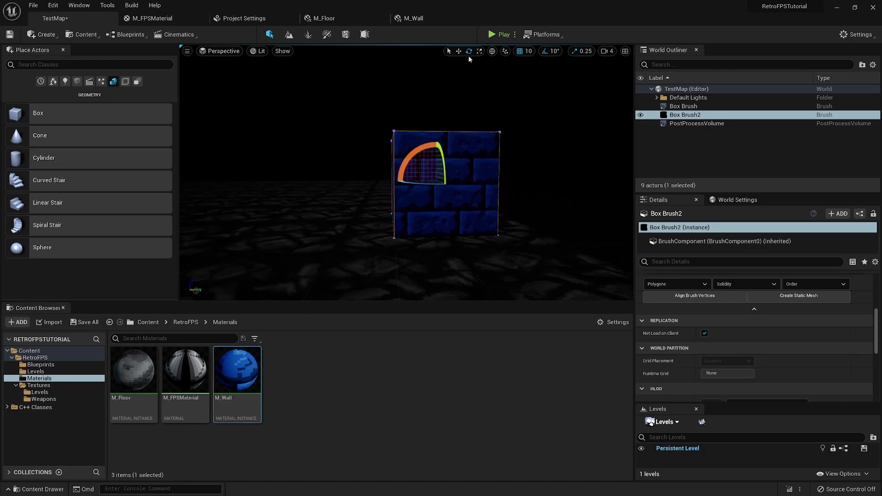
pyautogui.press('w')
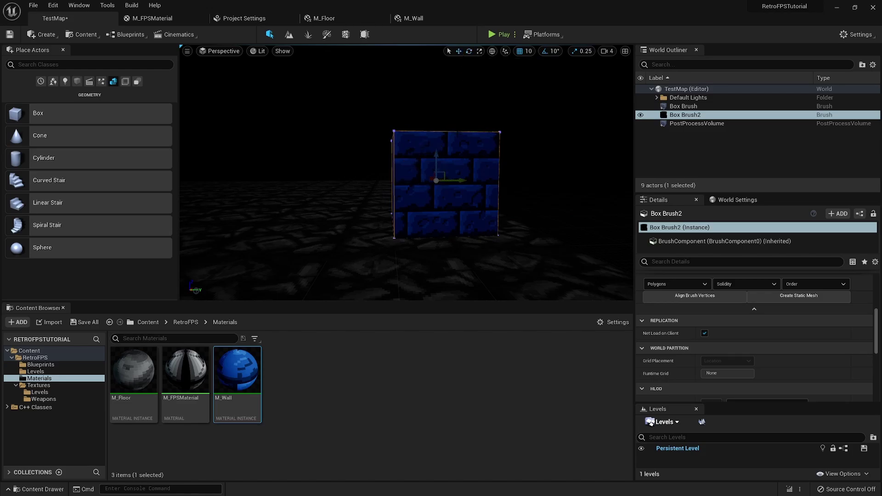
pyautogui.moveTo(459, 180); pyautogui.dragTo(581, 180)
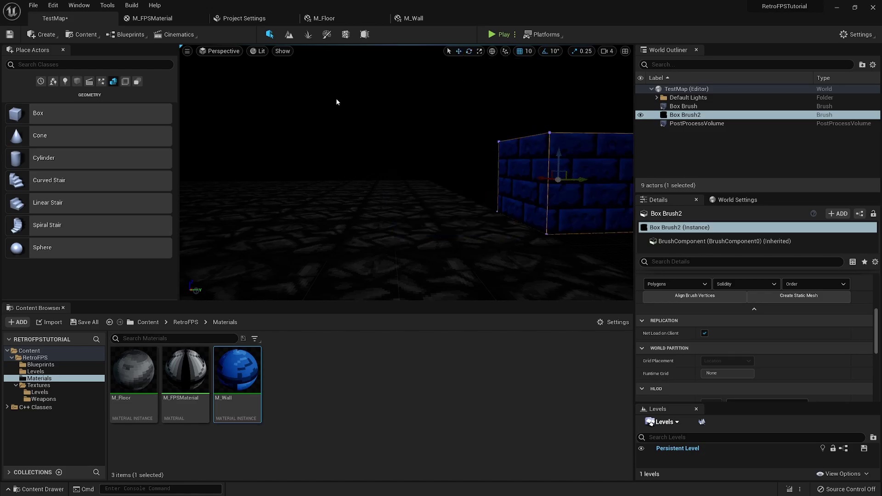
pyautogui.click(220, 51)
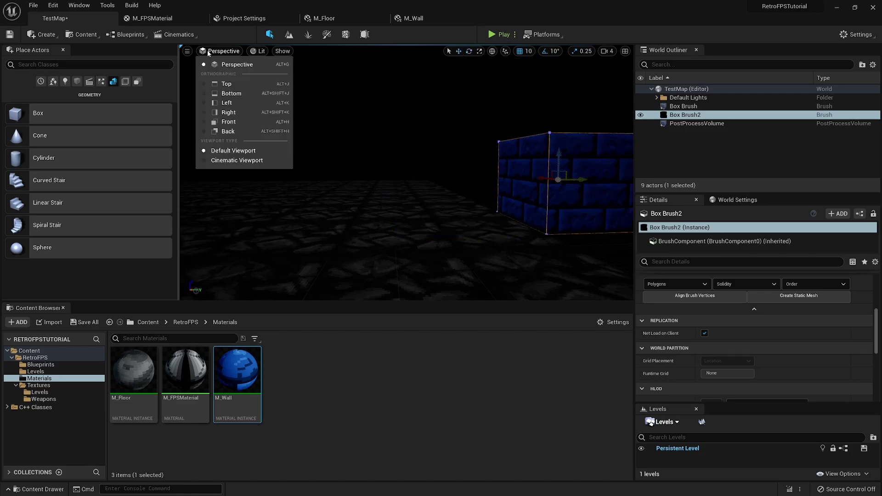
pyautogui.click(239, 87)
pyautogui.press('f')
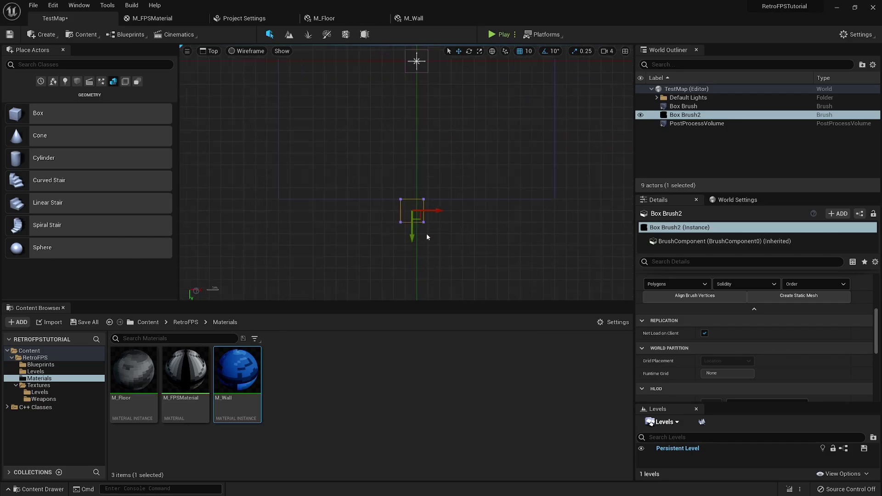
# Slide the wall brush to the floor's corner and duplicate it side by side along the edge into a row of six.
pyautogui.moveTo(467, 201)
pyautogui.mouseDown()
pyautogui.moveTo(287, 197)
pyautogui.moveTo(358, 201)
pyautogui.mouseUp()
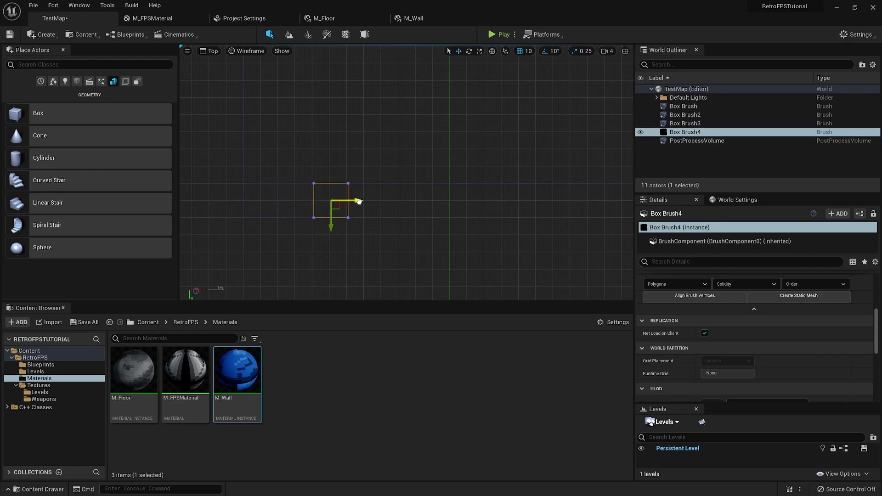
pyautogui.click(349, 242)
pyautogui.moveTo(349, 241); pyautogui.dragTo(244, 208)
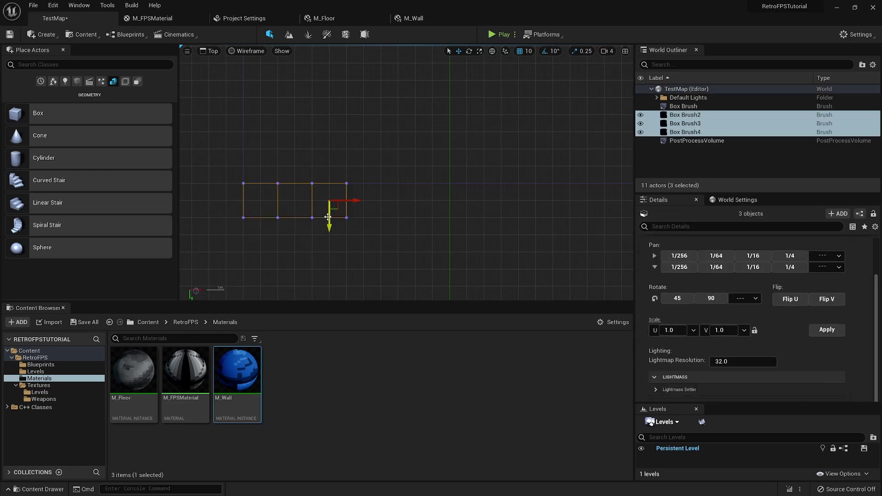
pyautogui.keyDown('alt'); pyautogui.moveTo(357, 210); pyautogui.dragTo(461, 210); pyautogui.keyUp('alt')
# Duplicate the row of six brushes and align the copies flush with the originals to span the floor's full edge.
pyautogui.moveTo(455, 256); pyautogui.dragTo(223, 194)
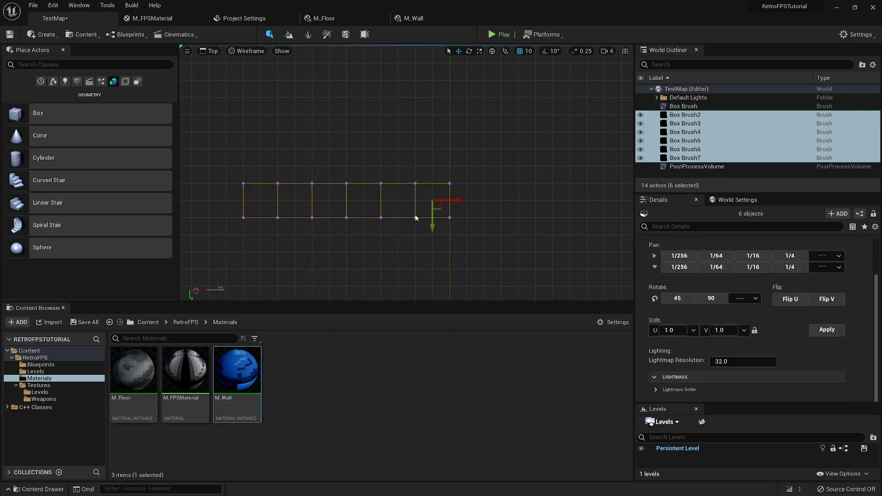
pyautogui.keyDown('alt'); pyautogui.moveTo(451, 201); pyautogui.dragTo(591, 203); pyautogui.keyUp('alt')
pyautogui.click(563, 244)
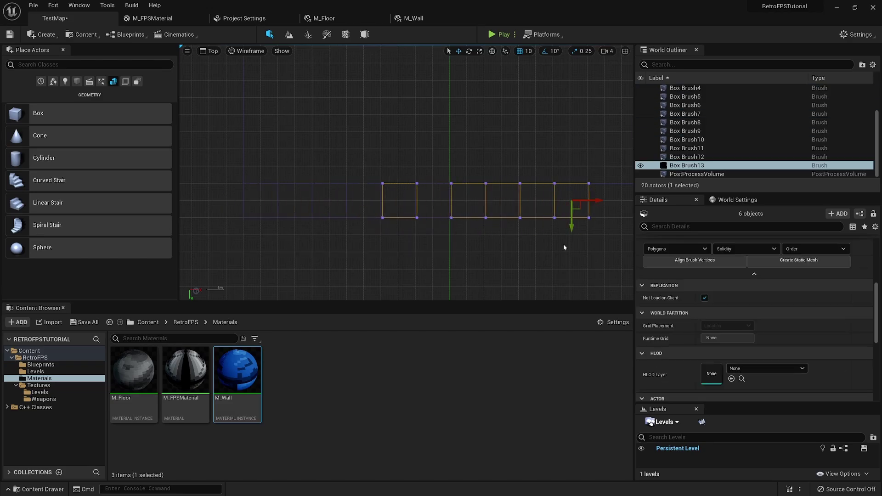
pyautogui.moveTo(564, 244)
pyautogui.mouseDown(button='right')
pyautogui.moveTo(419, 244)
pyautogui.moveTo(412, 191)
pyautogui.mouseUp(button='right')
pyautogui.moveTo(413, 191); pyautogui.dragTo(480, 191)
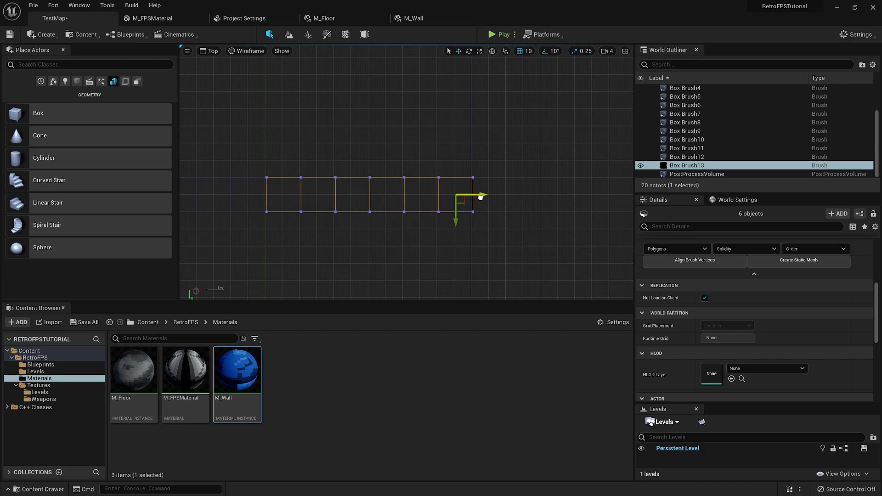
# Select all twelve wall brushes and put them in a new outliner folder named Wall 1.
pyautogui.scroll(-1, 509, 242)
pyautogui.scroll(-2, 508, 245)
pyautogui.moveTo(509, 245); pyautogui.dragTo(554, 262, button='right')
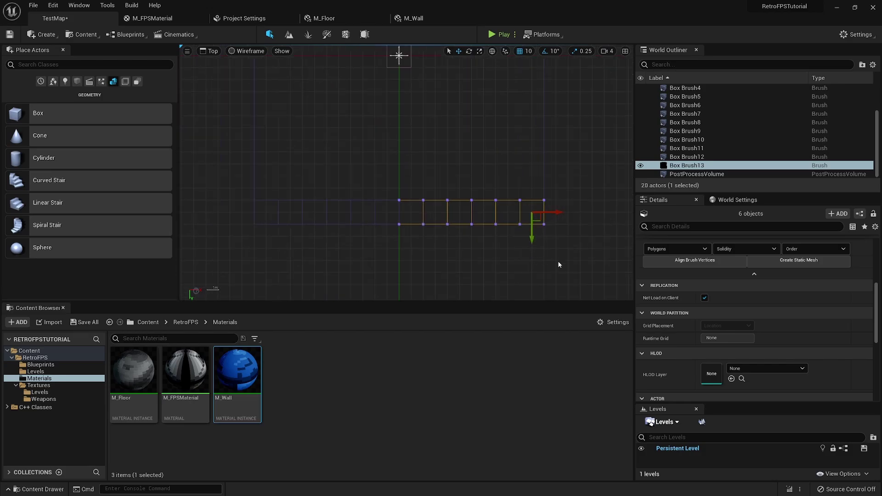
pyautogui.moveTo(555, 262); pyautogui.dragTo(253, 217)
pyautogui.scroll(2, 692, 121)
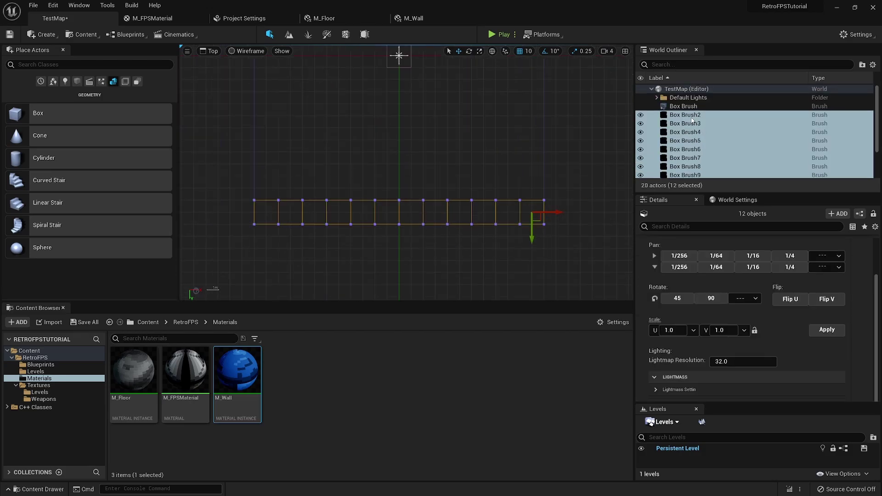
pyautogui.click(863, 65)
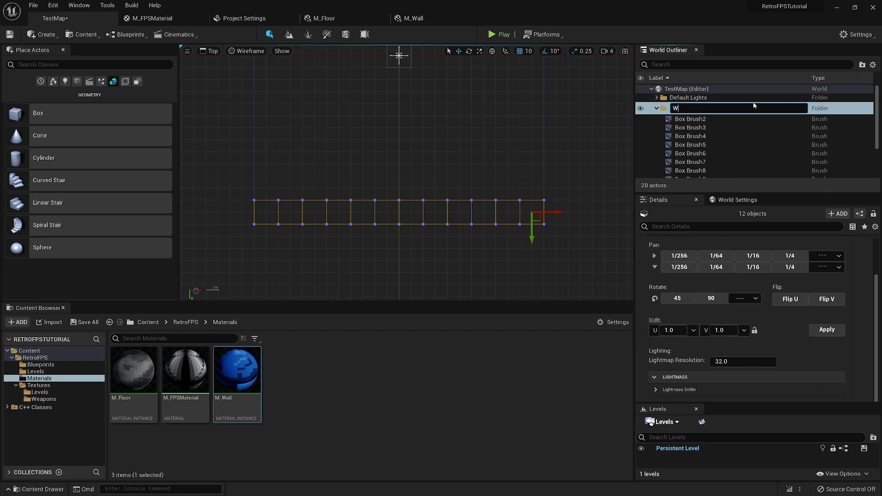
pyautogui.write('Wall 1')
pyautogui.press('Return')
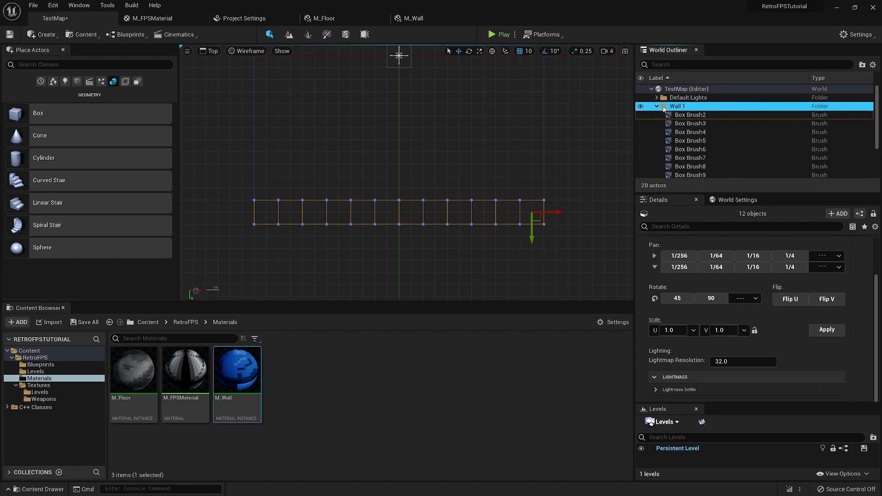
# Duplicate the Wall 1 folder with its brushes and move the copied wall to the floor's opposite edge.
pyautogui.click(657, 106)
pyautogui.rightClick(670, 108)
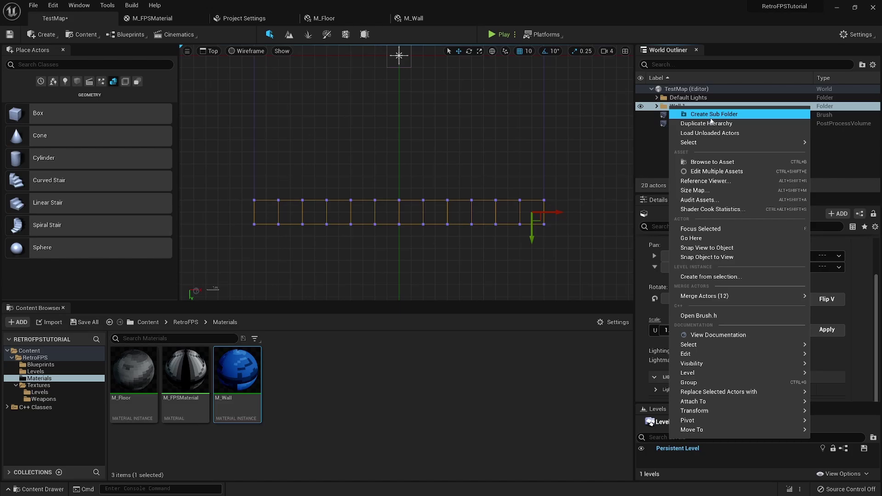
pyautogui.click(708, 123)
pyautogui.scroll(-1, 547, 160)
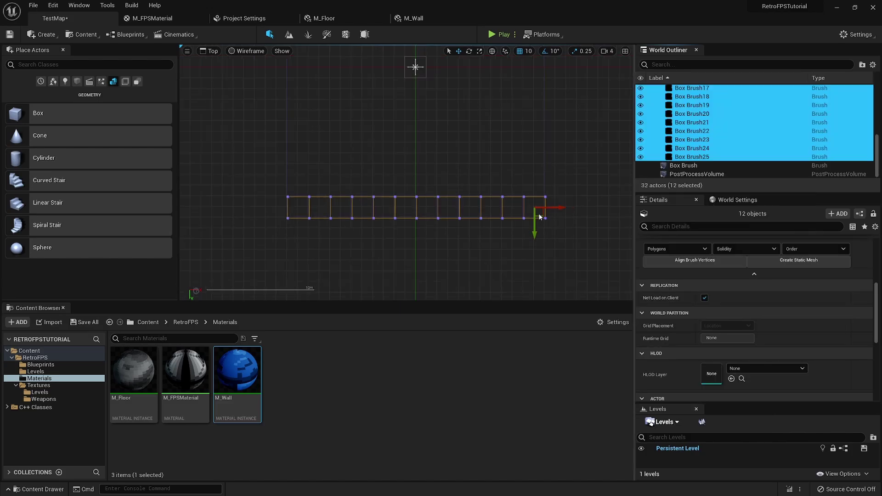
pyautogui.scroll(1, 540, 217)
pyautogui.click(538, 213)
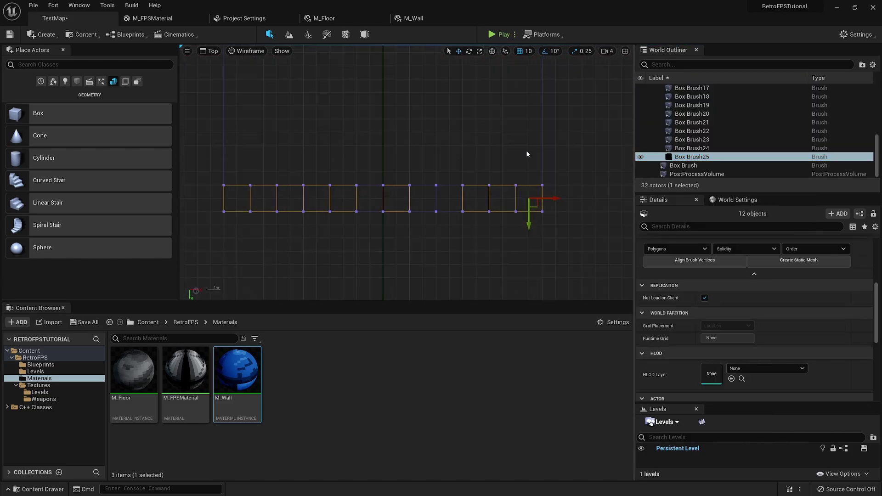
pyautogui.moveTo(528, 154); pyautogui.dragTo(534, 179, button='right')
pyautogui.scroll(-1, 534, 179)
pyautogui.moveTo(544, 259)
pyautogui.mouseDown()
pyautogui.moveTo(547, 110)
pyautogui.moveTo(557, 134)
pyautogui.moveTo(545, 185)
pyautogui.moveTo(537, 169)
pyautogui.mouseUp()
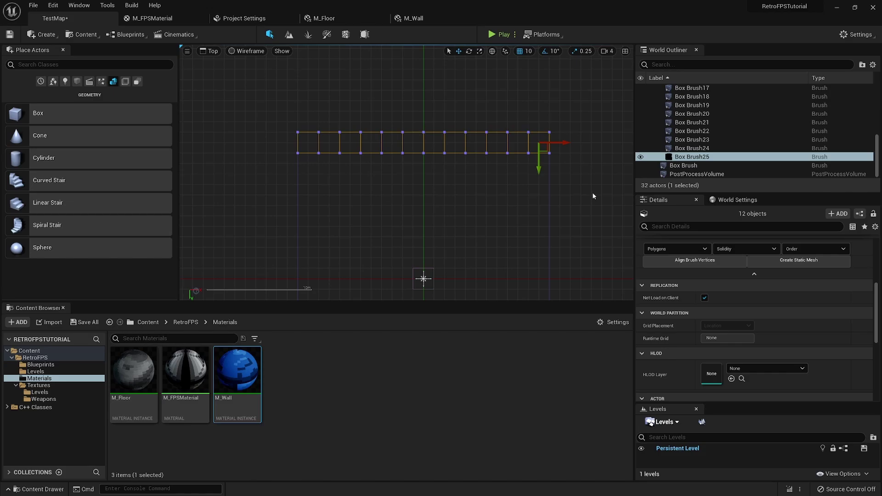
# Duplicate the Wall 2 folder with its brushes and move the copied wall inward over the floor.
pyautogui.scroll(3, 658, 137)
pyautogui.click(658, 137)
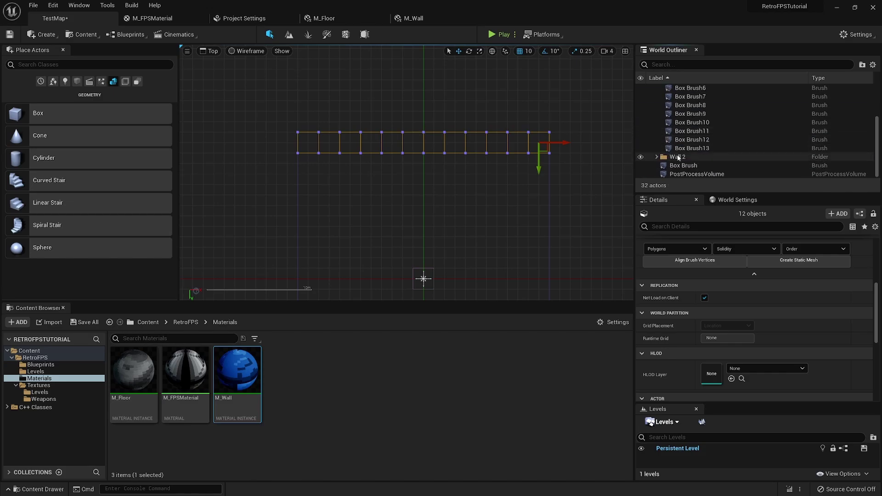
pyautogui.rightClick(678, 157)
pyautogui.click(716, 178)
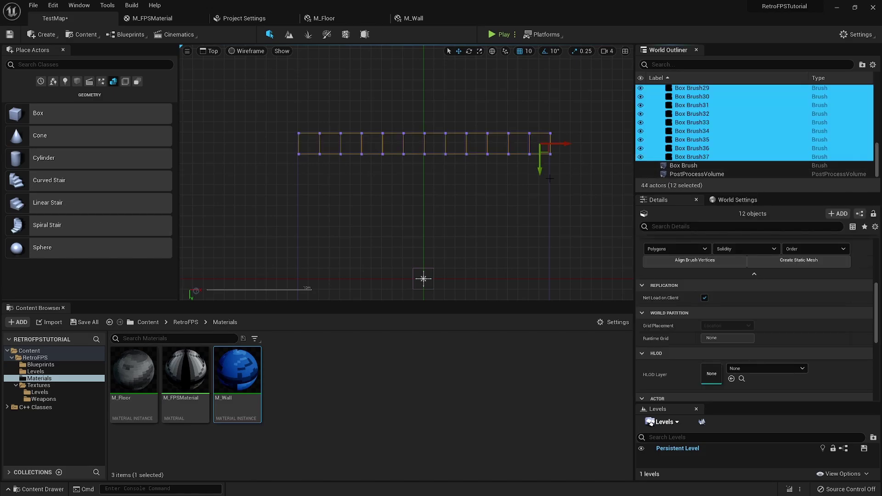
pyautogui.scroll(-1, 542, 152)
pyautogui.moveTo(566, 172); pyautogui.dragTo(566, 231)
pyautogui.moveTo(566, 230); pyautogui.dragTo(544, 156, button='right')
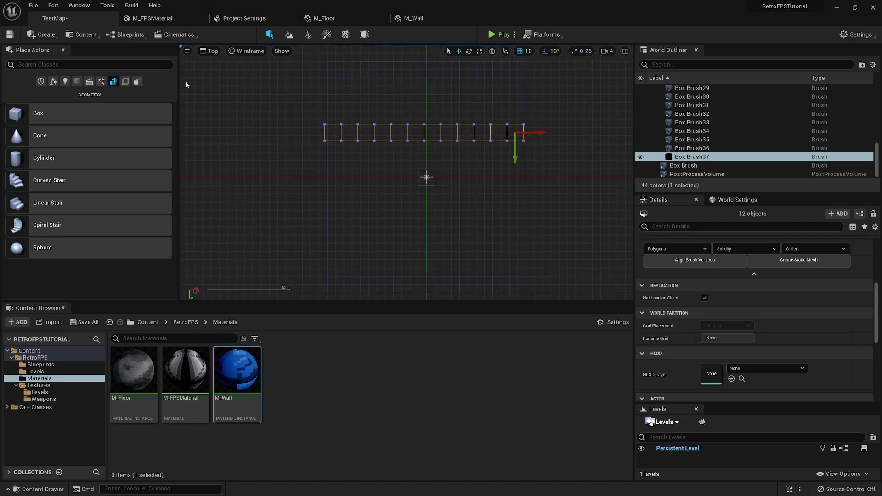
# Rotate the copied wall 90 degrees and align it flush along the floor's positive X edge.
pyautogui.click(469, 51)
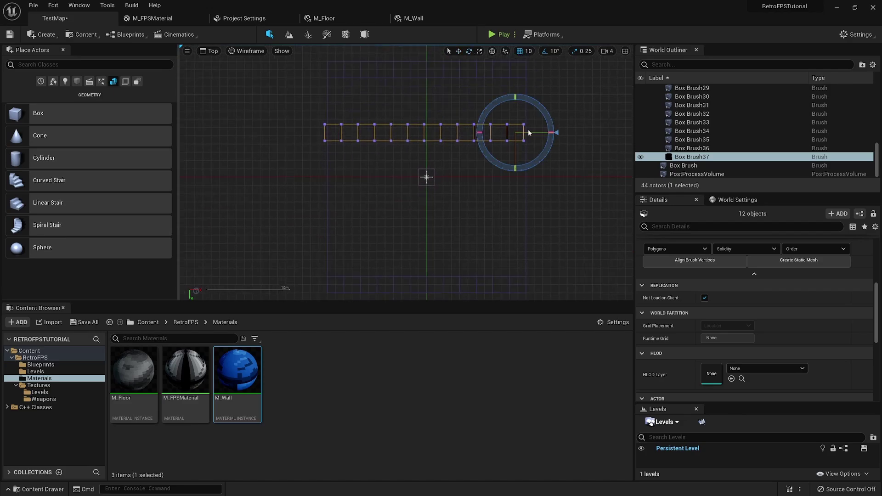
pyautogui.moveTo(554, 138)
pyautogui.mouseDown()
pyautogui.moveTo(530, 170)
pyautogui.moveTo(547, 150)
pyautogui.moveTo(543, 276)
pyautogui.mouseUp()
pyautogui.click(459, 52)
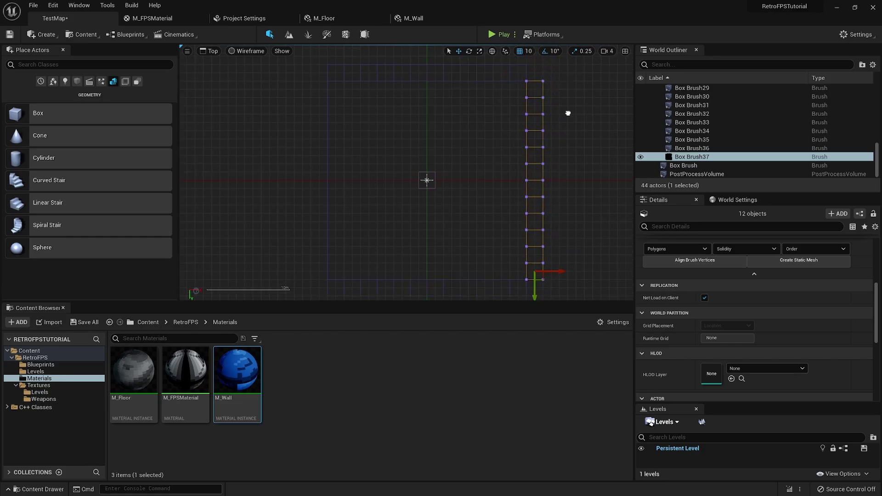
pyautogui.scroll(10, 563, 171)
pyautogui.moveTo(563, 171)
pyautogui.mouseDown(button='right')
pyautogui.moveTo(478, 140)
pyautogui.moveTo(489, 85)
pyautogui.mouseUp(button='right')
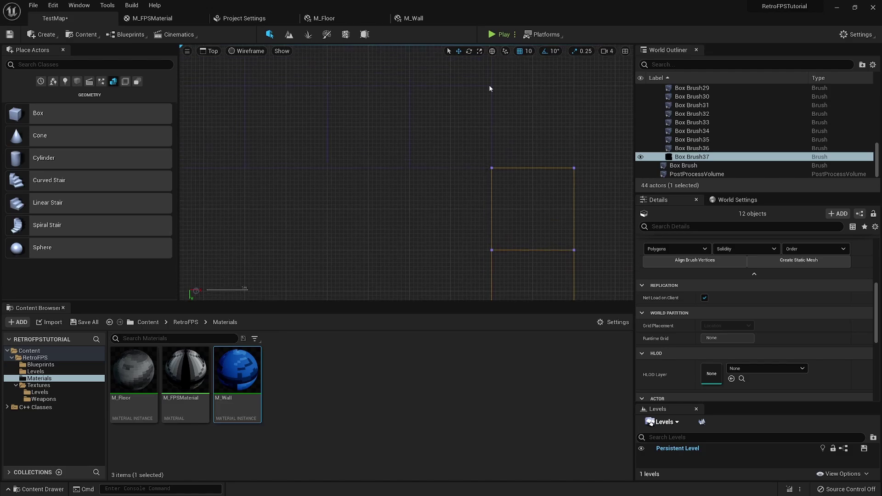
pyautogui.scroll(-8, 530, 109)
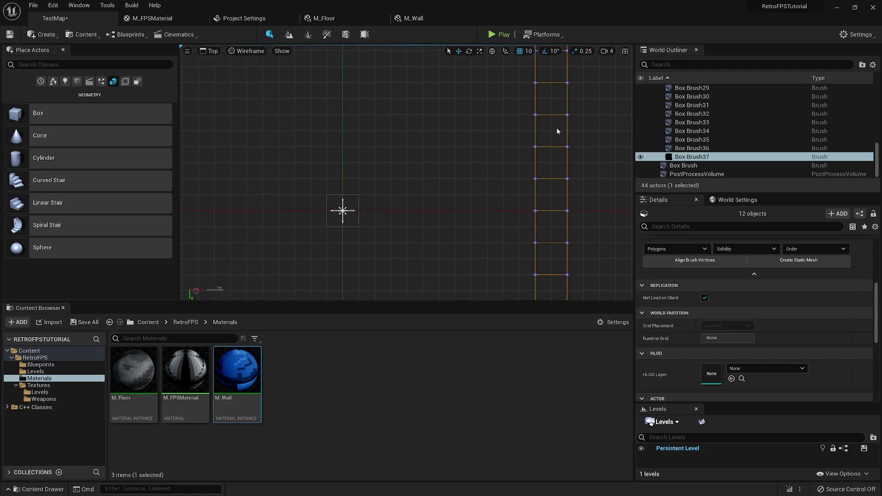
pyautogui.moveTo(551, 227)
pyautogui.mouseDown(button='right')
pyautogui.moveTo(557, 176)
pyautogui.moveTo(567, 205)
pyautogui.mouseUp(button='right')
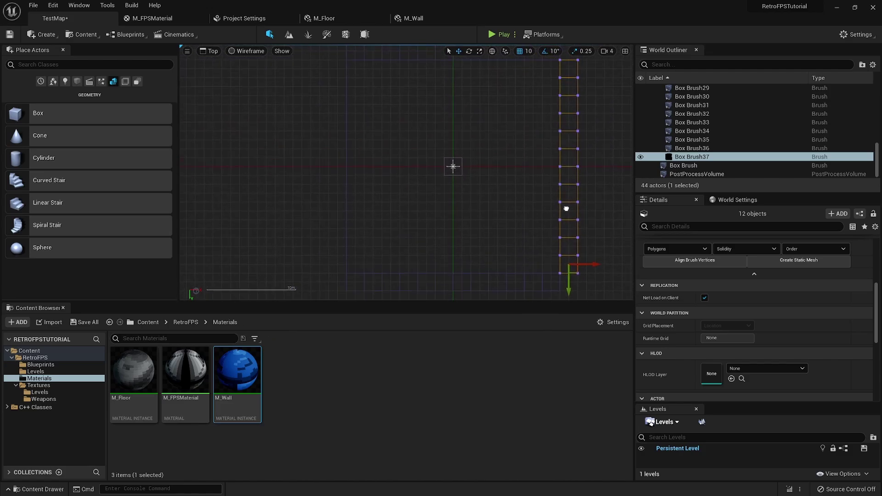
# Duplicate the Wall 3 folder with its brushes and align the copy along the remaining open side of the floor.
pyautogui.scroll(5, 697, 176)
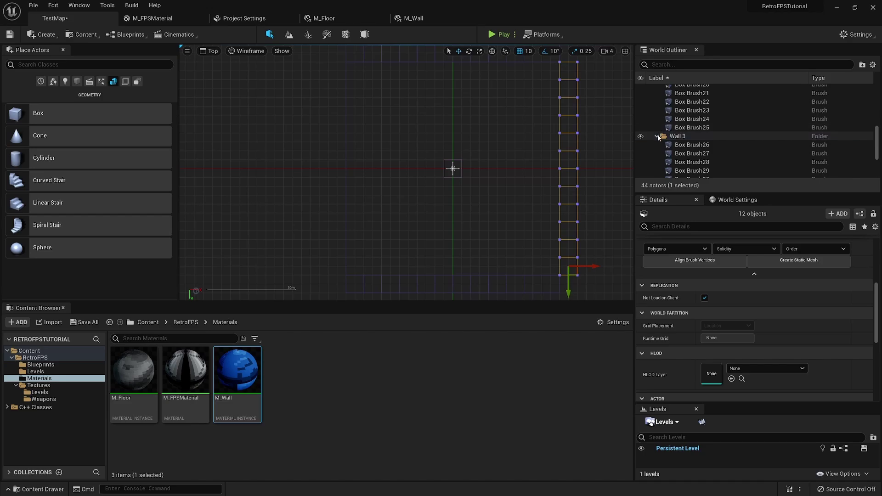
pyautogui.click(661, 138)
pyautogui.rightClick(683, 157)
pyautogui.click(720, 174)
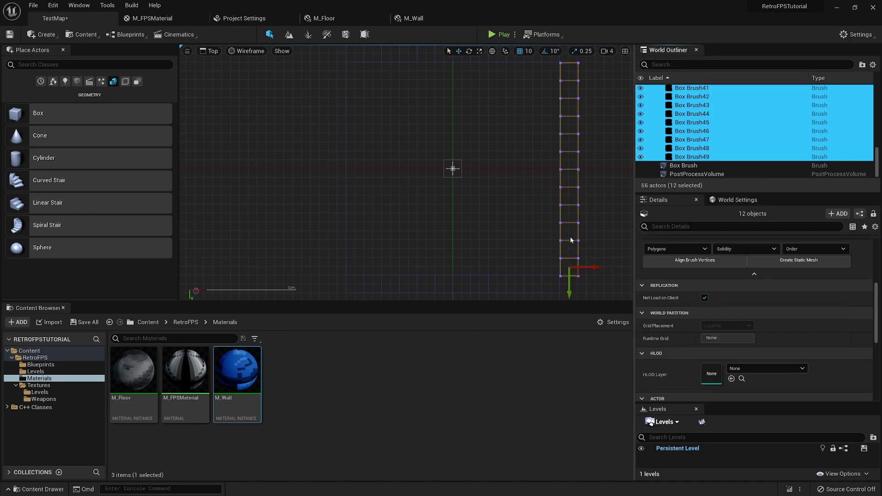
pyautogui.moveTo(576, 276); pyautogui.dragTo(344, 273)
pyautogui.click(345, 273)
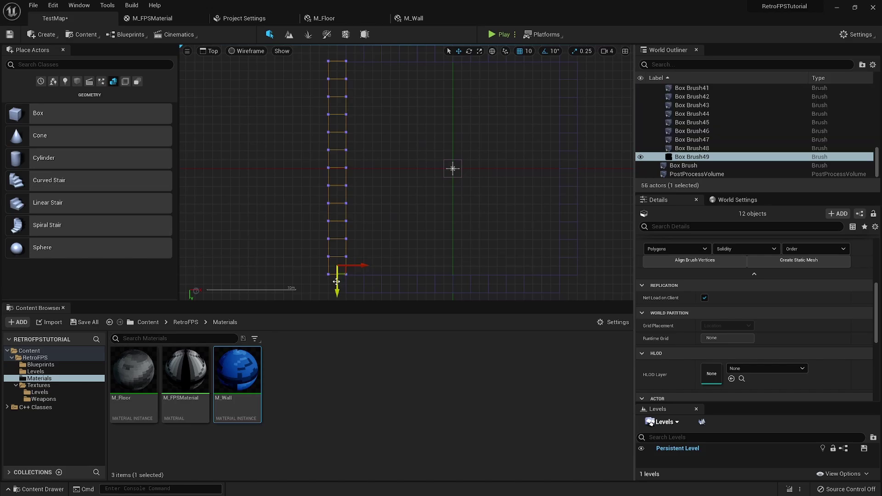
pyautogui.scroll(5, 338, 278)
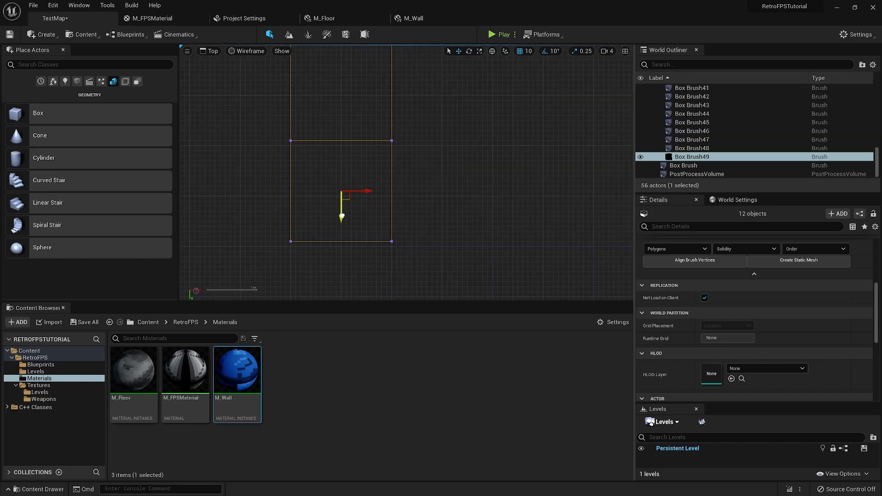
pyautogui.moveTo(430, 232)
pyautogui.mouseDown(button='right')
pyautogui.moveTo(502, 258)
pyautogui.moveTo(443, 191)
pyautogui.mouseUp(button='right')
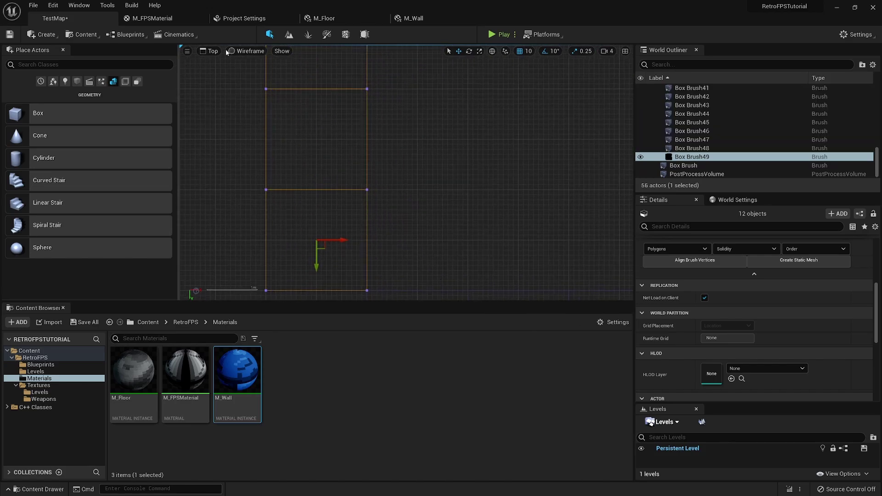
# Return to the perspective view and duplicate the floor brush straight up to Z 210 as a ceiling.
pyautogui.click(212, 51)
pyautogui.click(230, 65)
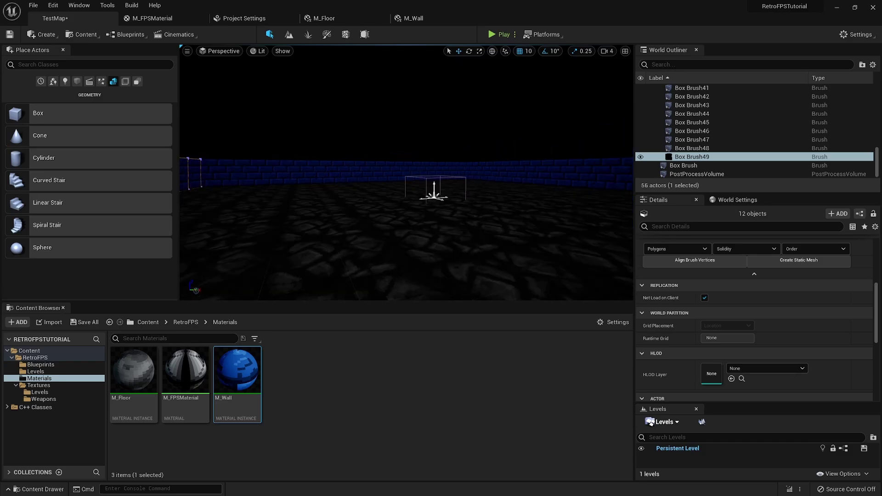
pyautogui.moveTo(406, 175)
pyautogui.mouseDown(button='right')
pyautogui.moveTo(459, 144)
pyautogui.moveTo(377, 166)
pyautogui.mouseUp(button='right')
pyautogui.press('Escape')
pyautogui.click(452, 186)
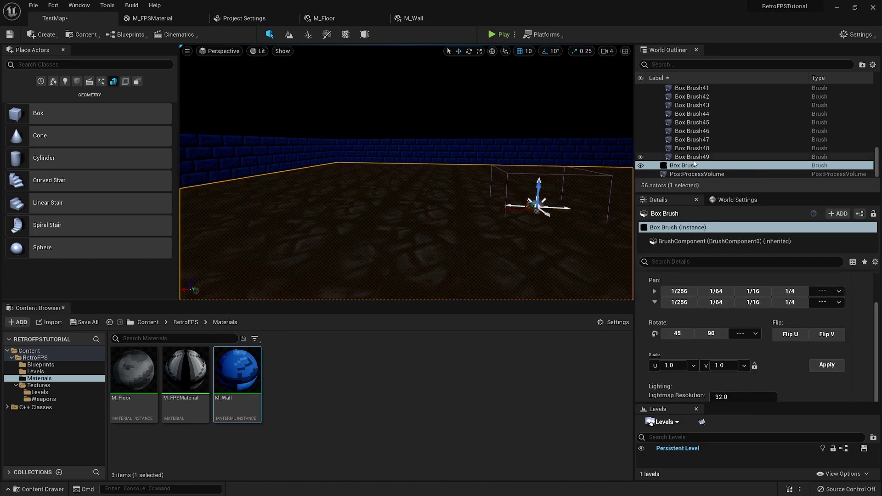
pyautogui.keyDown('alt'); pyautogui.moveTo(540, 183); pyautogui.dragTo(545, 95); pyautogui.keyUp('alt')
pyautogui.scroll(10, 829, 300)
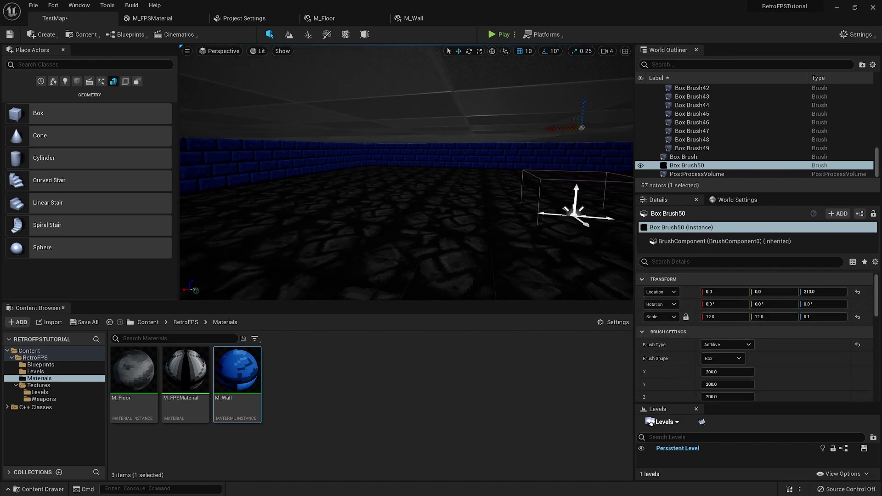
# Set the texture scale of the ceiling's underside to 1.0 in both U and V.
pyautogui.click(492, 148)
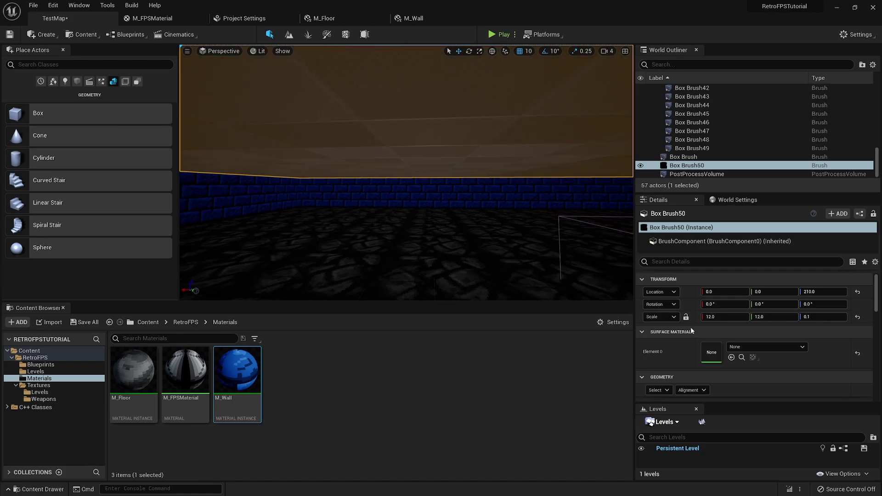
pyautogui.scroll(-5, 691, 331)
pyautogui.click(673, 379)
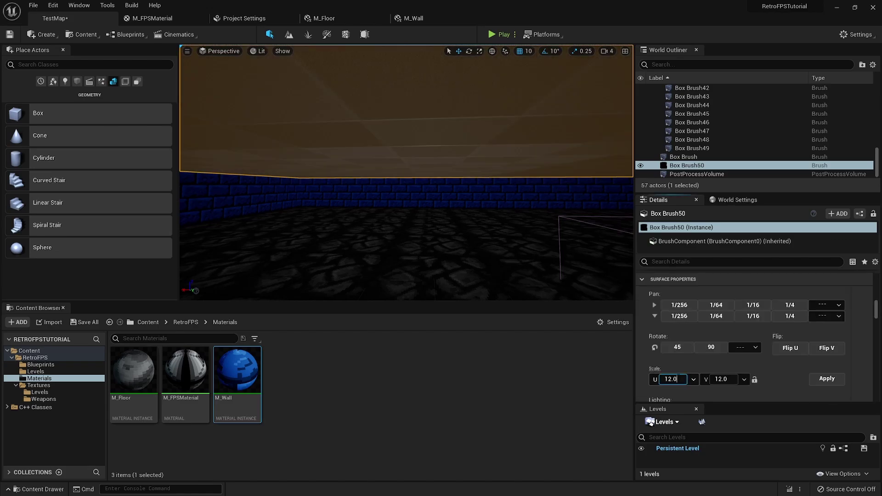
pyautogui.write('11')
pyautogui.click(827, 378)
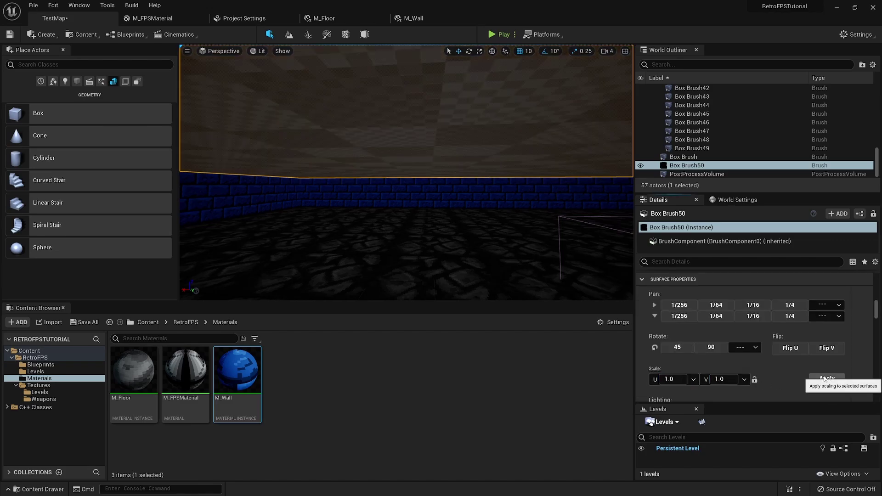
# Apply the M_Floor material to the underside of the ceiling.
pyautogui.click(159, 386)
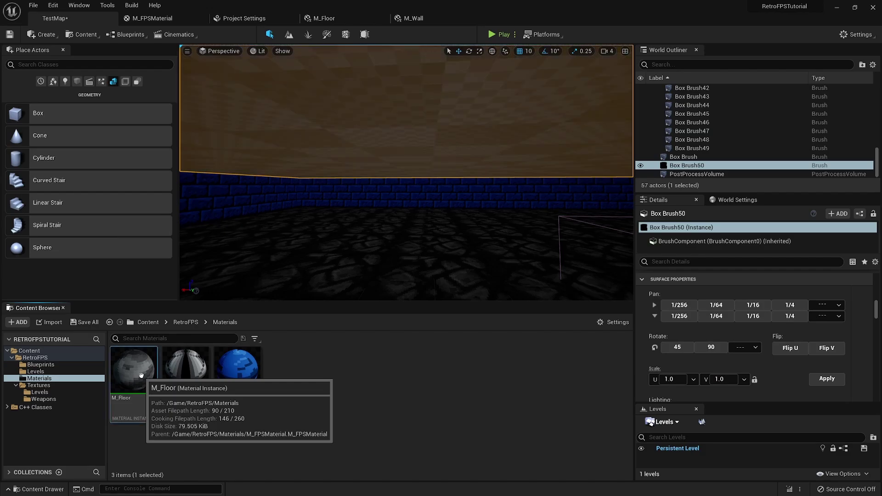
pyautogui.moveTo(135, 369); pyautogui.dragTo(370, 137)
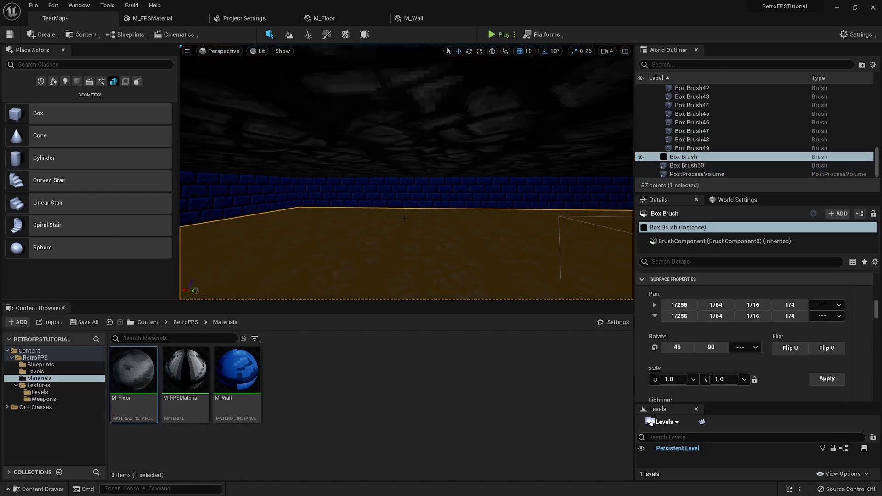
pyautogui.press('Escape')
# Play-test the enclosed room, moving around to check the walls, floor and ceiling, and stop the session.
pyautogui.moveTo(407, 206)
pyautogui.mouseDown()
pyautogui.moveTo(402, 242)
pyautogui.moveTo(343, 246)
pyautogui.moveTo(343, 225)
pyautogui.mouseUp()
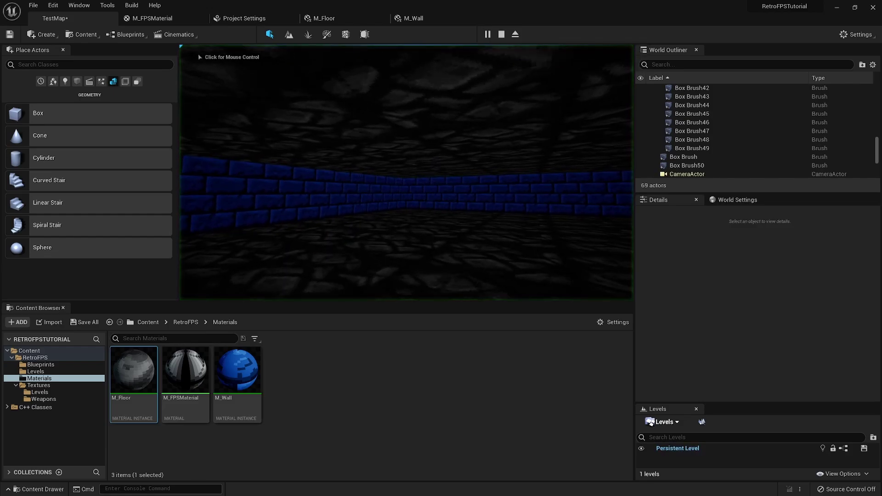
pyautogui.click(407, 173)
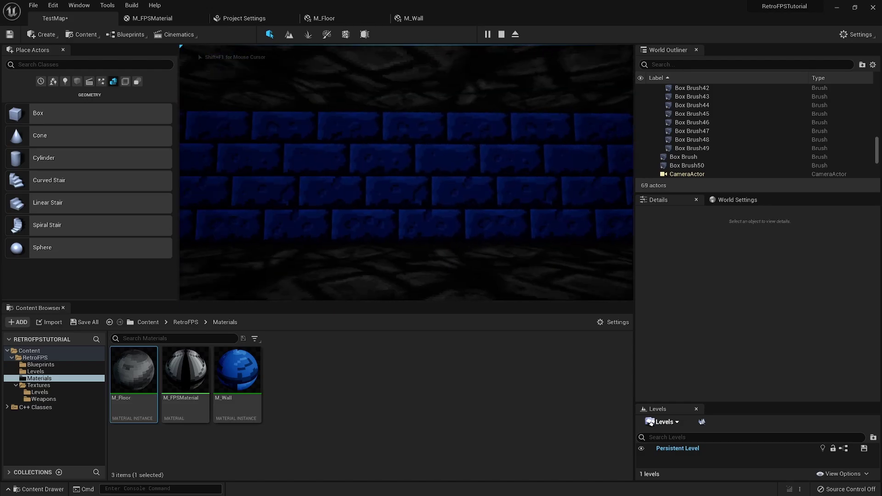
pyautogui.press('s')
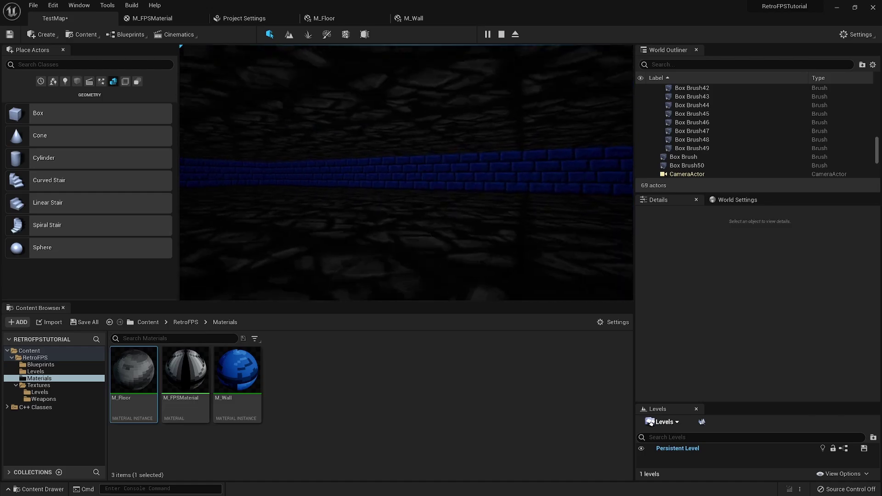
pyautogui.press('w')
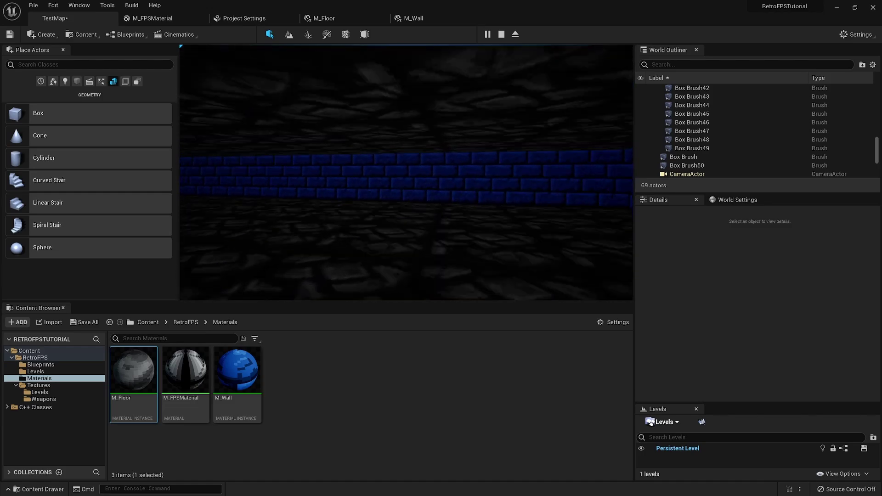
pyautogui.press('Escape')
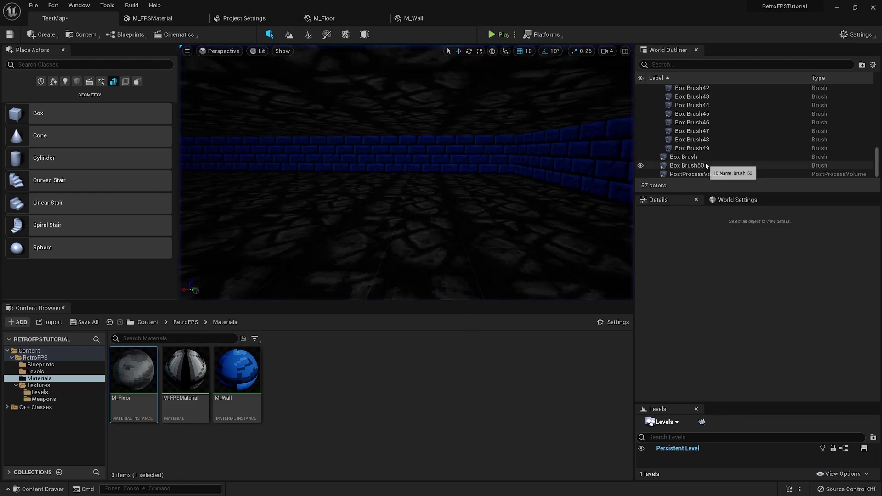
# Collapse the Wall 1 to Wall 4 folders in the level's actor list.
pyautogui.scroll(8, 680, 143)
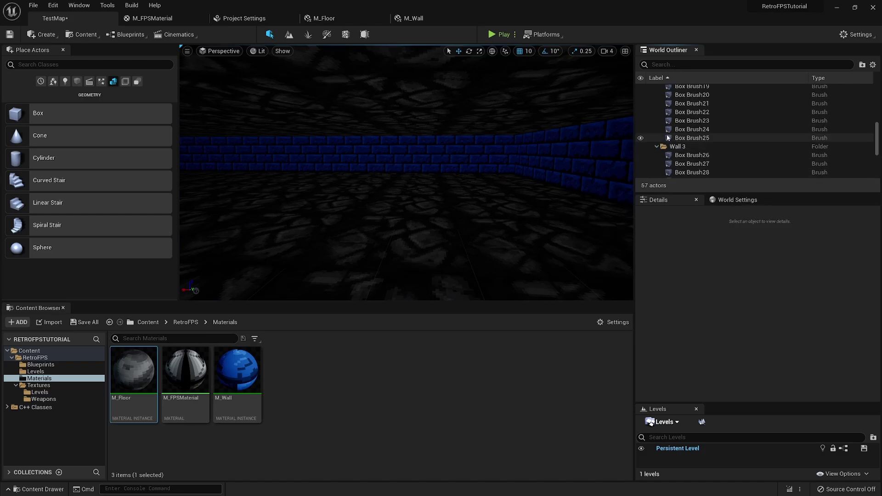
pyautogui.click(657, 147)
pyautogui.click(657, 146)
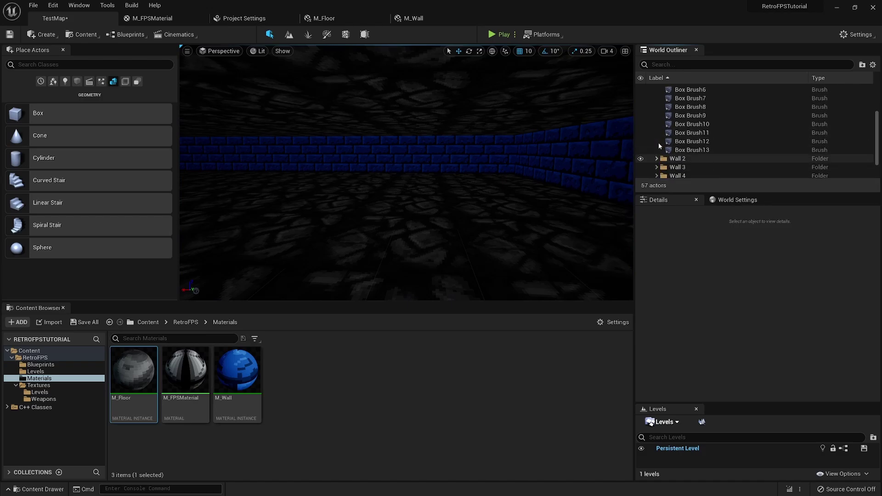
pyautogui.scroll(3, 659, 146)
pyautogui.click(656, 106)
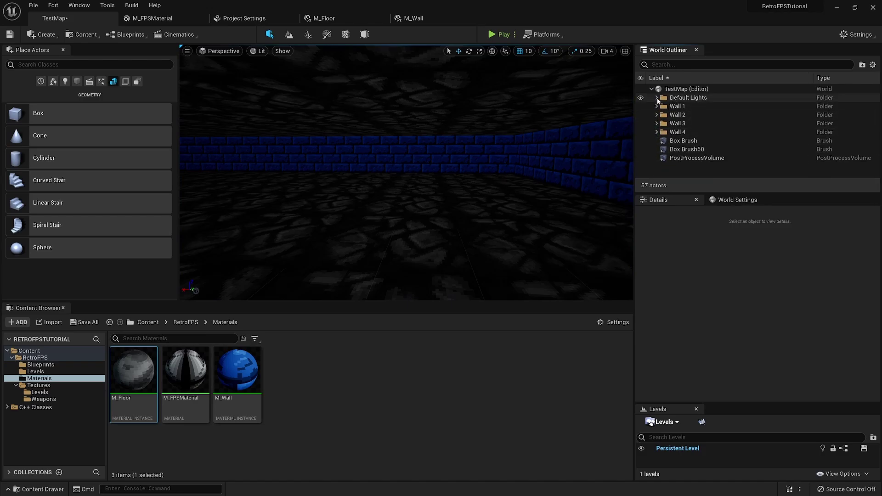
# Set the intensity of all six directional lights in Default Lights to 0.25 lux and collapse their folder.
pyautogui.click(657, 97)
pyautogui.click(696, 106)
pyautogui.keyDown('shift'); pyautogui.click(701, 148); pyautogui.keyUp('shift')
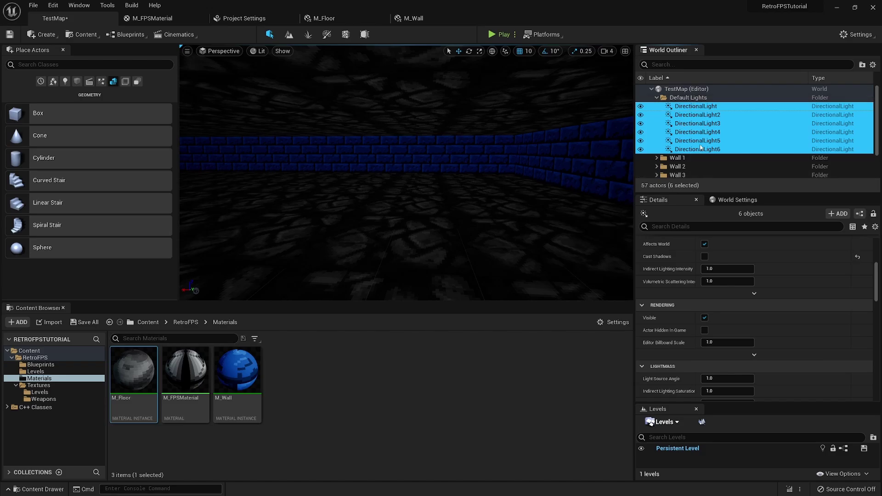
pyautogui.scroll(5, 677, 284)
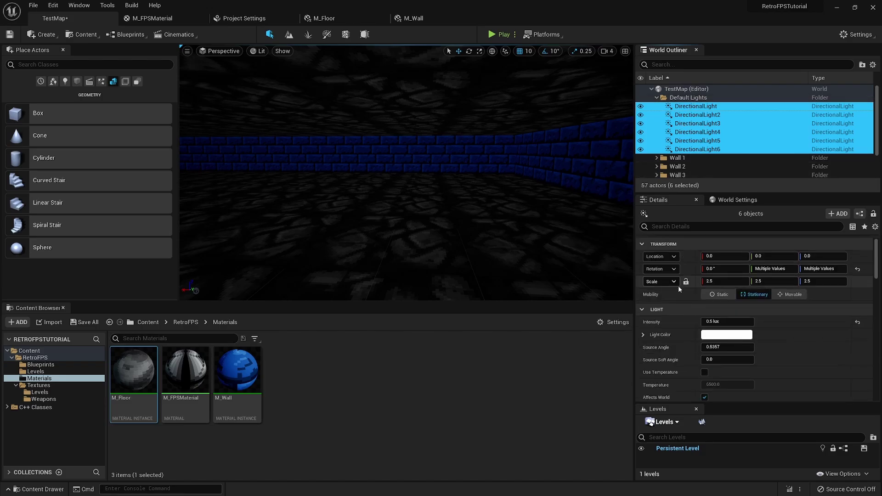
pyautogui.click(727, 321)
pyautogui.write('.2')
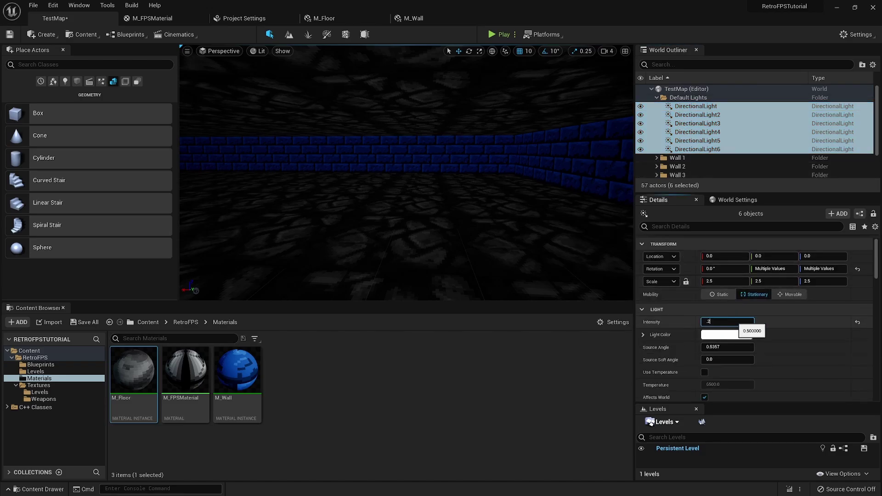
pyautogui.write('5')
pyautogui.press('Return')
pyautogui.moveTo(405, 175); pyautogui.dragTo(276, 175, button='right')
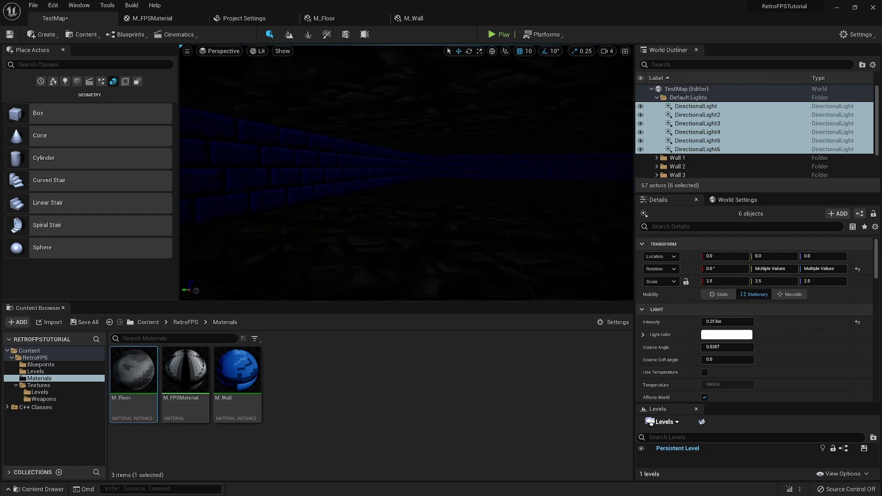
pyautogui.moveTo(276, 175)
pyautogui.mouseDown(button='right')
pyautogui.moveTo(317, 175)
pyautogui.moveTo(285, 175)
pyautogui.mouseUp(button='right')
pyautogui.press('Escape')
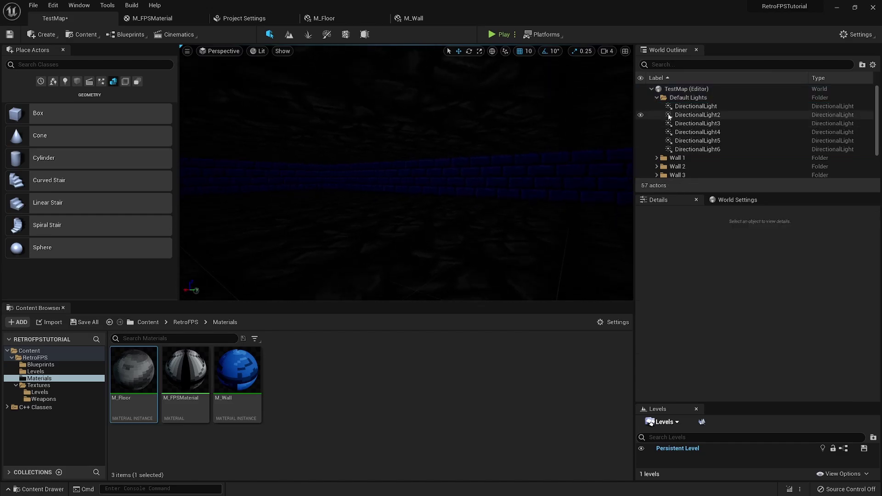
pyautogui.click(657, 98)
# Place a Player Start on the room's floor at about X -110, Y 200, Z 92.
pyautogui.moveTo(285, 175); pyautogui.dragTo(276, 175, button='right')
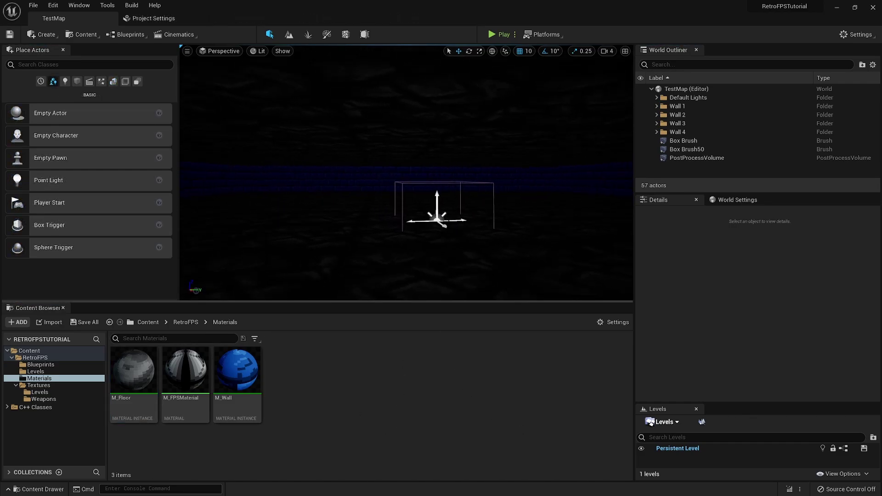
pyautogui.moveTo(88, 209); pyautogui.dragTo(523, 226)
pyautogui.press('f')
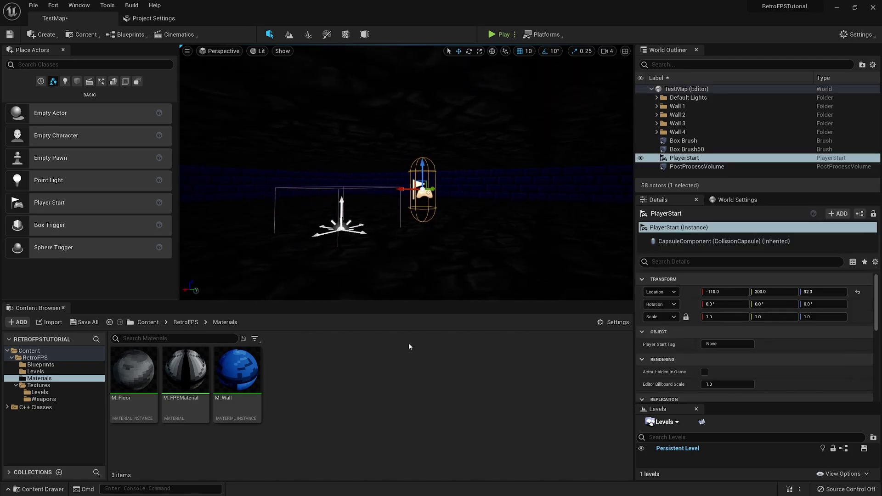
# Create a Character blueprint named BP_FPSPlayer in the RetroFPS Blueprints folder.
pyautogui.click(175, 323)
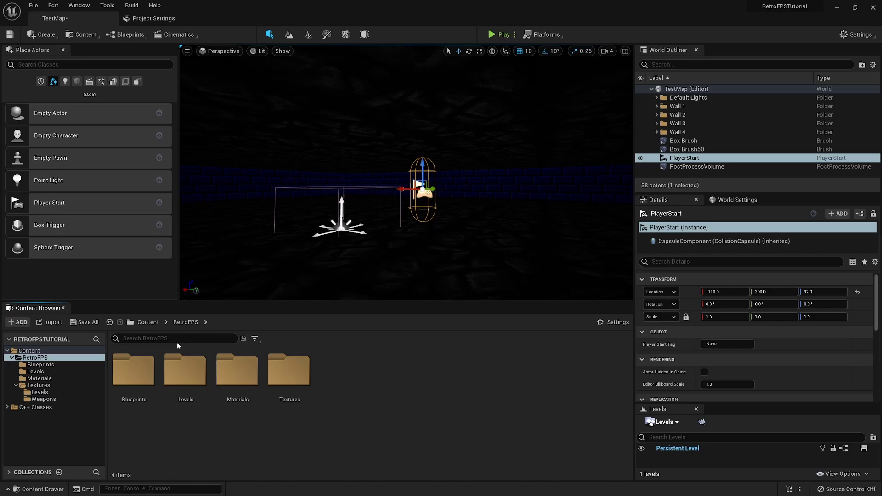
pyautogui.doubleClick(138, 365)
pyautogui.rightClick(217, 395)
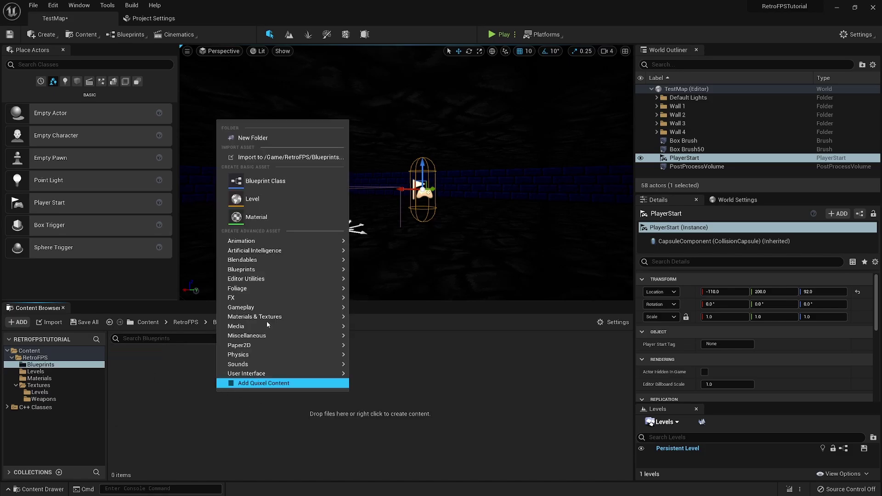
pyautogui.click(266, 184)
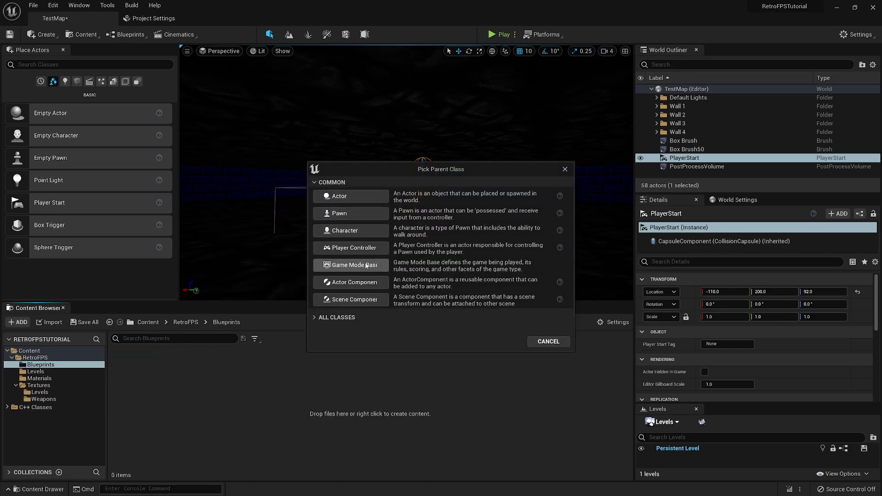
pyautogui.click(371, 231)
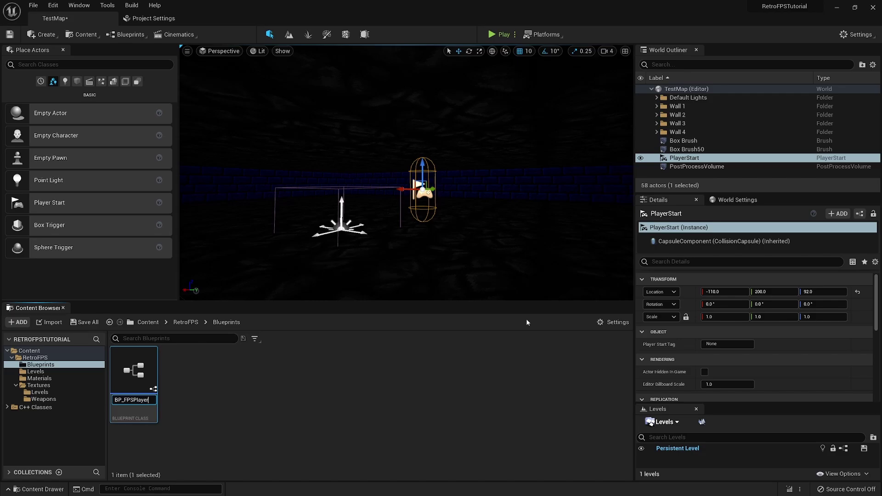
pyautogui.press('Return')
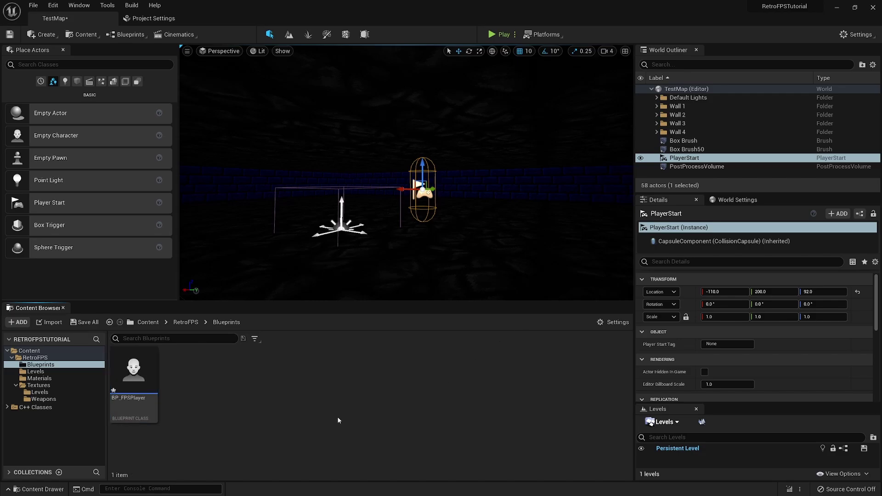
# Create a Game Mode Base blueprint named BP_FPSGameMode beside the player blueprint.
pyautogui.rightClick(190, 369)
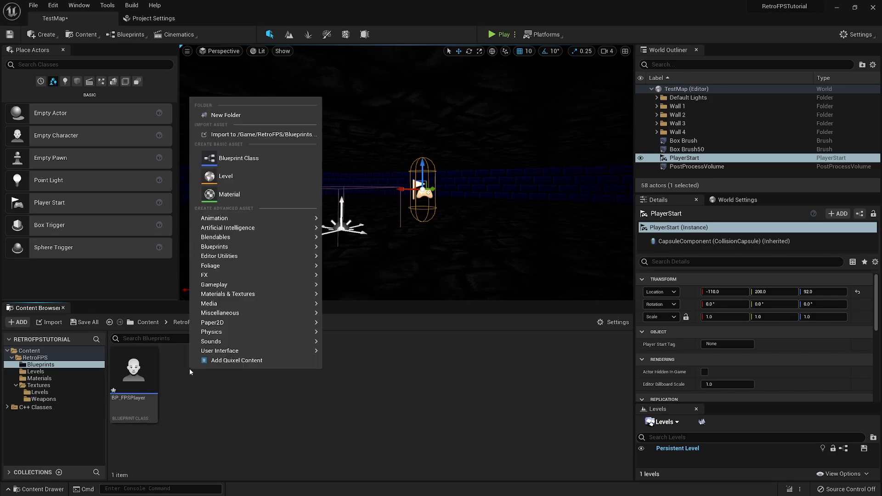
pyautogui.click(247, 162)
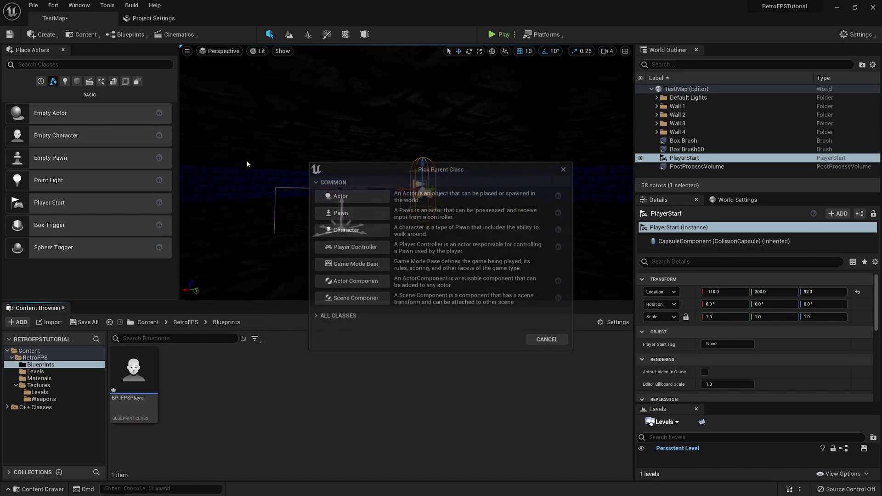
pyautogui.click(375, 267)
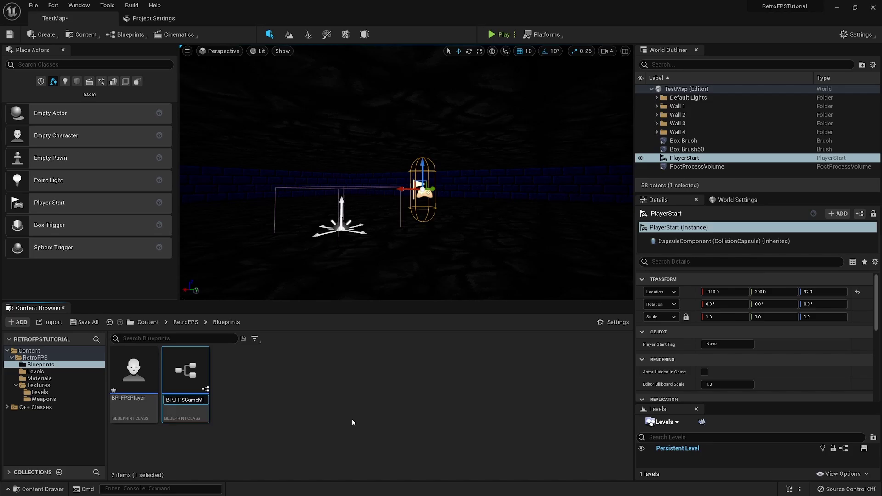
pyautogui.press('Return')
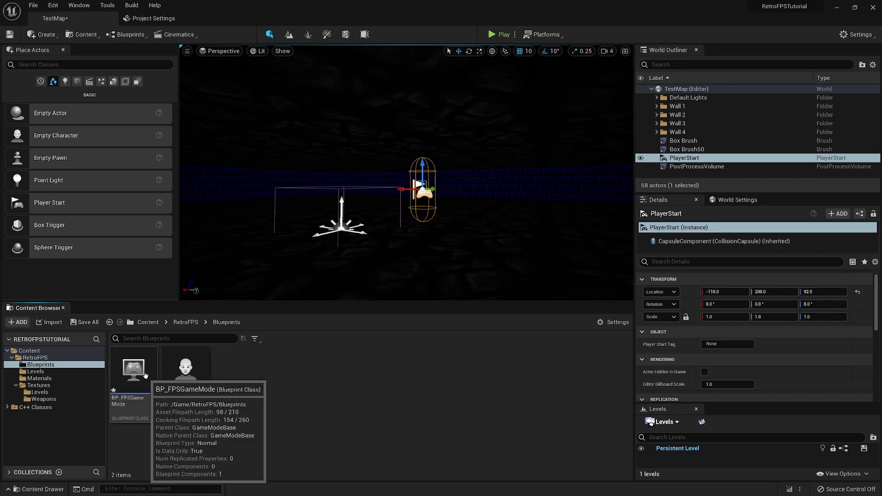
# Set BP_FPSGameMode's default pawn class to BP_FPSPlayer, compile the blueprint and return to the level.
pyautogui.doubleClick(145, 376)
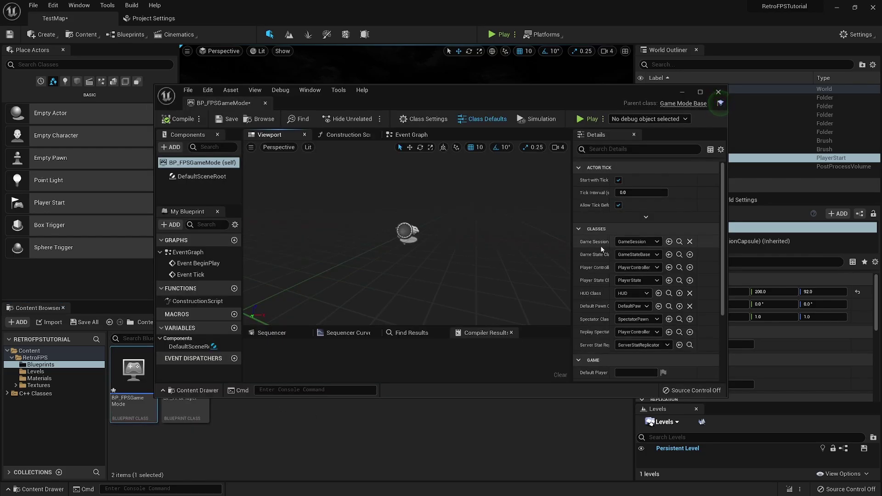
pyautogui.click(637, 307)
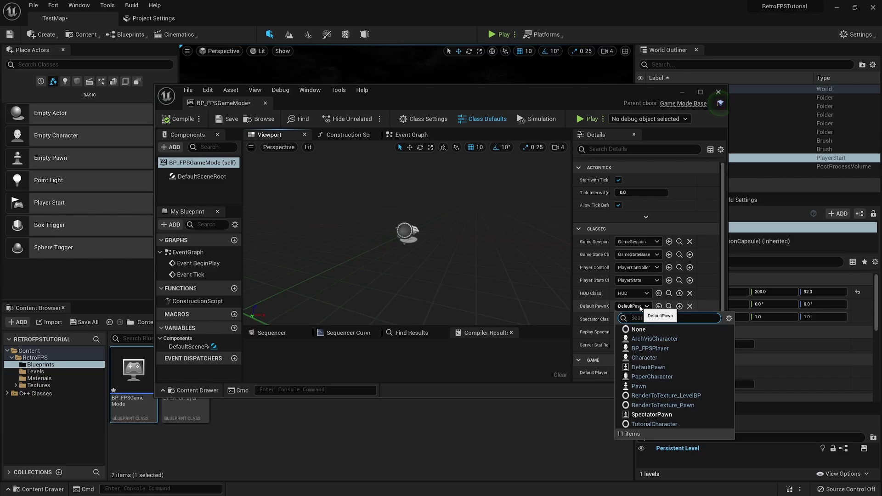
pyautogui.click(662, 350)
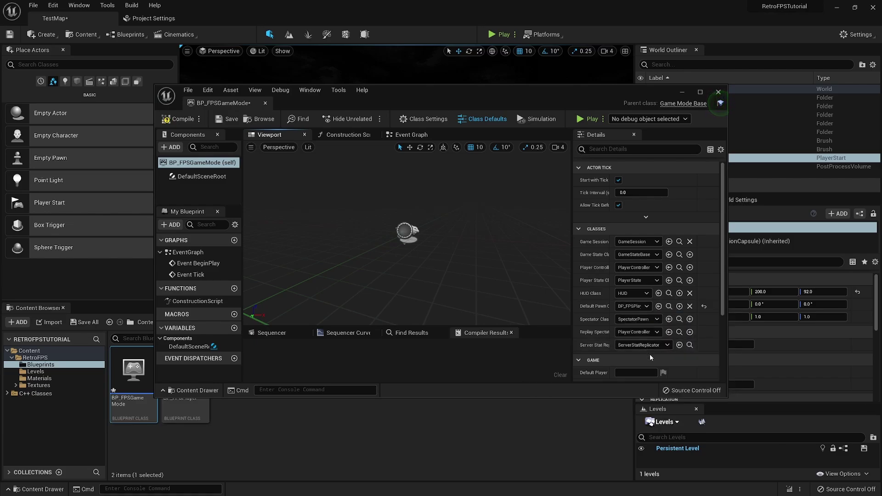
pyautogui.click(175, 119)
pyautogui.click(111, 44)
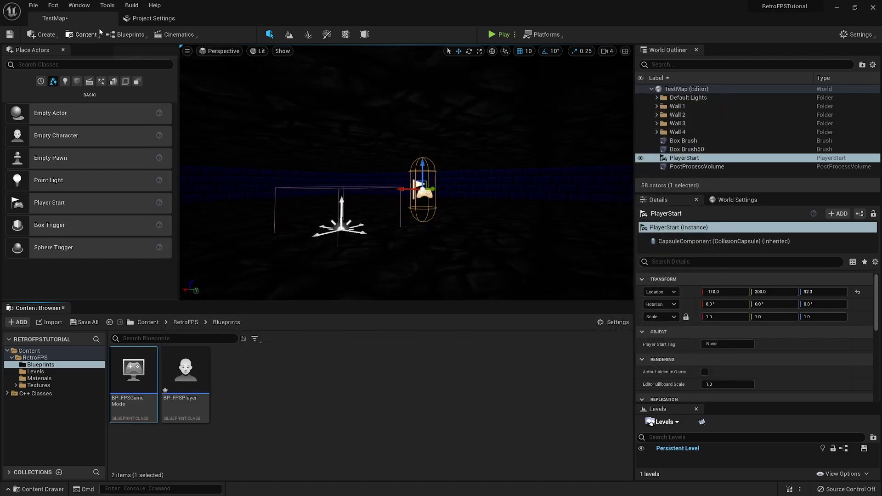
# Set the project's default game mode to BP_FPSGameMode in the Project Settings.
pyautogui.click(53, 5)
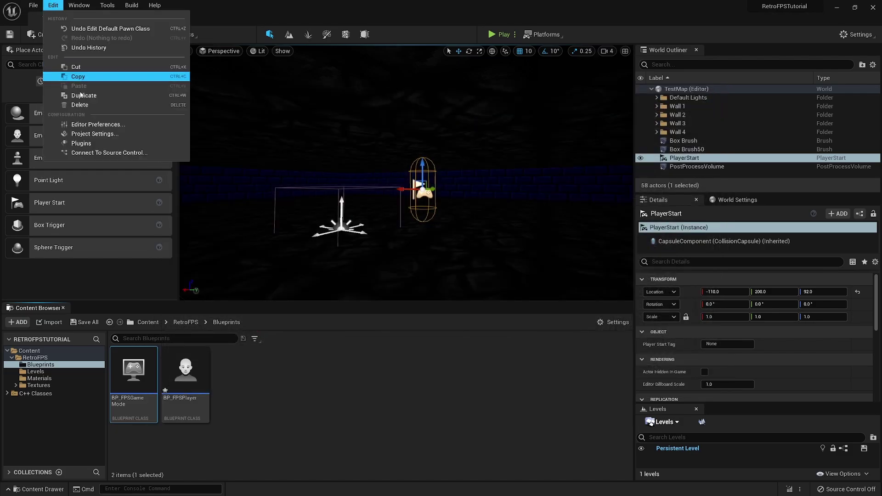
pyautogui.click(74, 129)
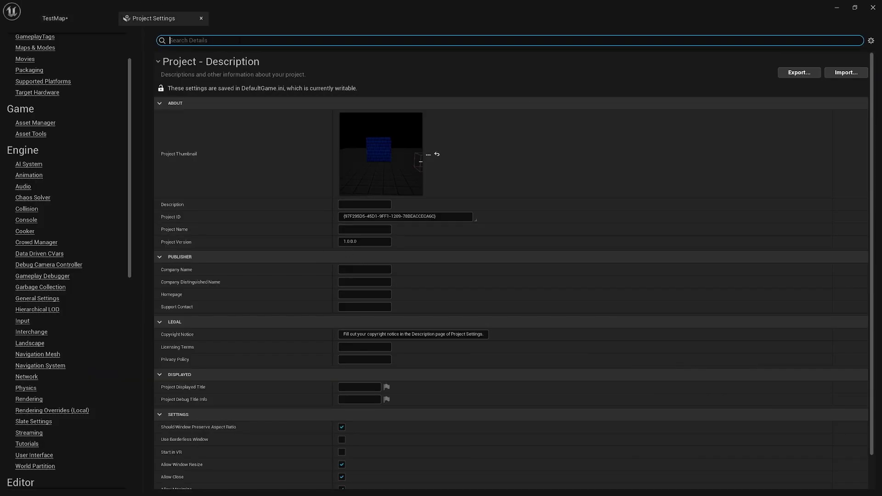
pyautogui.write('mode')
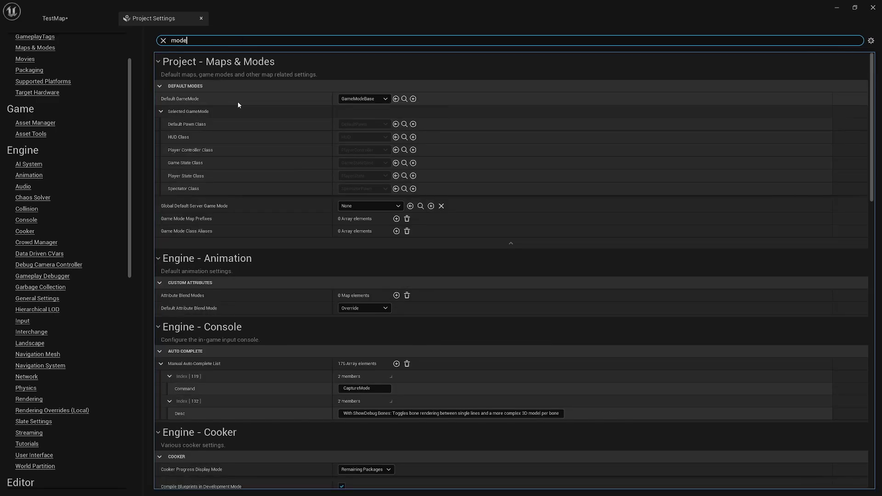
pyautogui.click(364, 99)
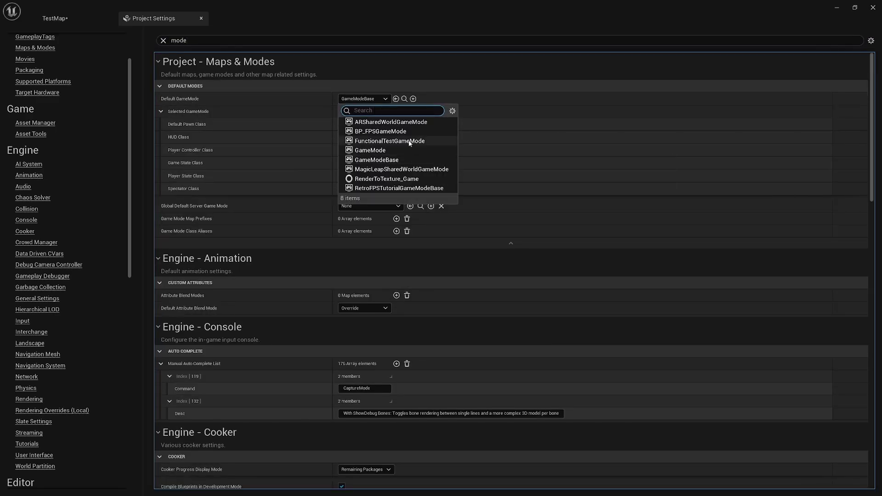
pyautogui.click(389, 132)
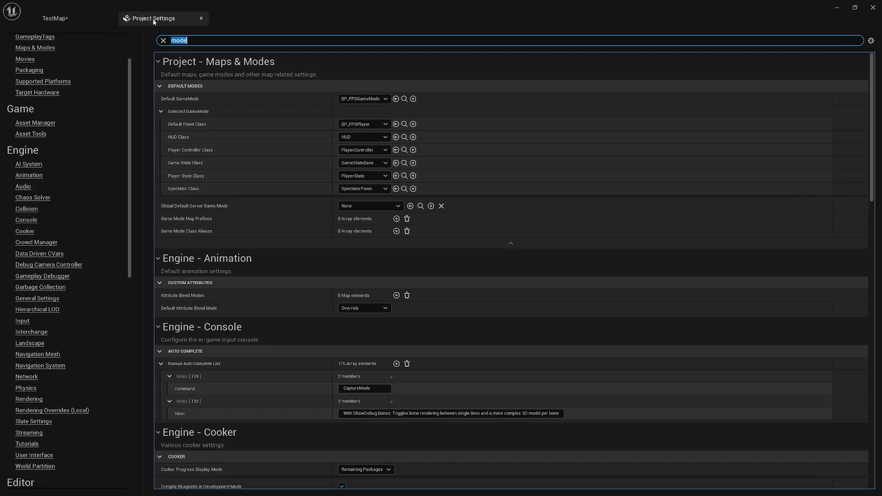
# Add four axis mappings with one key slot each in the project's engine Input settings.
pyautogui.scroll(-1, 18, 310)
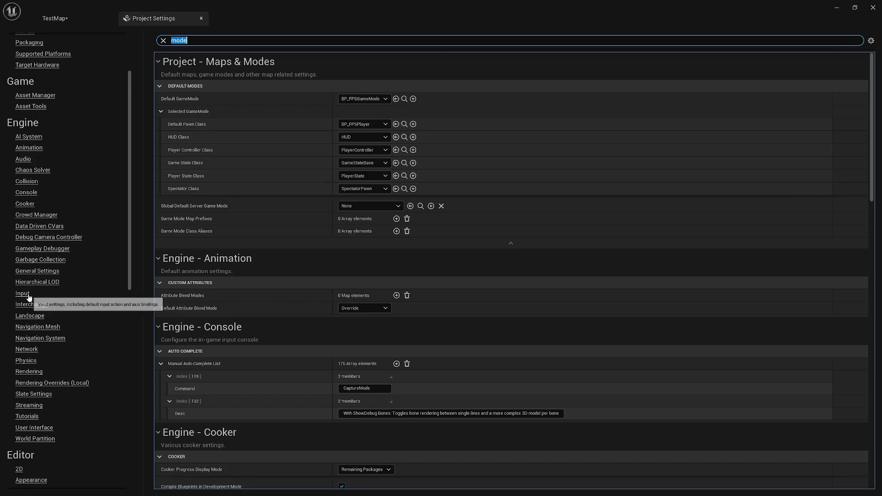
pyautogui.click(25, 295)
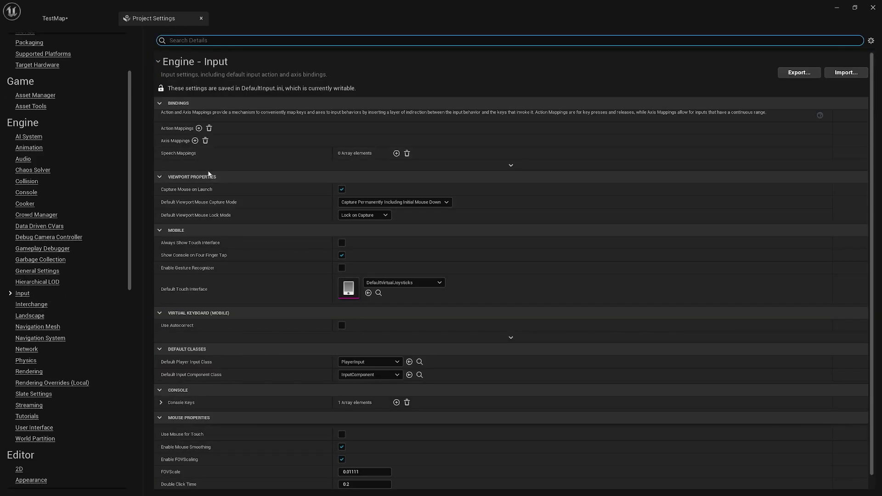
pyautogui.click(195, 141)
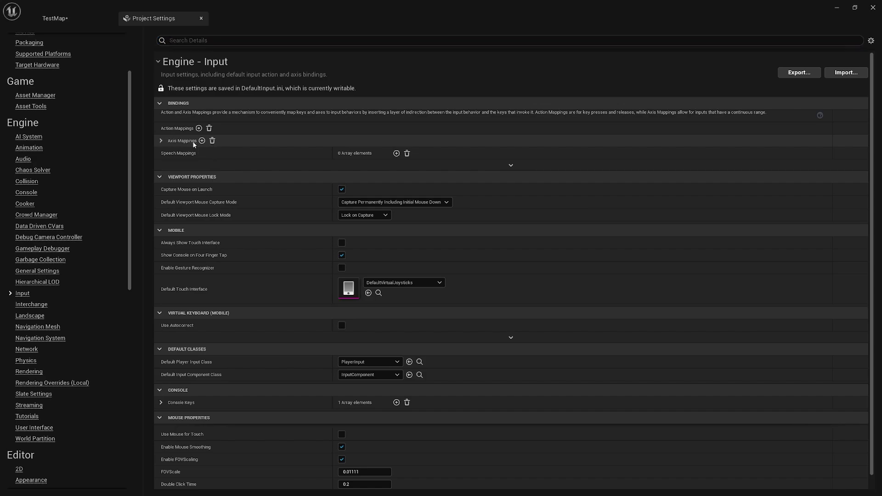
pyautogui.click(161, 141)
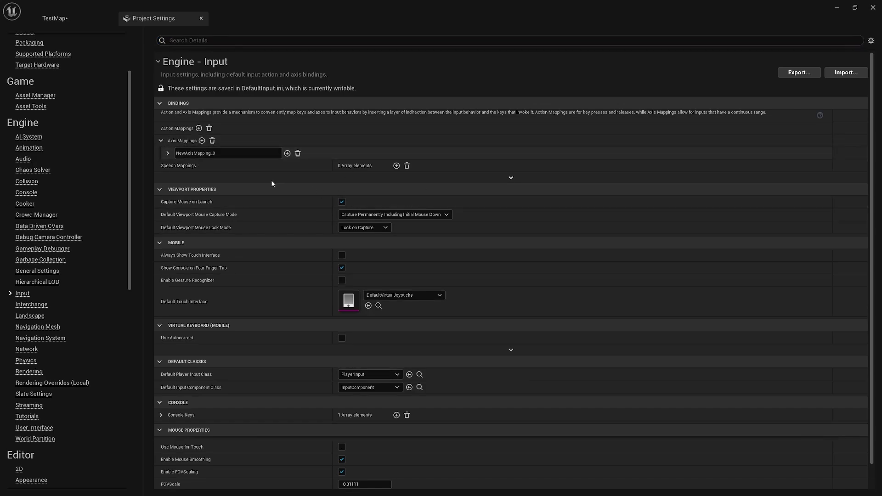
pyautogui.click(288, 154)
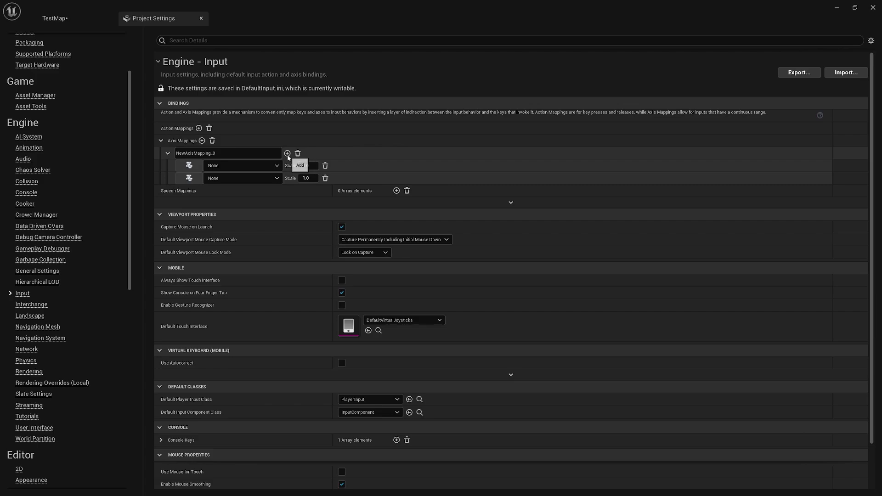
pyautogui.click(325, 178)
pyautogui.click(201, 141)
pyautogui.click(202, 141)
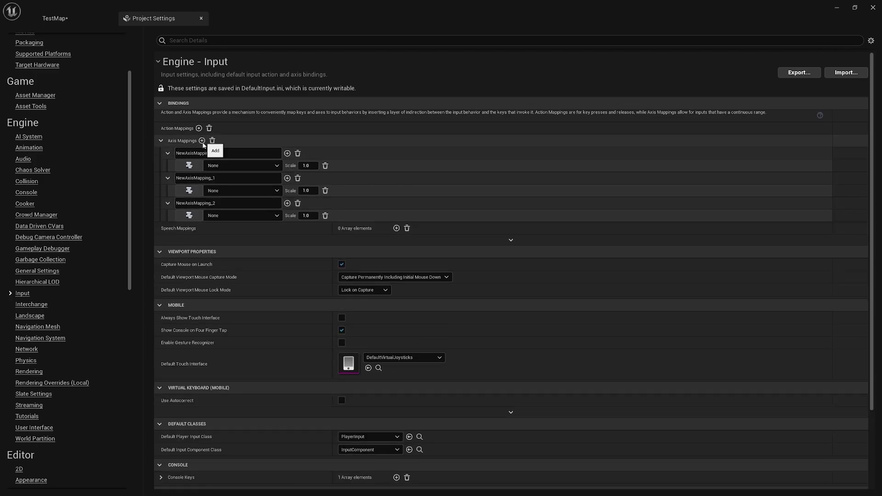
pyautogui.click(202, 140)
# Name the four axis mappings VerticalMovement, HorizontalMovement, MouseLookHorizontal and MouseLookVertical, in that order.
pyautogui.click(205, 153)
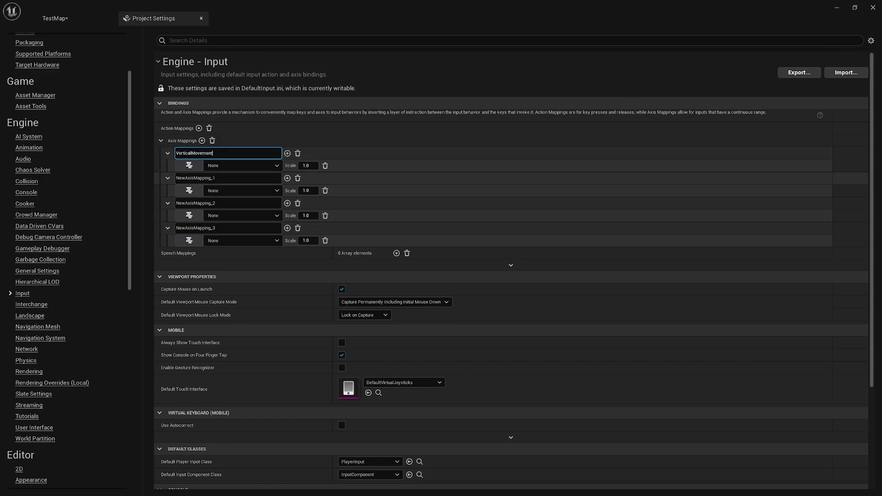
pyautogui.click(195, 178)
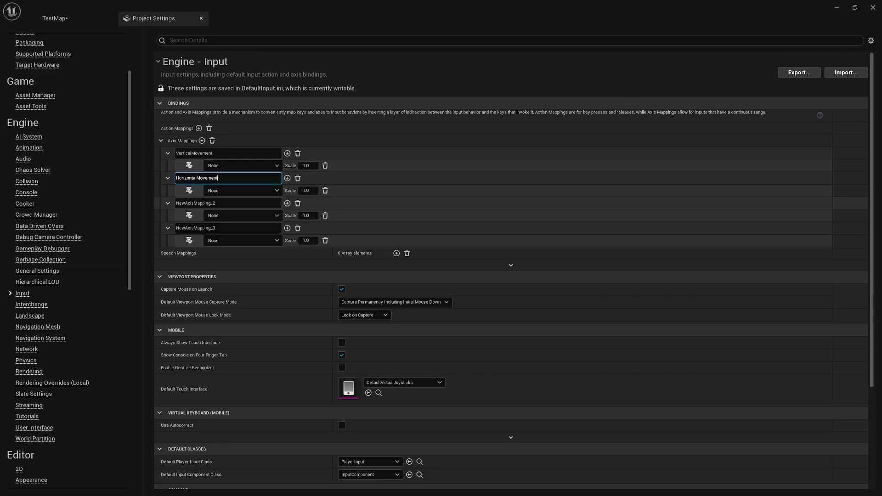
pyautogui.click(196, 203)
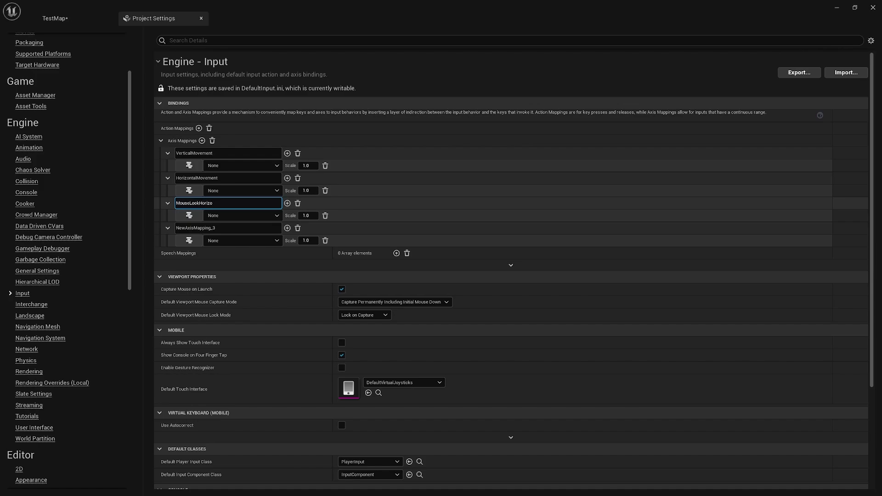
pyautogui.press('Return')
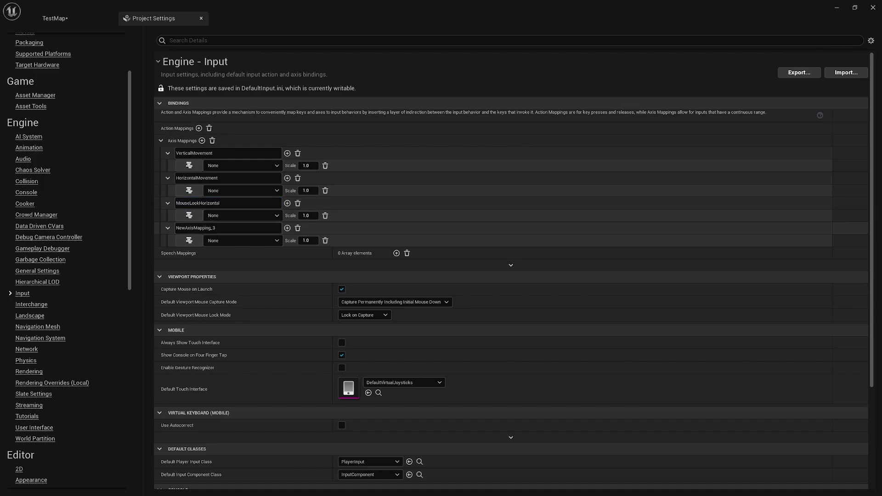
pyautogui.click(213, 228)
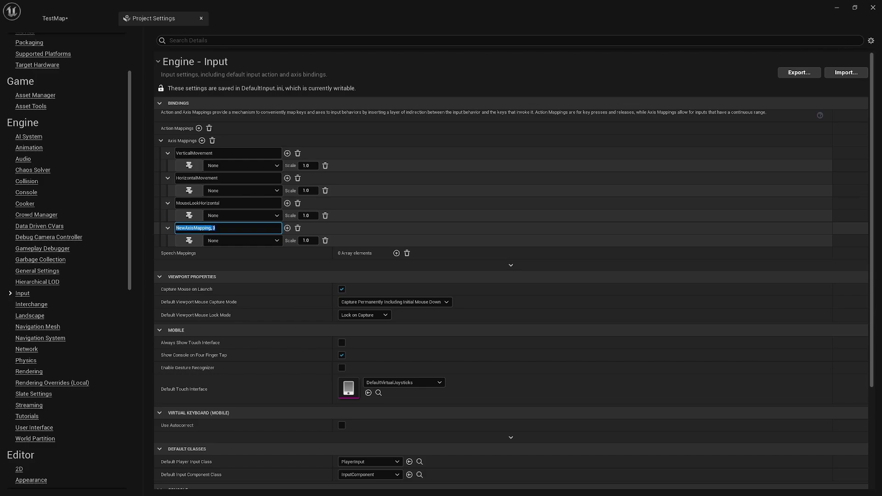
pyautogui.write('MouseLookVertical')
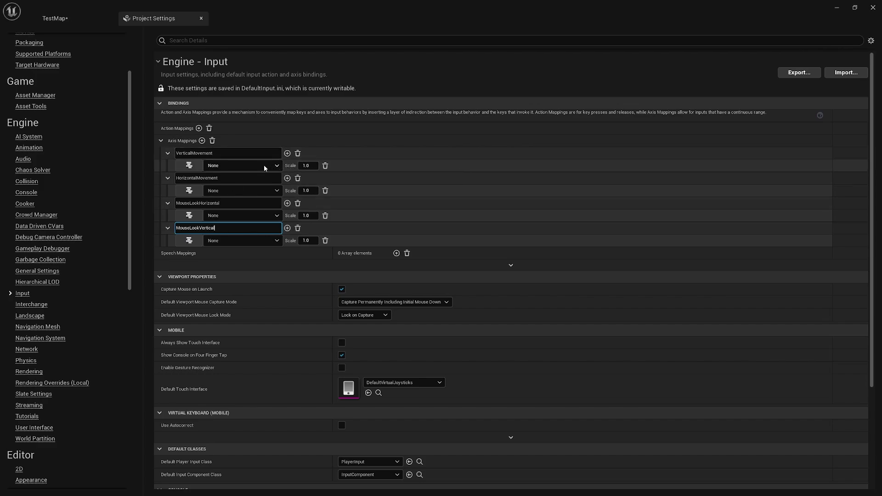
pyautogui.press('Return')
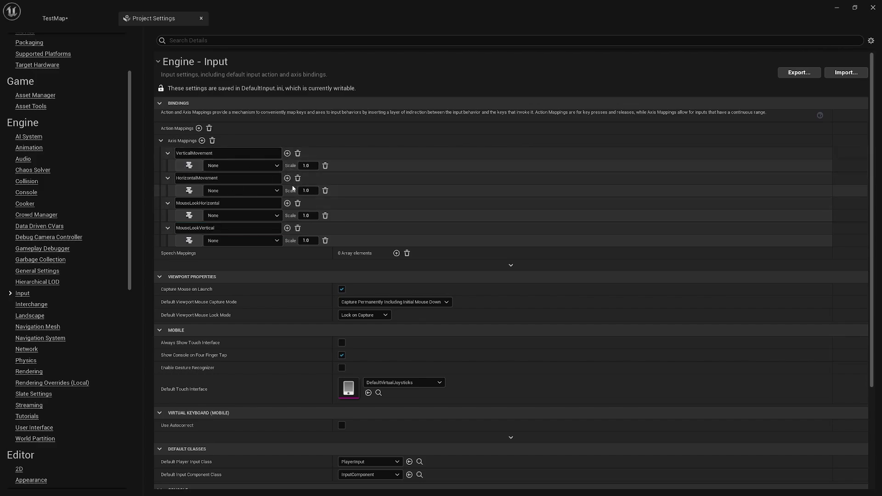
# Add a second key slot to both movement mappings and bind VerticalMovement to W and to S with scale -1.
pyautogui.click(288, 154)
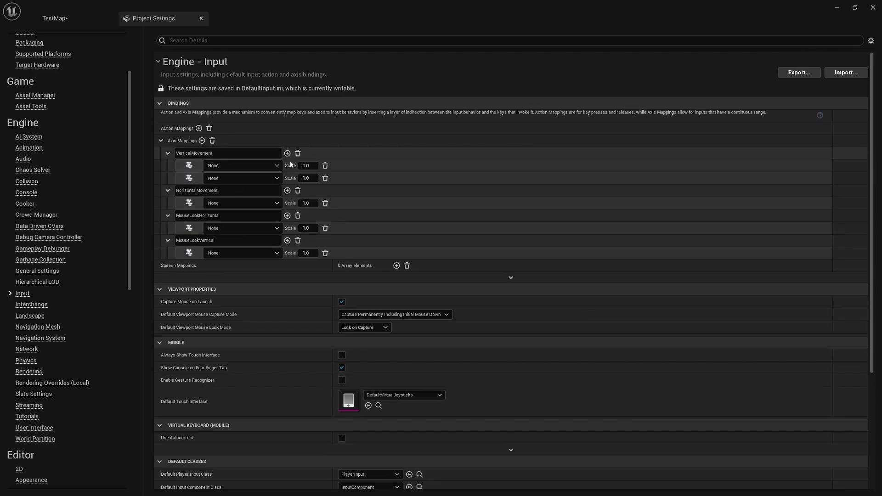
pyautogui.click(288, 190)
pyautogui.click(234, 167)
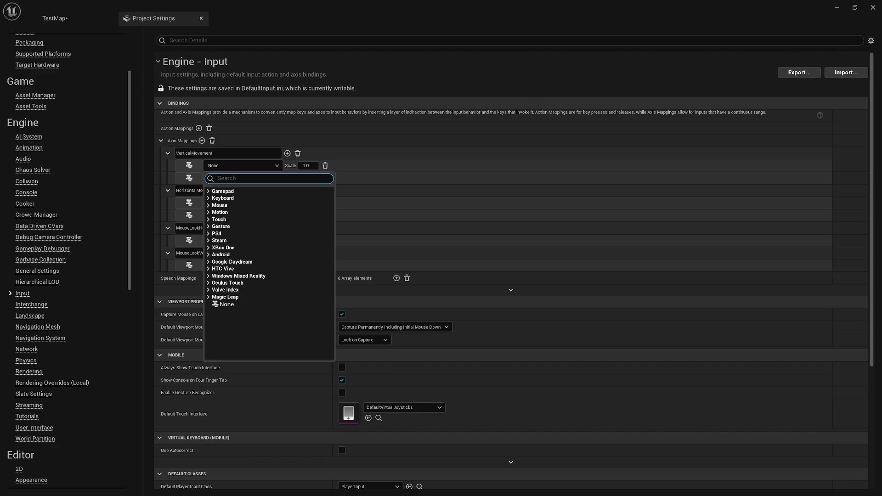
pyautogui.write('w')
pyautogui.click(233, 186)
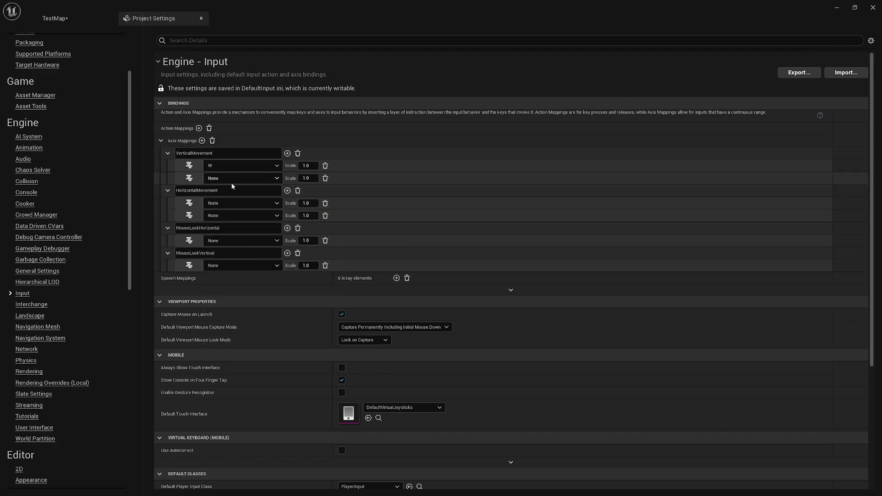
pyautogui.click(234, 180)
pyautogui.write('s')
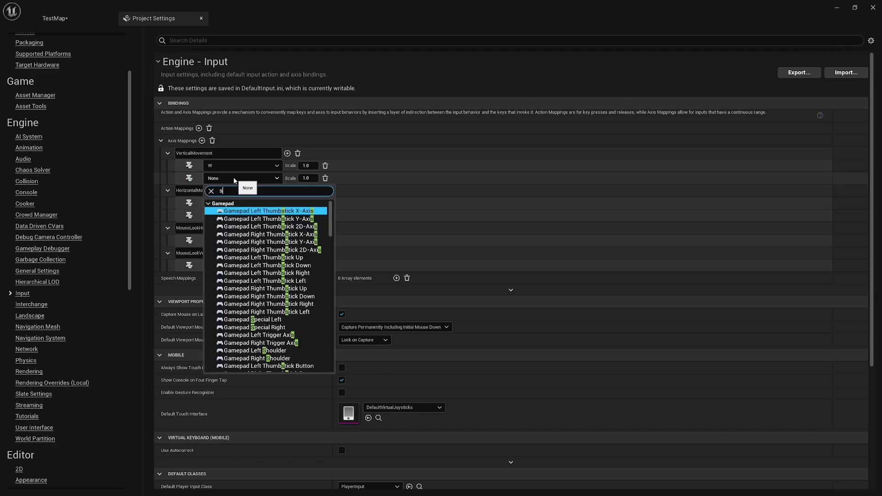
pyautogui.scroll(-3, 284, 272)
pyautogui.scroll(-2, 284, 271)
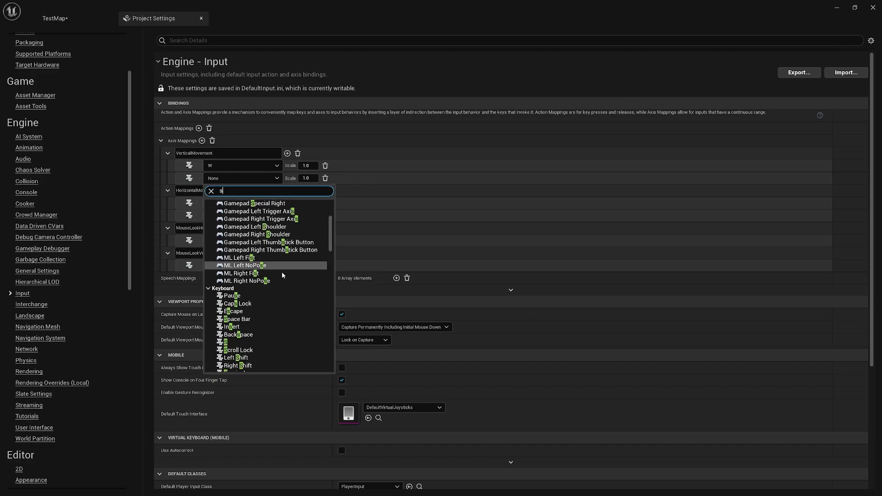
pyautogui.click(257, 350)
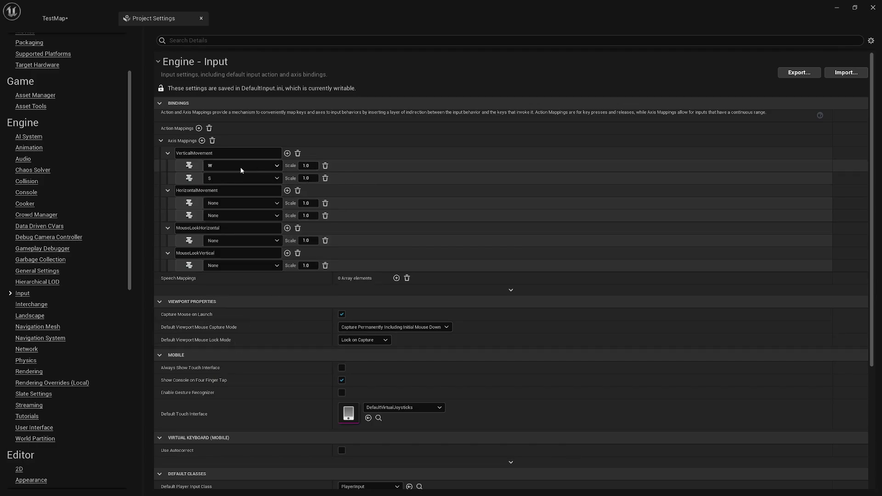
pyautogui.click(308, 178)
pyautogui.write('-1')
# Bind HorizontalMovement to the keyboard keys A with scale -1 and D.
pyautogui.click(214, 203)
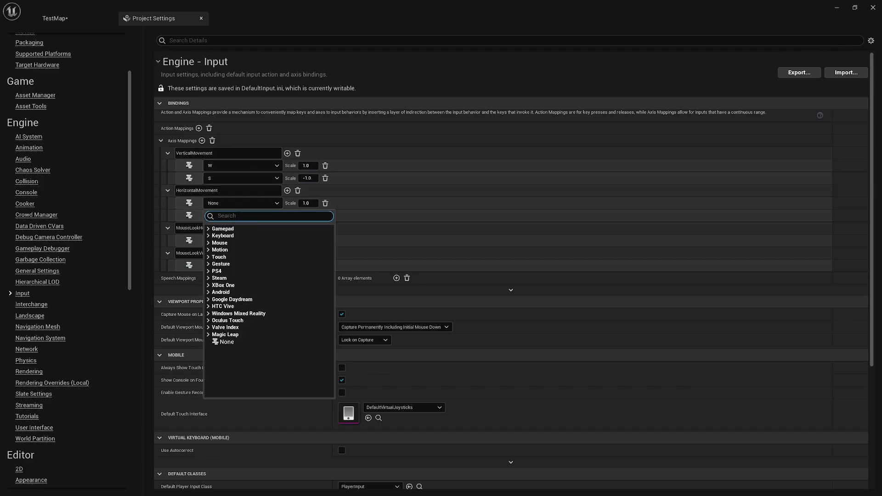
pyautogui.write('a')
pyautogui.scroll(-10, 241, 321)
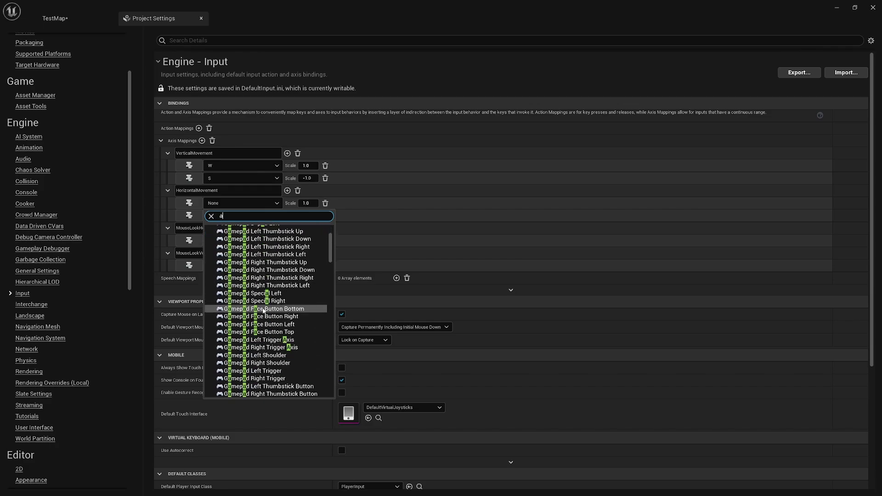
pyautogui.scroll(-5, 241, 333)
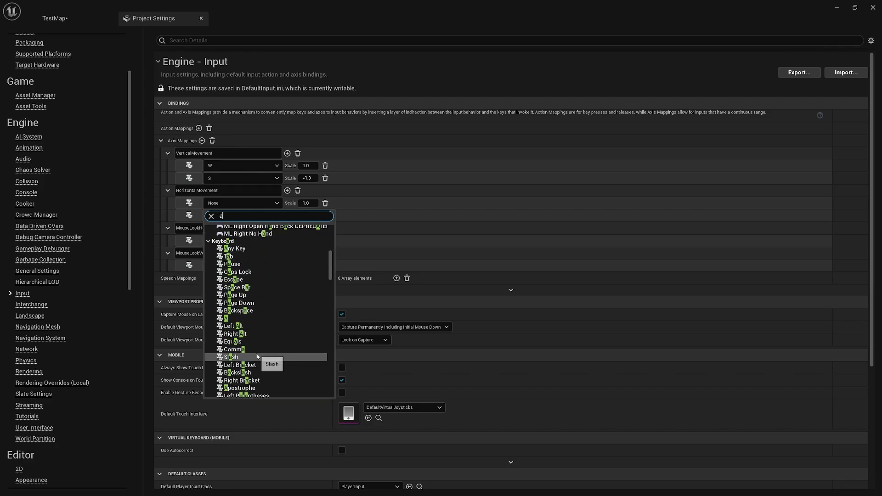
pyautogui.click(244, 316)
pyautogui.click(242, 216)
pyautogui.write('d')
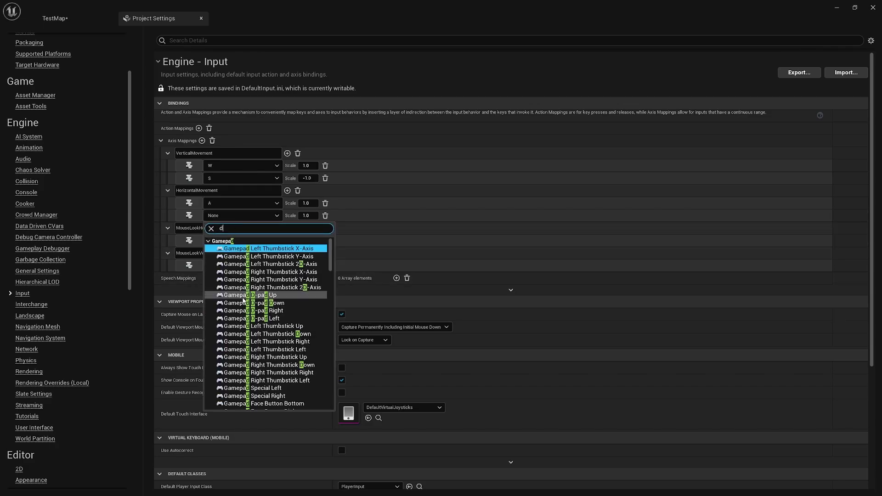
pyautogui.scroll(-5, 262, 320)
pyautogui.scroll(-3, 262, 320)
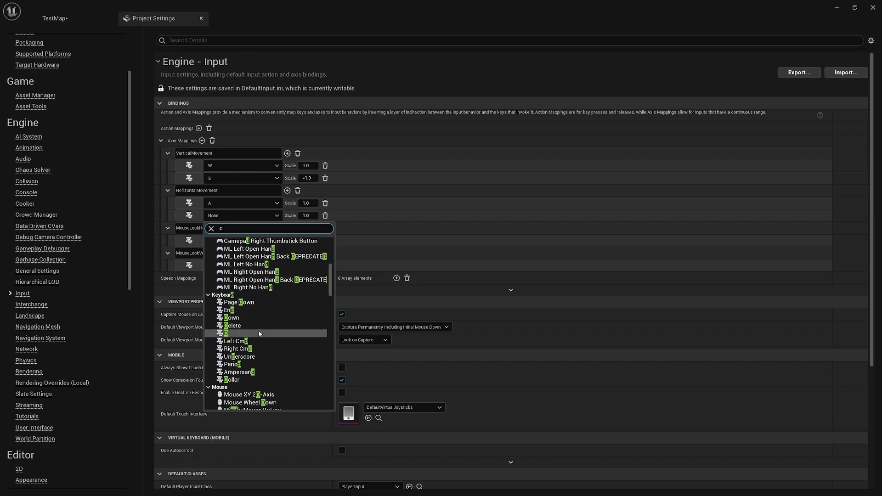
pyautogui.click(258, 332)
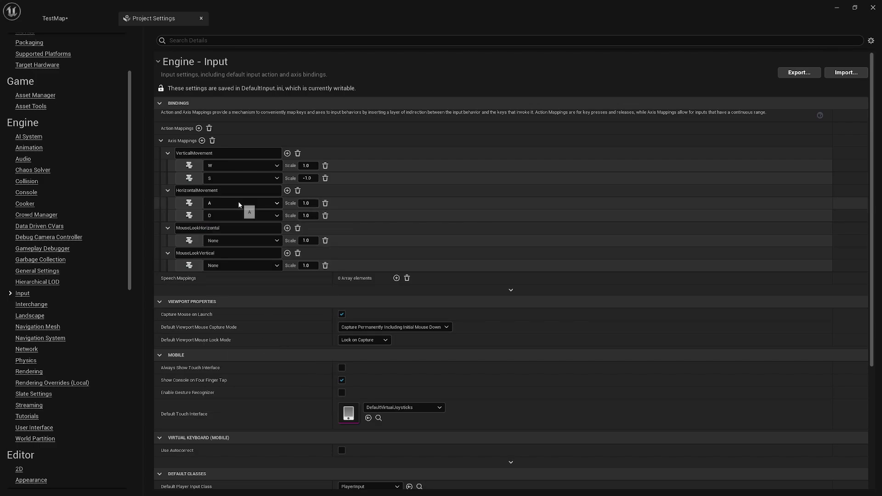
pyautogui.click(307, 203)
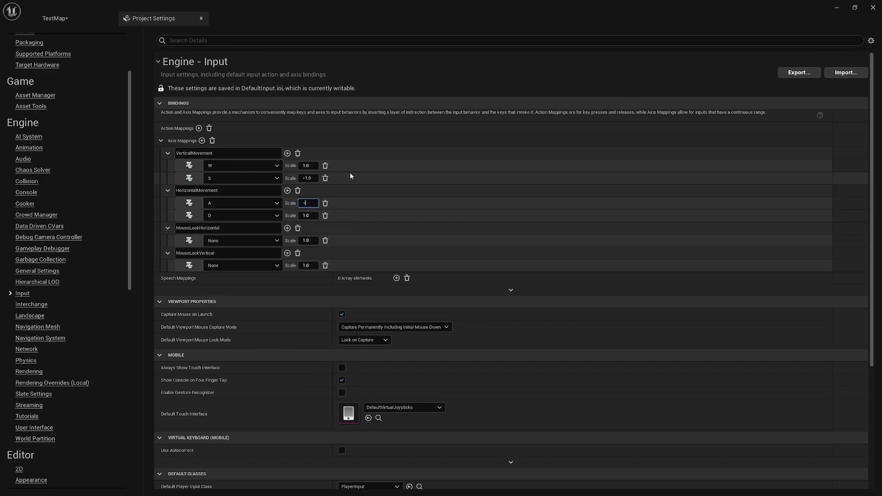
# Bind MouseLookHorizontal to Mouse X and MouseLookVertical to Mouse Y with scale -1, and close the project settings.
pyautogui.click(226, 241)
pyautogui.write('mouse x')
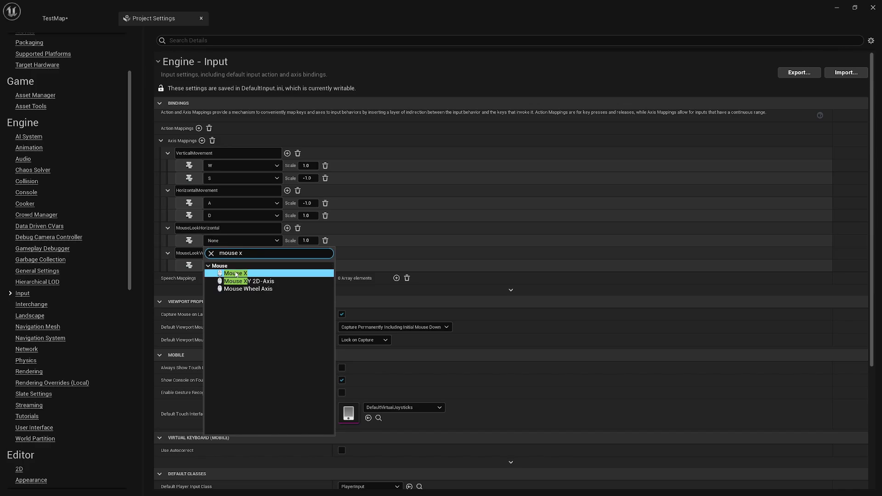
pyautogui.click(235, 273)
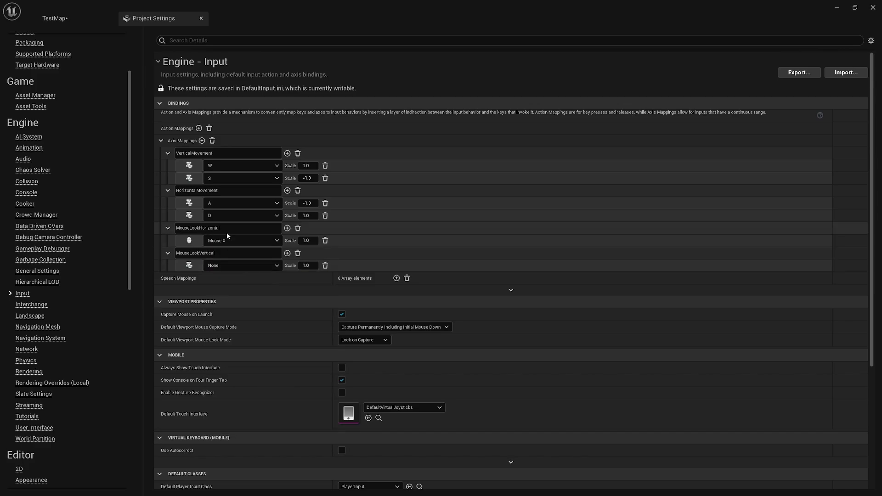
pyautogui.click(239, 265)
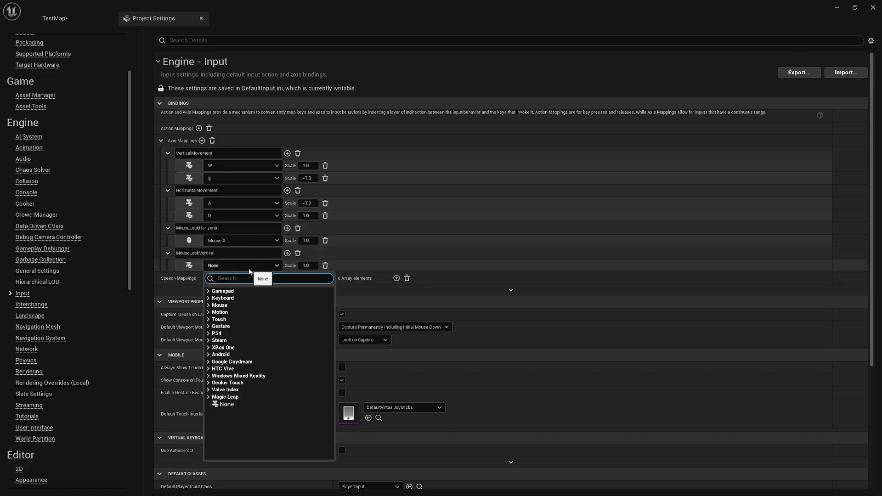
pyautogui.write('mouse y')
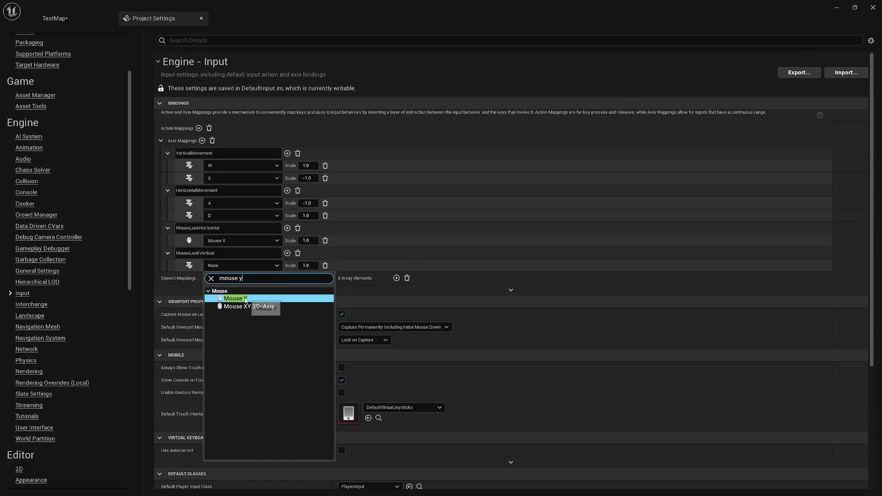
pyautogui.press('Return')
pyautogui.click(308, 266)
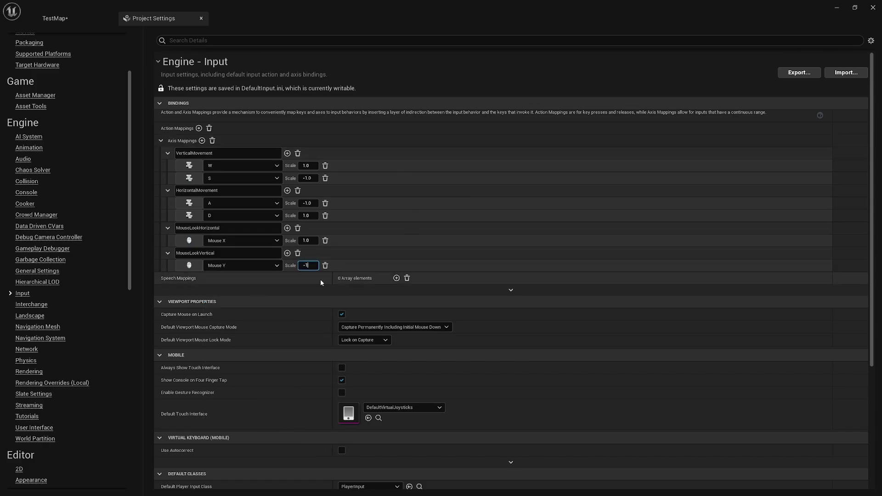
pyautogui.click(161, 18)
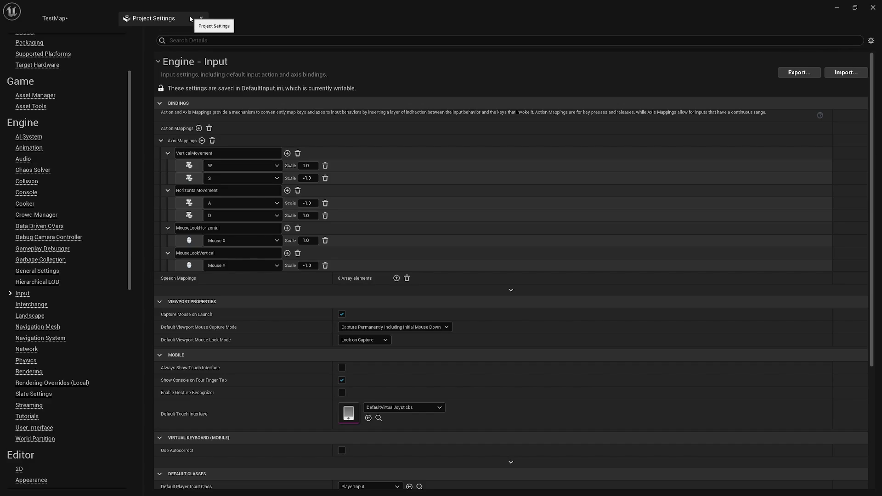
pyautogui.click(201, 19)
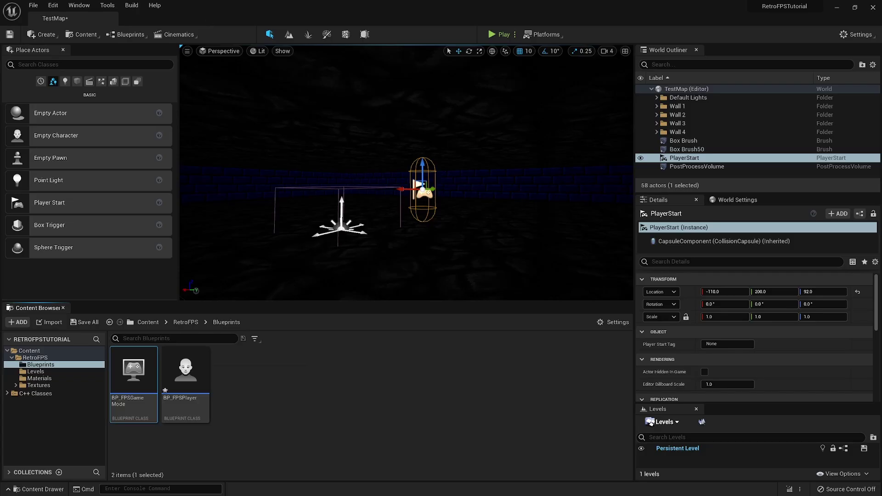
# Open the BP_FPSPlayer blueprint docked in the main window and delete the three default event nodes from its Event Graph.
pyautogui.doubleClick(190, 375)
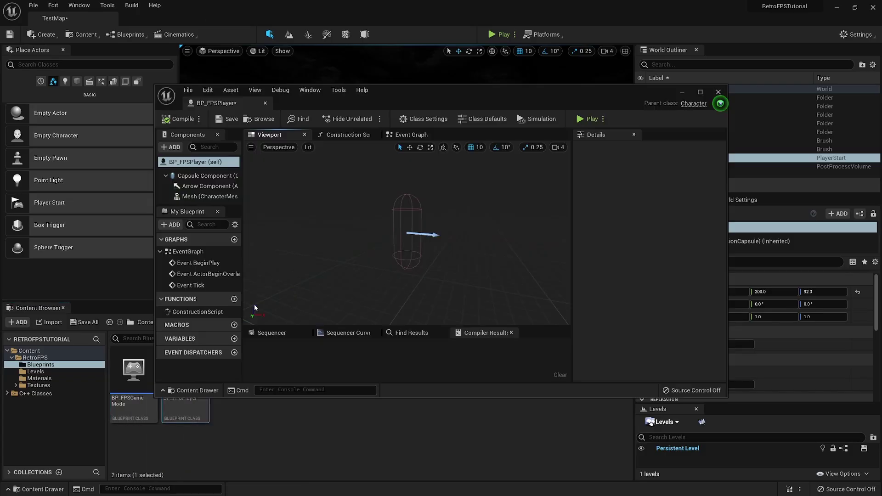
pyautogui.moveTo(234, 98); pyautogui.dragTo(238, 35)
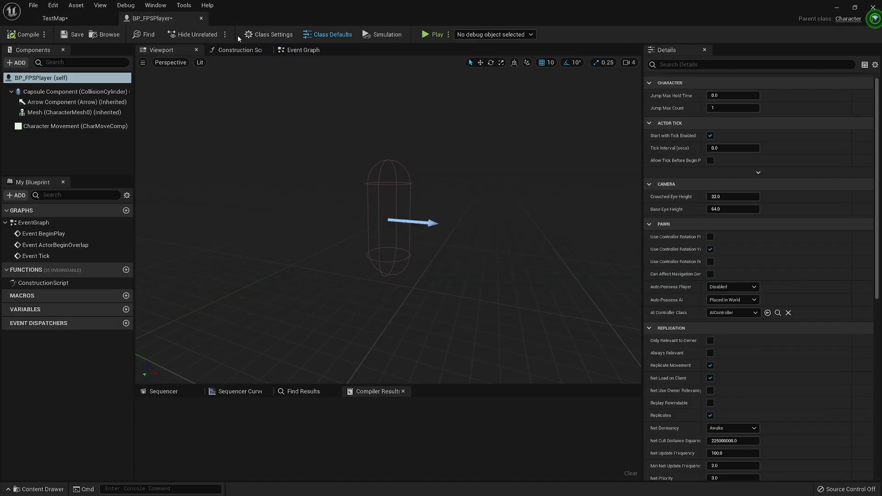
pyautogui.click(301, 50)
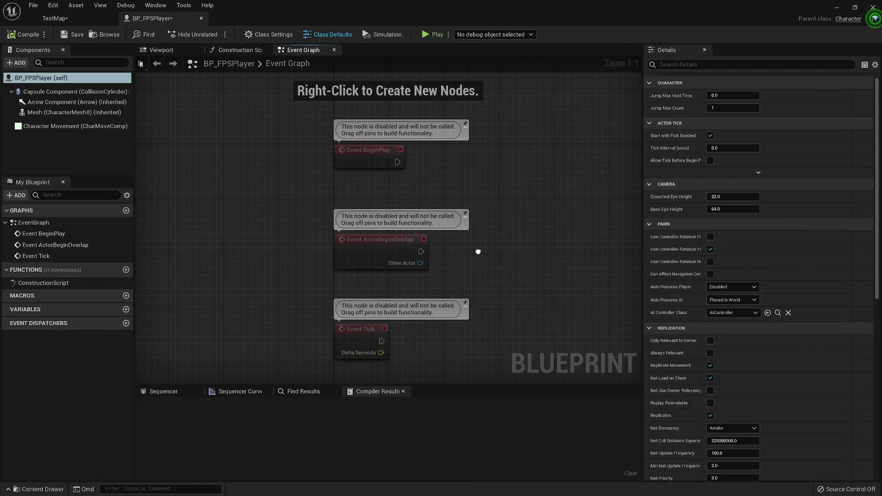
pyautogui.moveTo(320, 223); pyautogui.dragTo(272, 128)
pyautogui.press('Delete')
# Add the HorizontalMovement input axis event to the empty Event Graph.
pyautogui.rightClick(330, 161)
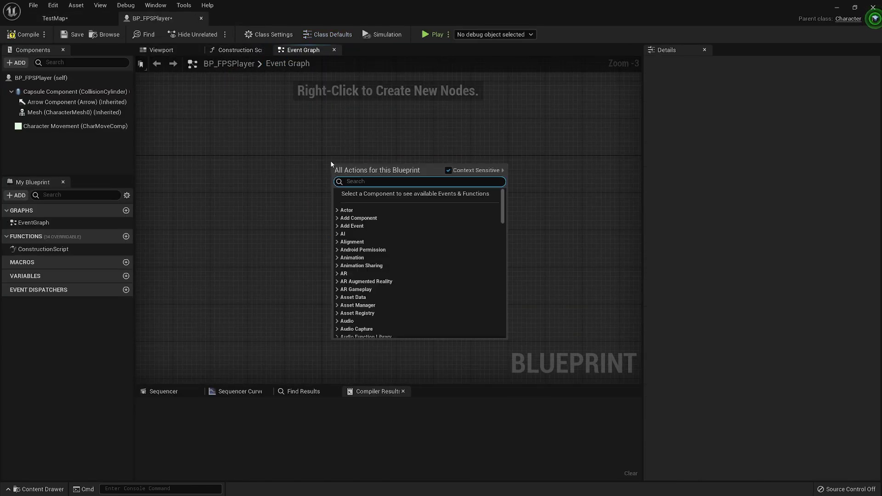
pyautogui.write('input')
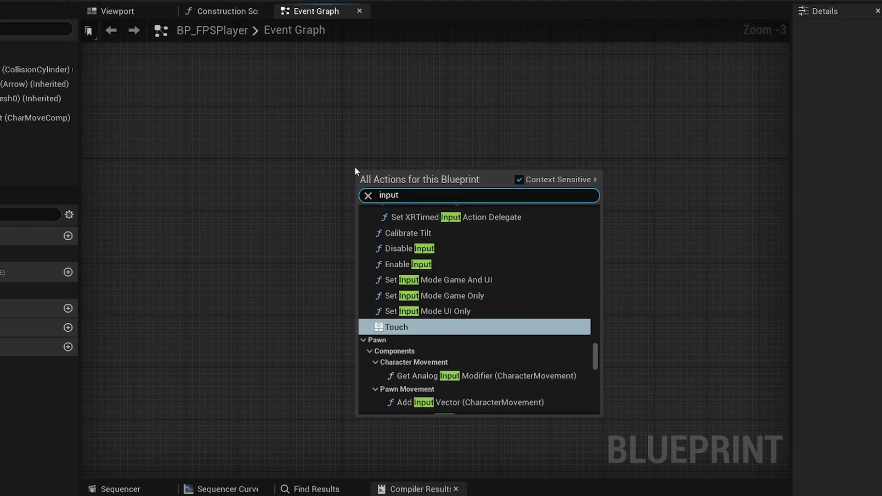
pyautogui.write('axis')
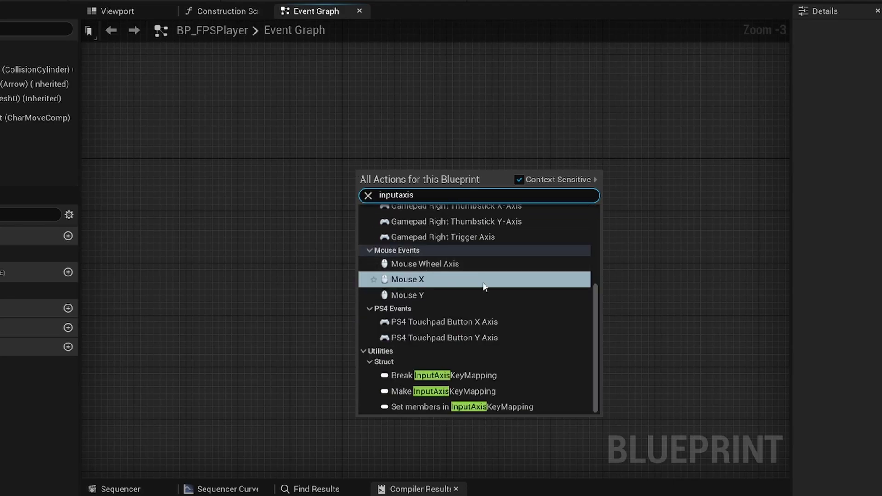
pyautogui.scroll(3, 509, 385)
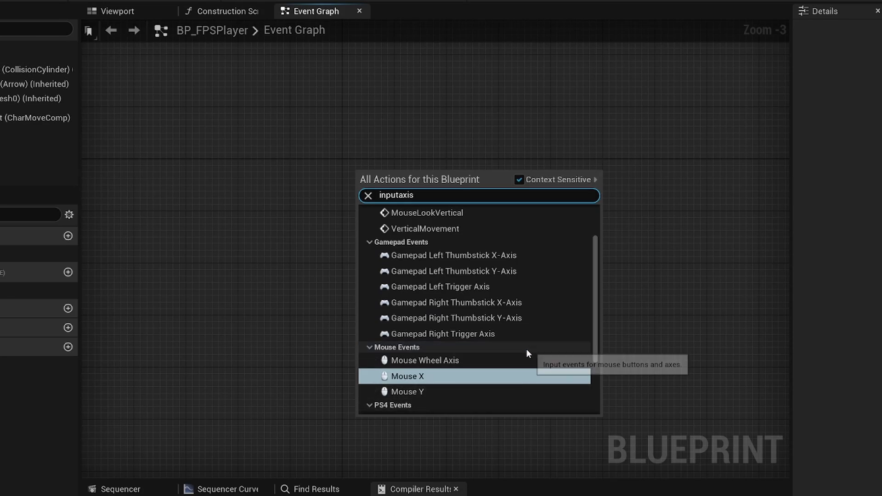
pyautogui.scroll(2, 527, 353)
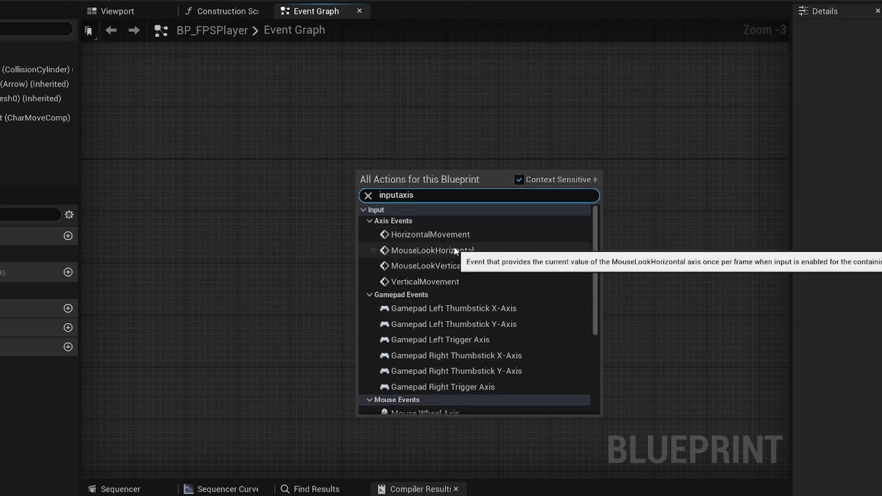
pyautogui.click(462, 236)
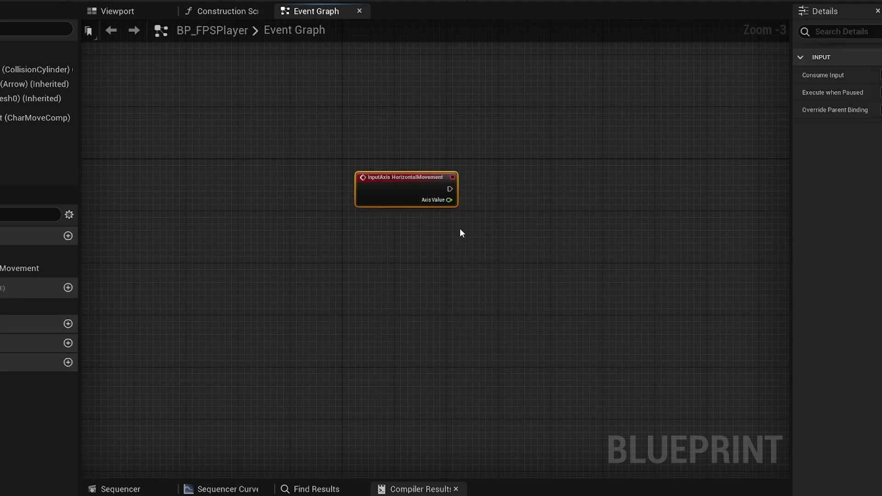
# Add the VerticalMovement input axis event and align it below the HorizontalMovement event.
pyautogui.rightClick(430, 281)
pyautogui.write('vert')
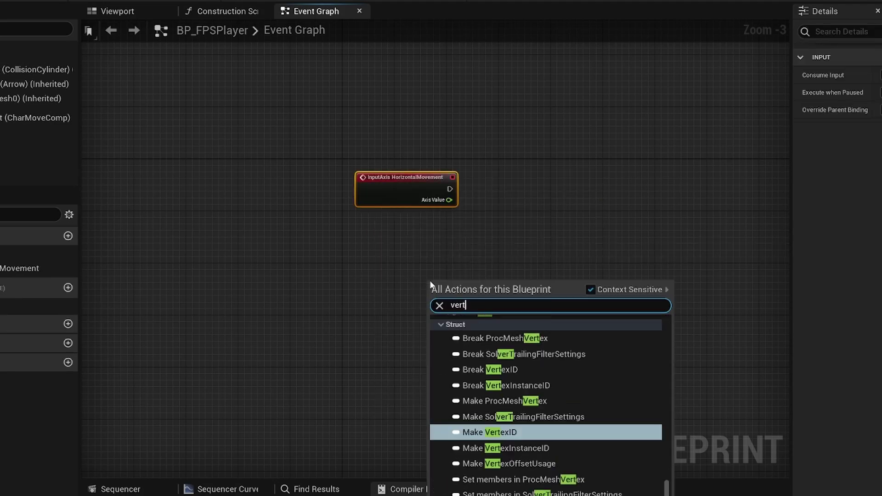
pyautogui.write('ical move')
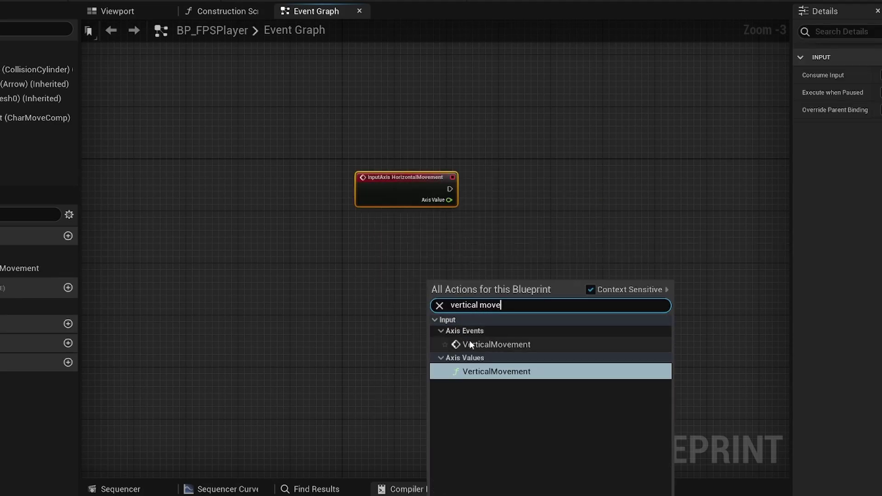
pyautogui.click(470, 345)
pyautogui.moveTo(483, 294); pyautogui.dragTo(410, 288)
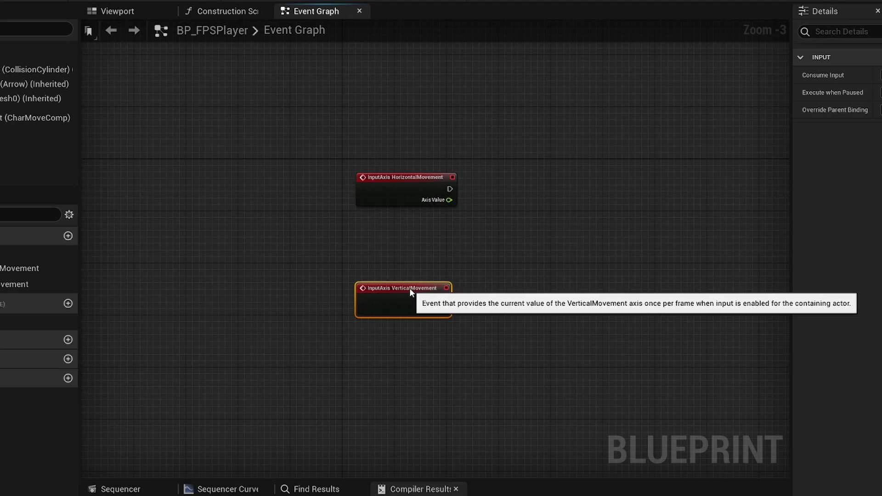
# Add an Add Movement Input node executed by the HorizontalMovement event and line it up beside the event.
pyautogui.moveTo(459, 237); pyautogui.dragTo(500, 259, button='right')
pyautogui.moveTo(491, 210); pyautogui.dragTo(539, 210)
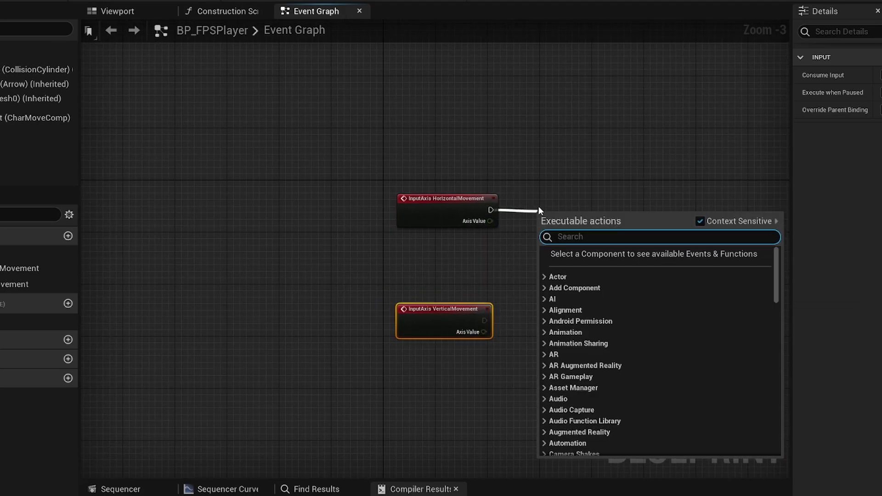
pyautogui.write('add movement inp')
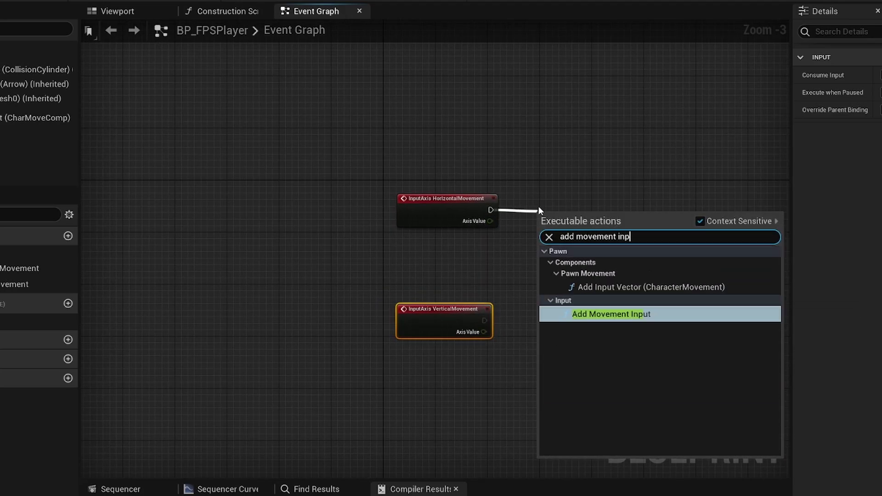
pyautogui.write('ut')
pyautogui.click(603, 314)
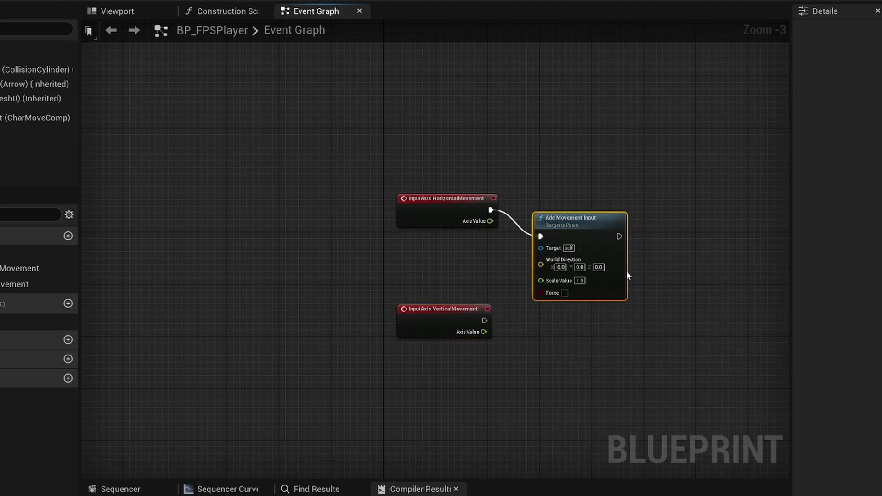
pyautogui.moveTo(626, 186); pyautogui.dragTo(651, 170, button='right')
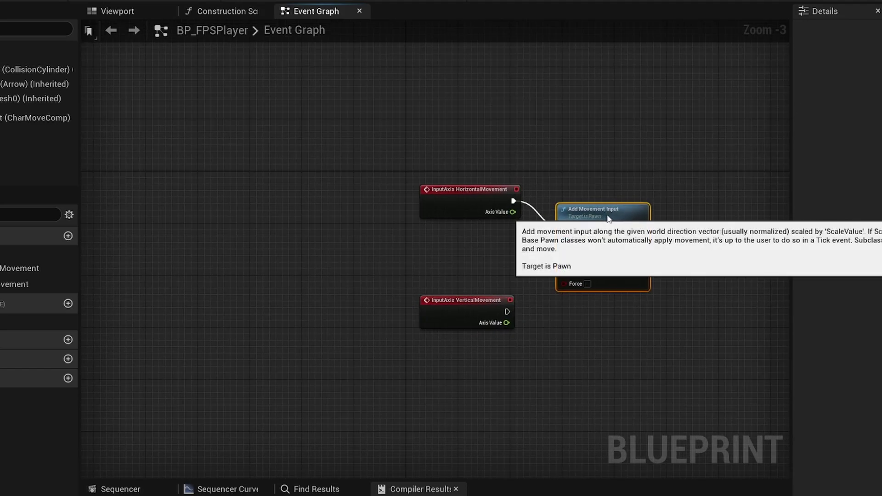
pyautogui.moveTo(609, 218); pyautogui.dragTo(616, 192)
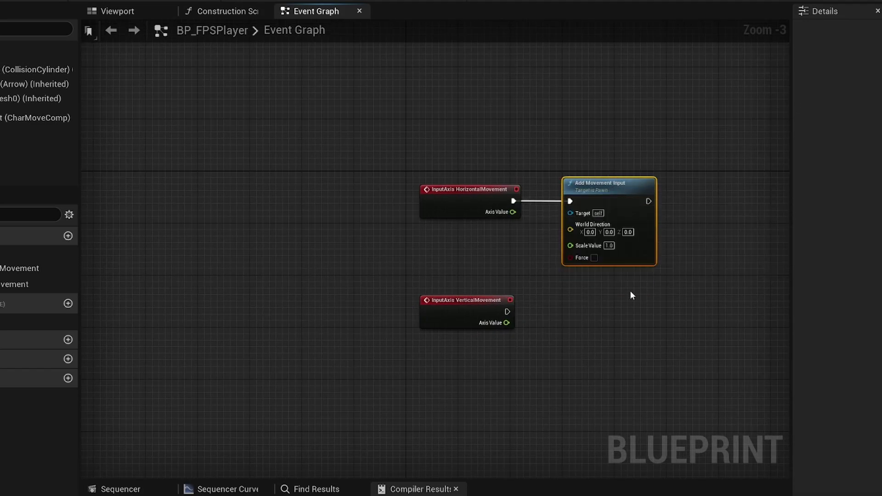
# Duplicate the Add Movement Input node and connect the copy to the VerticalMovement event's execution output.
pyautogui.hotkey('ctrl', 'c')
pyautogui.hotkey('ctrl', 'v')
pyautogui.moveTo(457, 280); pyautogui.dragTo(616, 368)
pyautogui.moveTo(608, 317); pyautogui.dragTo(608, 337)
pyautogui.click(567, 315)
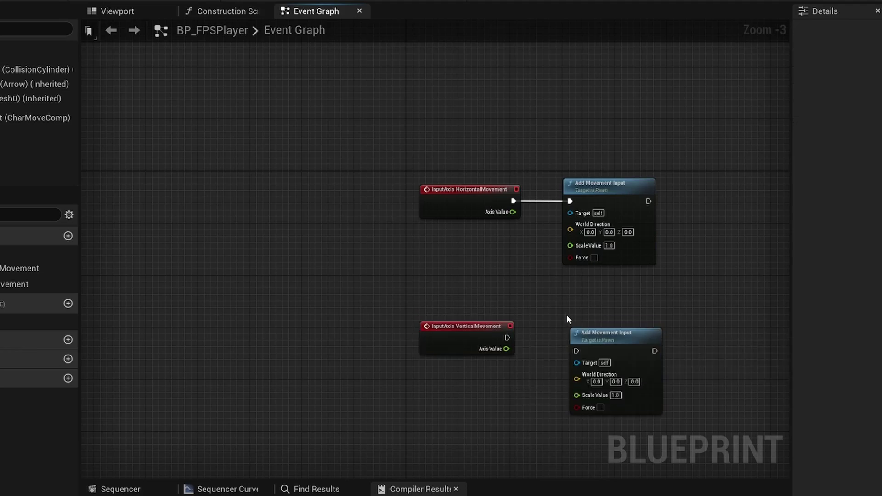
pyautogui.moveTo(475, 319); pyautogui.dragTo(475, 338)
pyautogui.moveTo(577, 351); pyautogui.dragTo(507, 352)
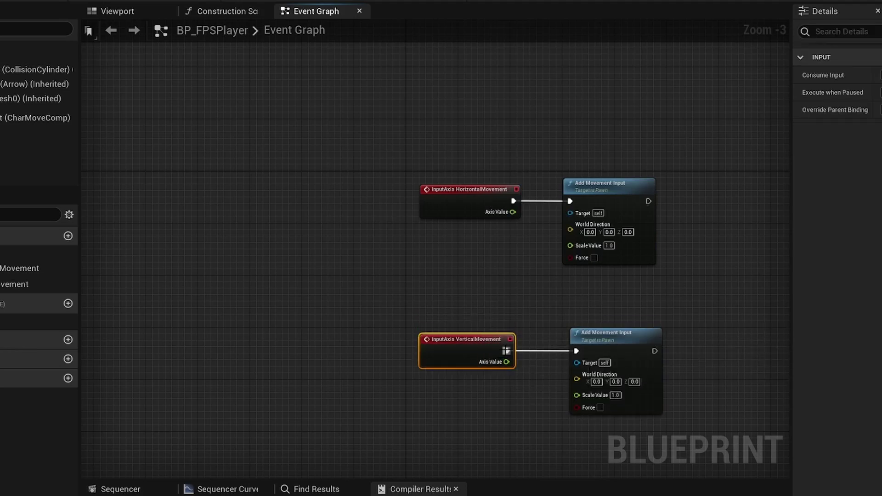
# Connect each movement event's Axis Value to the Scale Value of its Add Movement Input node.
pyautogui.moveTo(519, 315); pyautogui.dragTo(517, 280, button='right')
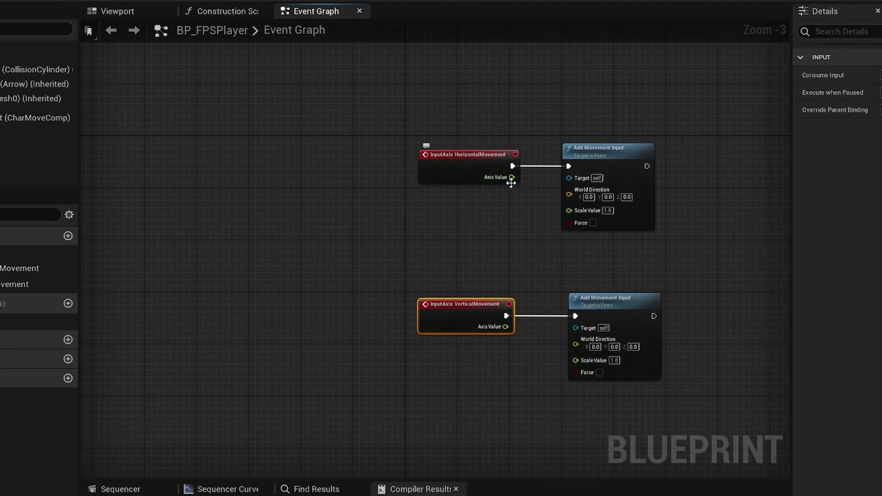
pyautogui.moveTo(511, 177); pyautogui.dragTo(569, 210)
pyautogui.moveTo(506, 327); pyautogui.dragTo(577, 360)
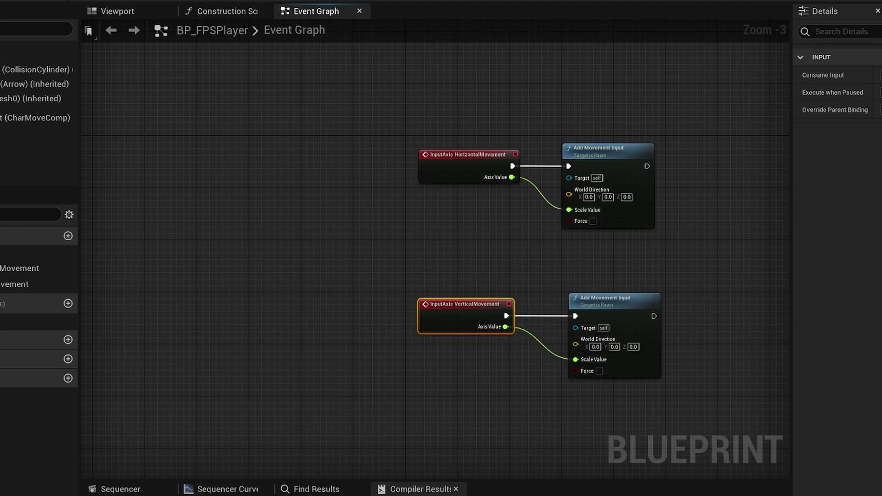
# Add a Get Control Rotation node before the movement events and split its return value into roll, pitch and yaw.
pyautogui.moveTo(688, 266); pyautogui.dragTo(737, 256, button='right')
pyautogui.moveTo(601, 275); pyautogui.dragTo(658, 275, button='right')
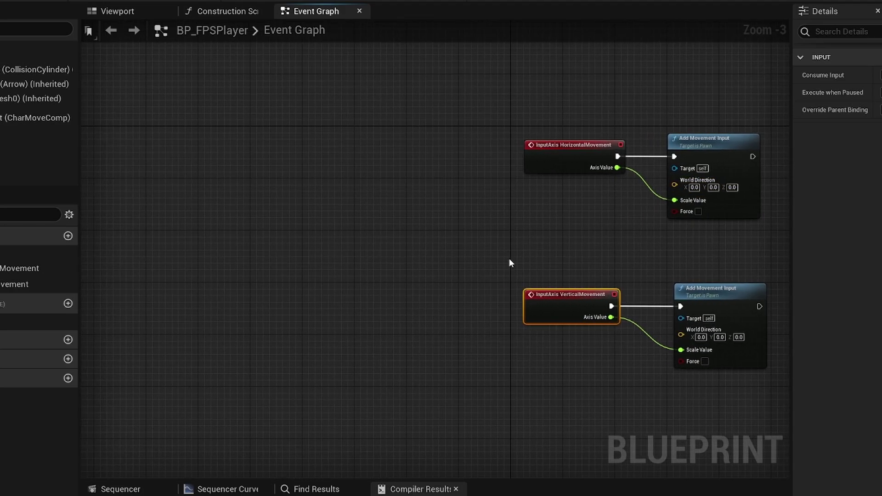
pyautogui.rightClick(379, 258)
pyautogui.write('get control rotat')
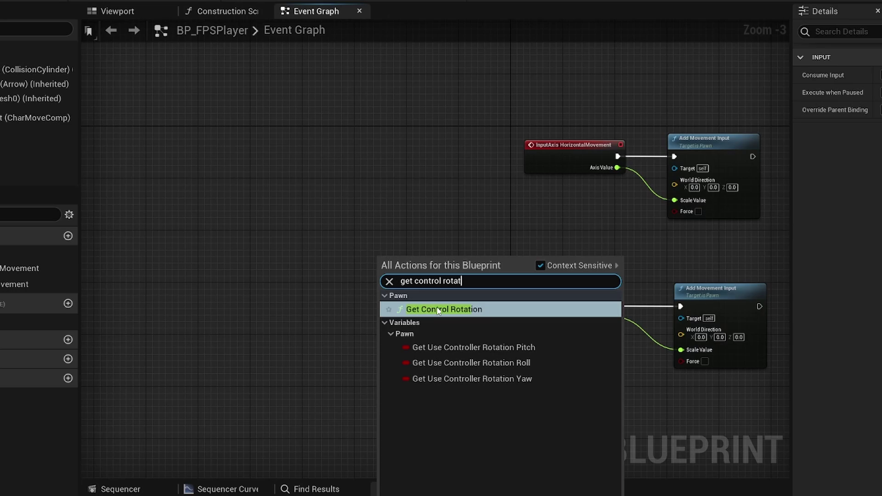
pyautogui.press('Return')
pyautogui.moveTo(423, 256); pyautogui.dragTo(354, 220)
pyautogui.rightClick(408, 235)
pyautogui.click(430, 271)
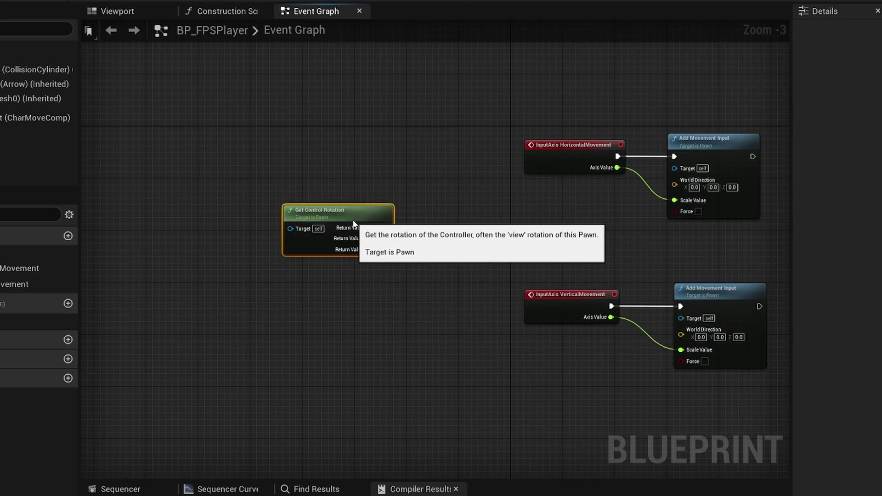
# Add a Make Rotator node and connect its Z (Yaw) input to the control rotation's yaw output.
pyautogui.rightClick(426, 212)
pyautogui.write('make rot')
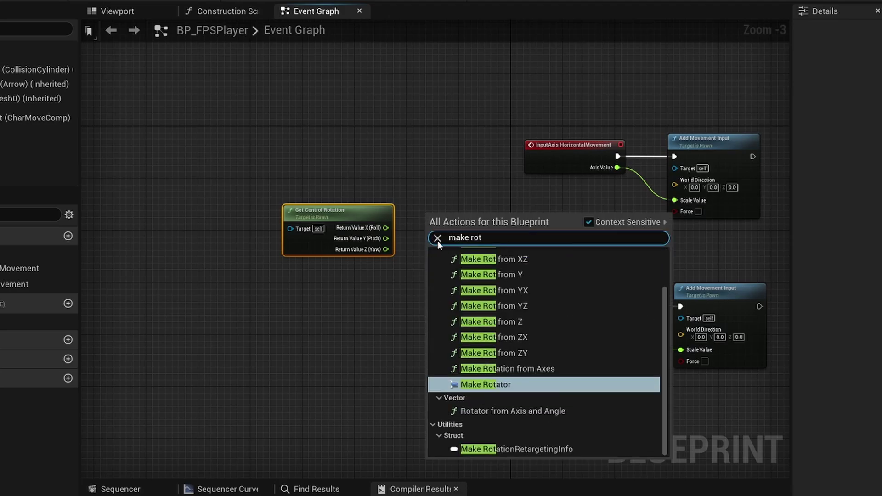
pyautogui.click(477, 384)
pyautogui.moveTo(433, 253); pyautogui.dragTo(386, 249)
# Shift both rotation nodes away from the movement events and add a Get Right Vector node fed by the Make Rotator's return value.
pyautogui.moveTo(448, 223); pyautogui.dragTo(494, 202)
pyautogui.keyDown('ctrl'); pyautogui.click(337, 211); pyautogui.keyUp('ctrl')
pyautogui.click(525, 239)
pyautogui.write('get right v')
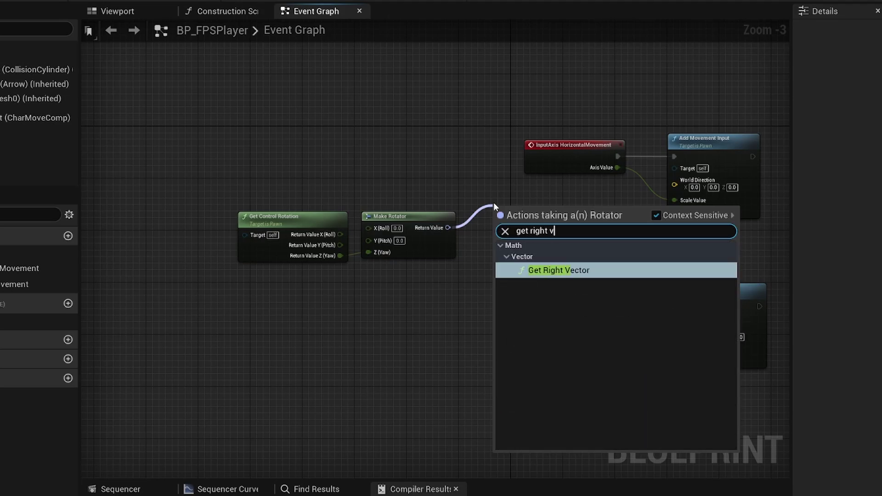
pyautogui.press('Return')
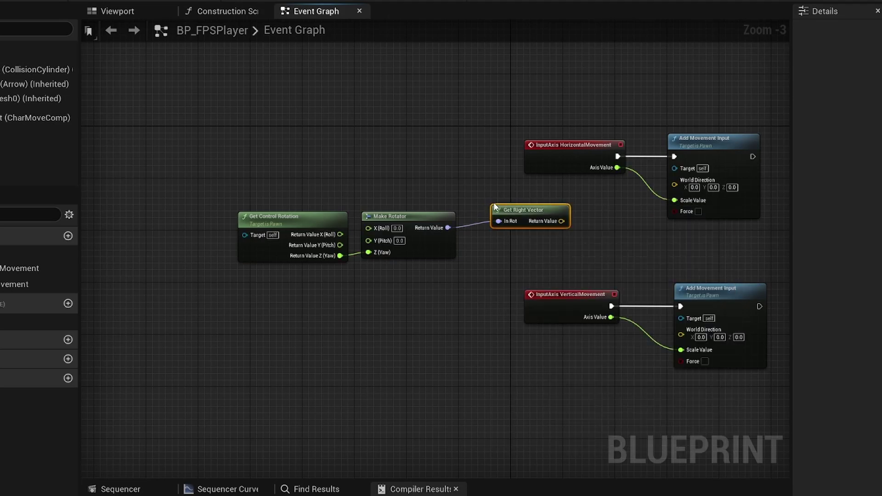
# Add a Get Forward Vector node fed by the Make Rotator's return value and place it just below Get Right Vector.
pyautogui.moveTo(448, 228); pyautogui.dragTo(503, 264)
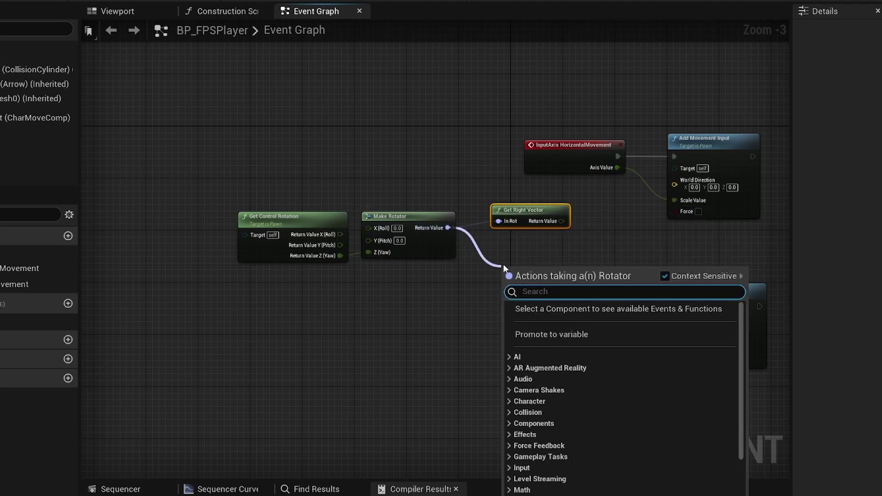
pyautogui.write('get forward')
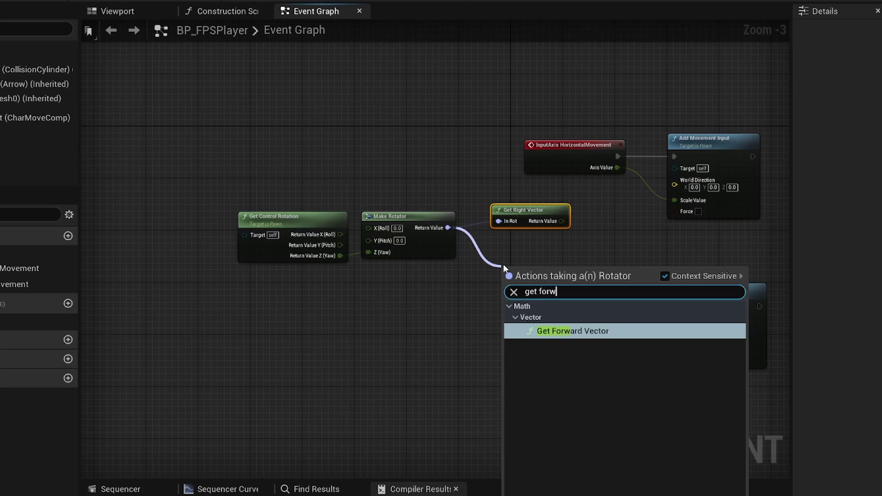
pyautogui.press('Return')
pyautogui.moveTo(557, 265); pyautogui.dragTo(544, 252)
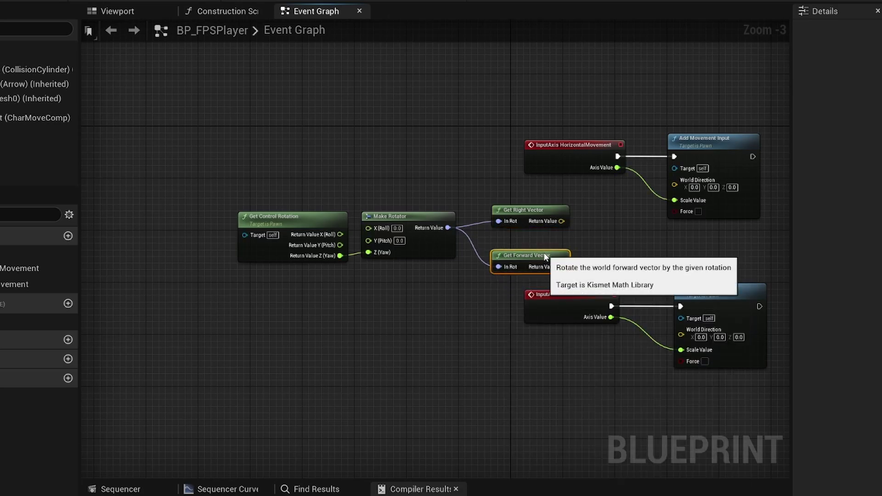
# Connect the right vector to the horizontal and the forward vector to the vertical movement's World Direction, and shift the rotation nodes closer to the events.
pyautogui.moveTo(562, 221); pyautogui.dragTo(677, 185)
pyautogui.moveTo(682, 334); pyautogui.dragTo(562, 267)
pyautogui.moveTo(237, 204); pyautogui.dragTo(539, 270)
pyautogui.moveTo(516, 215); pyautogui.dragTo(568, 208)
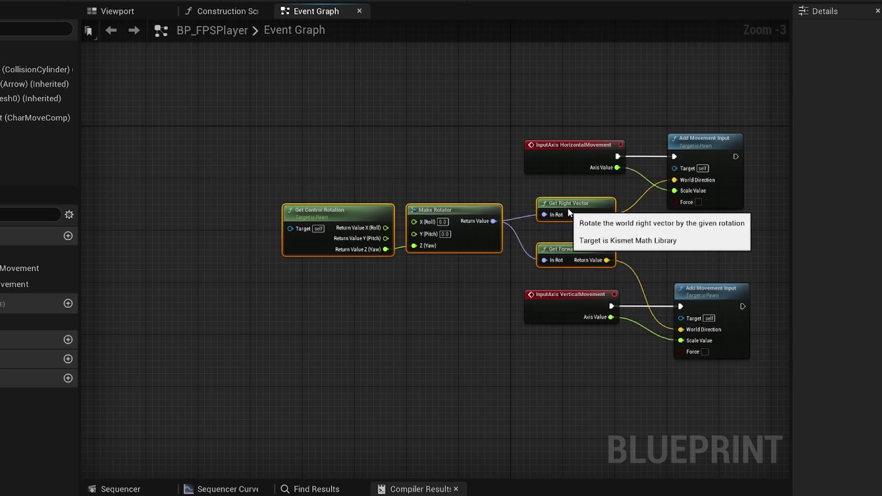
# Enclose all movement nodes in a comment box titled "Movement" and colour it black.
pyautogui.moveTo(473, 118); pyautogui.dragTo(410, 148, button='right')
pyautogui.moveTo(276, 131); pyautogui.dragTo(721, 377)
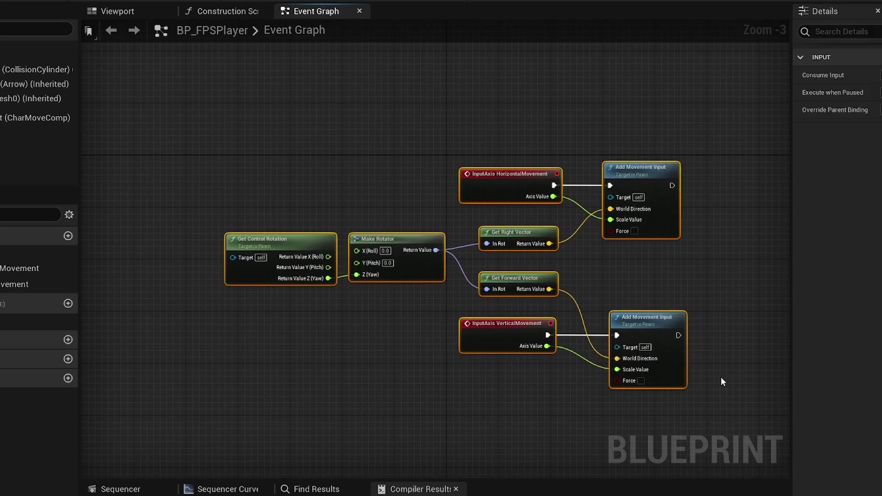
pyautogui.write('cMovement')
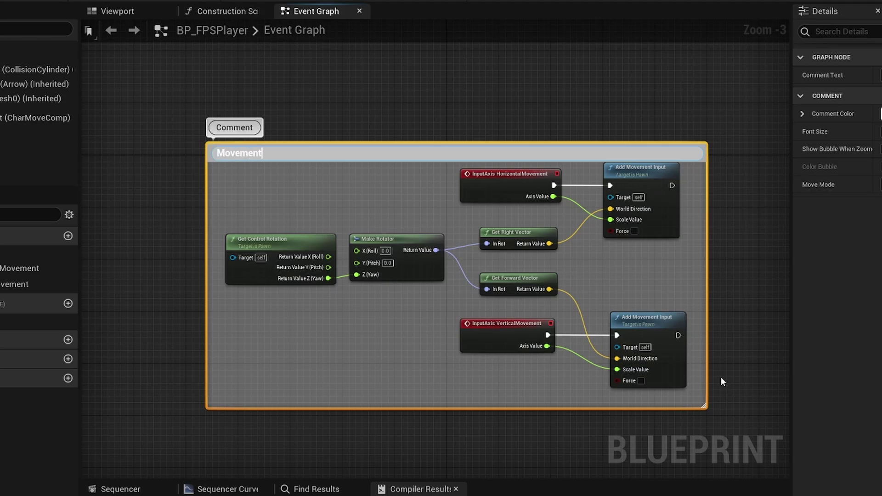
pyautogui.press('Return')
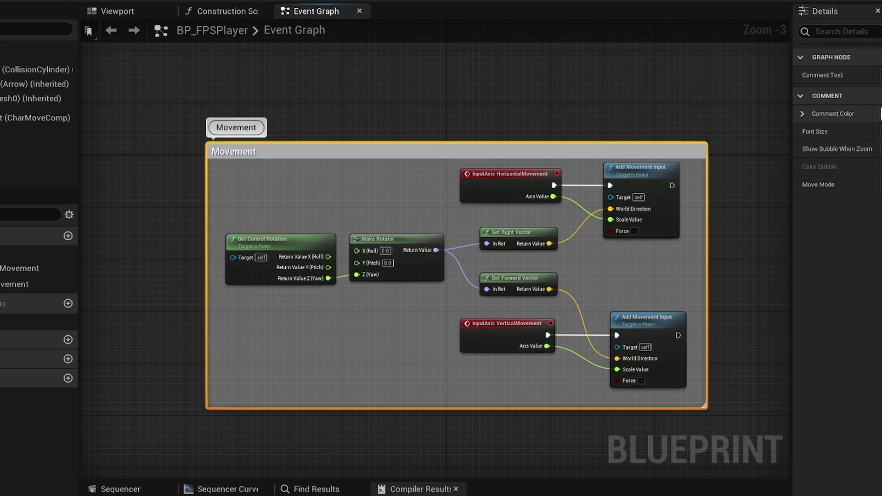
pyautogui.click(881, 114)
pyautogui.moveTo(878, 190); pyautogui.dragTo(878, 284)
pyautogui.click(868, 435)
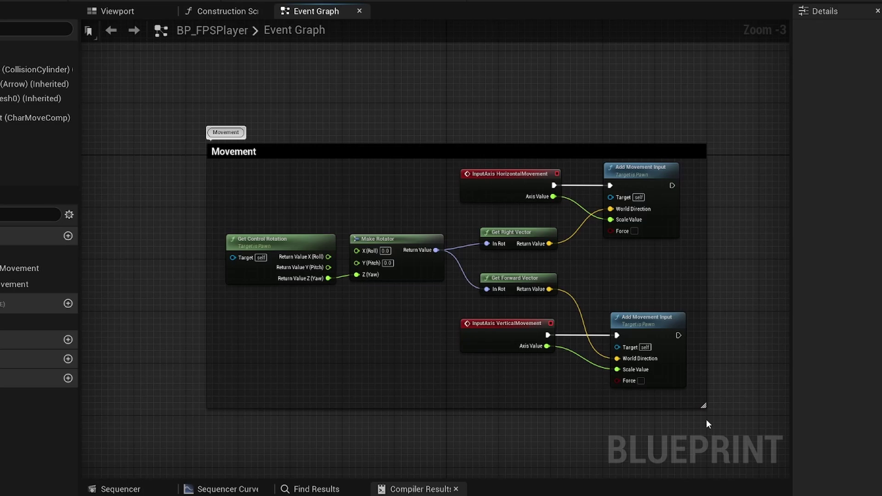
# Add the MouseLookHorizontal and MouseLookVertical axis events below the Movement comment, one above the other.
pyautogui.moveTo(707, 419); pyautogui.dragTo(696, 414, button='right')
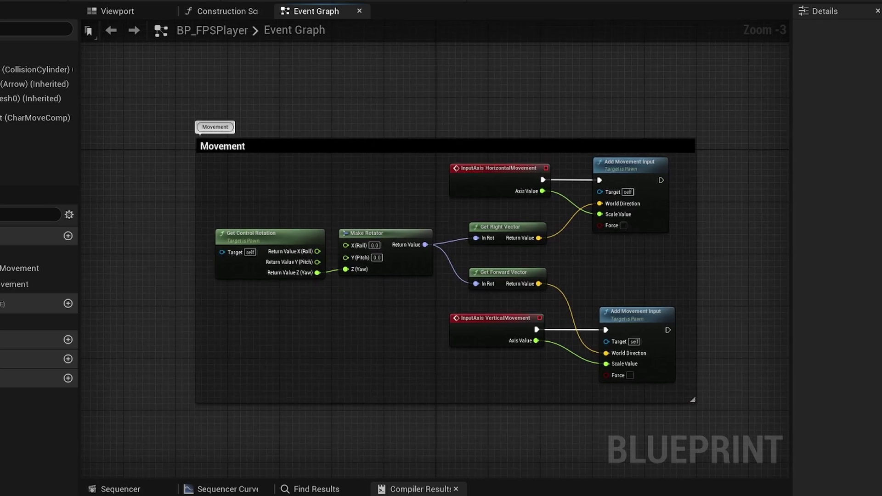
pyautogui.moveTo(699, 279); pyautogui.dragTo(788, 83, button='right')
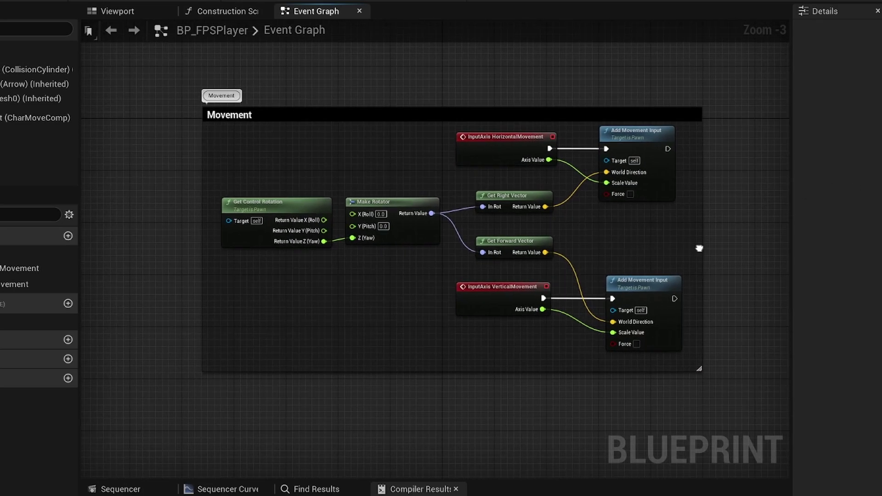
pyautogui.rightClick(456, 324)
pyautogui.write('mouse look')
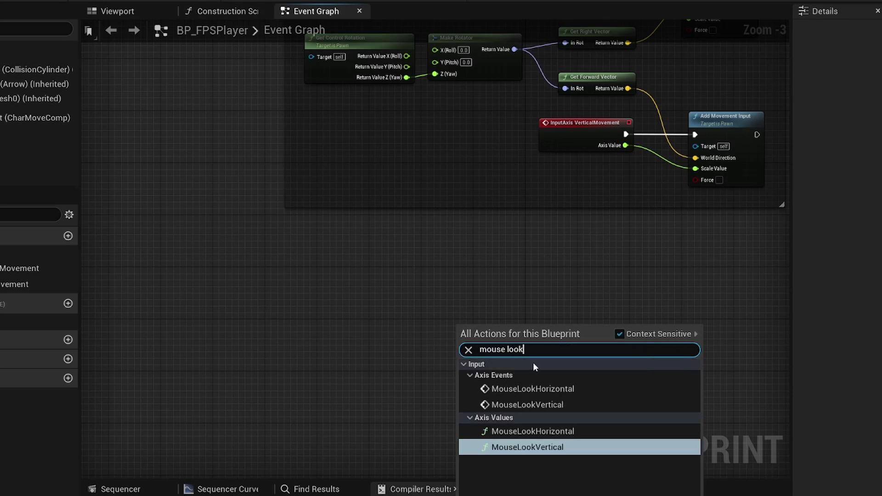
pyautogui.click(506, 389)
pyautogui.rightClick(465, 407)
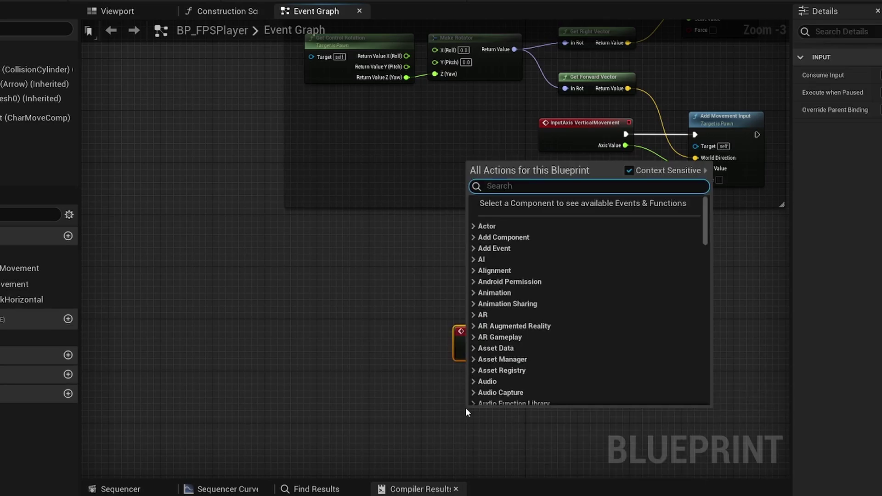
pyautogui.write('mouse look v')
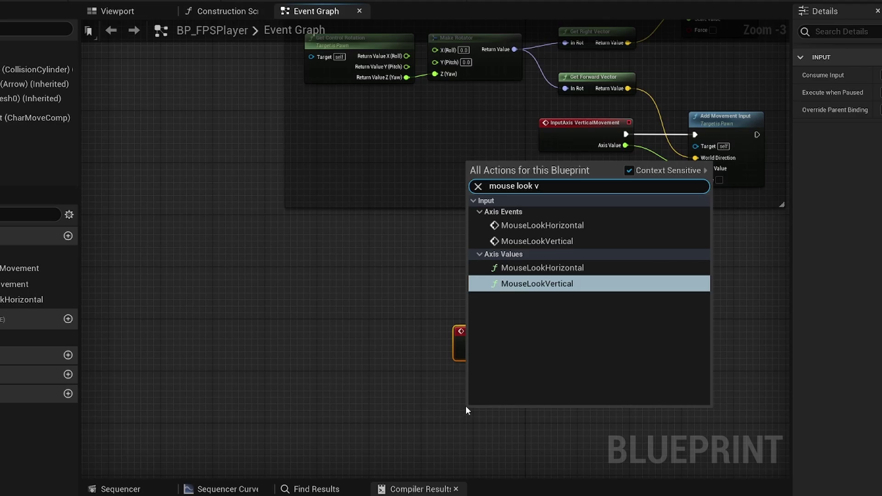
pyautogui.click(544, 242)
pyautogui.moveTo(404, 296); pyautogui.dragTo(522, 449)
pyautogui.moveTo(493, 413); pyautogui.dragTo(362, 361)
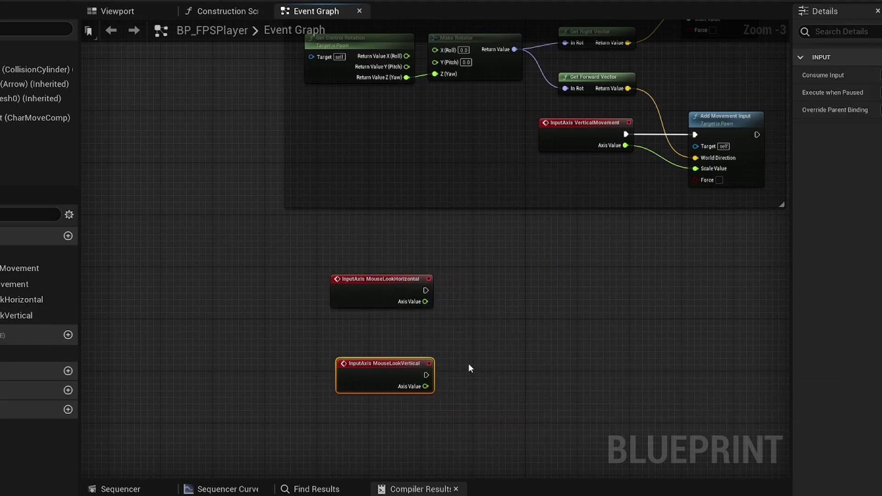
pyautogui.click(536, 407)
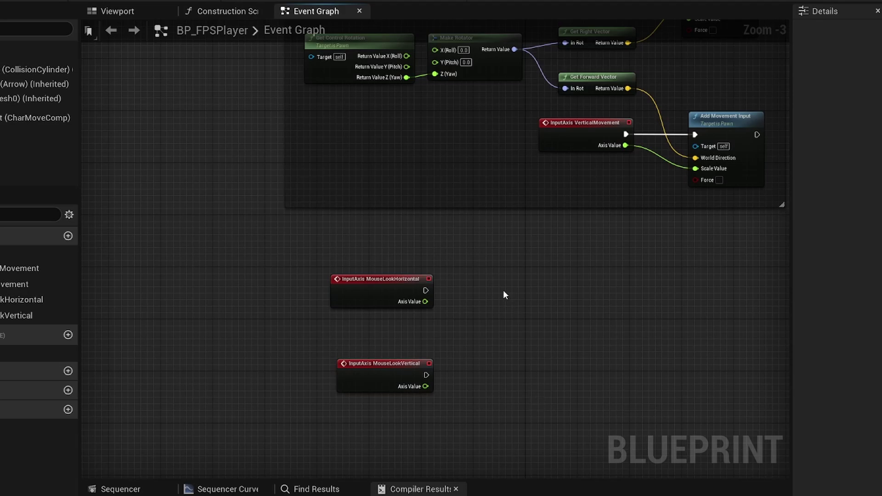
# Add an Add Controller Yaw Input node and wire the MouseLookHorizontal event's execution and Axis Value into it, aligned beside the event.
pyautogui.rightClick(463, 282)
pyautogui.write('add')
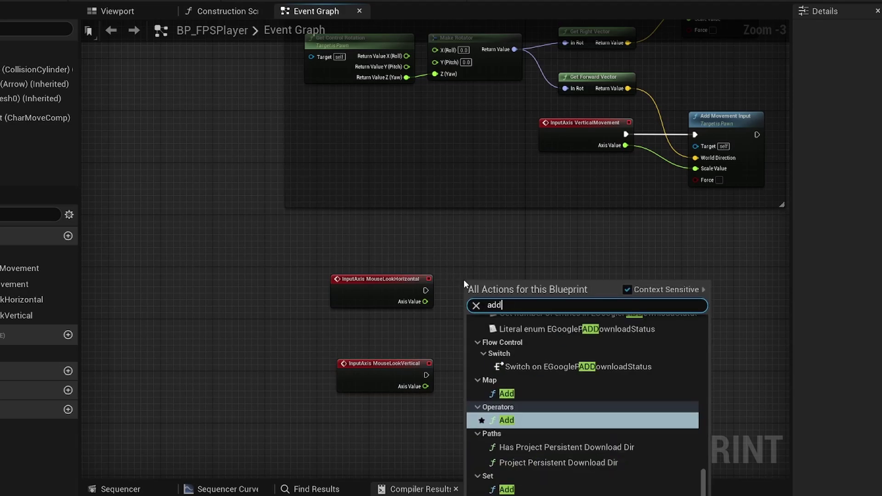
pyautogui.write(' controller yaw')
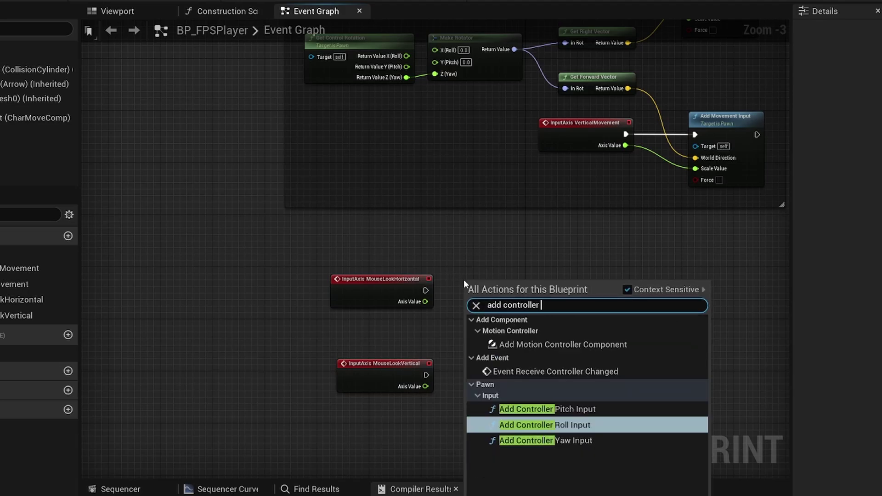
pyautogui.click(542, 345)
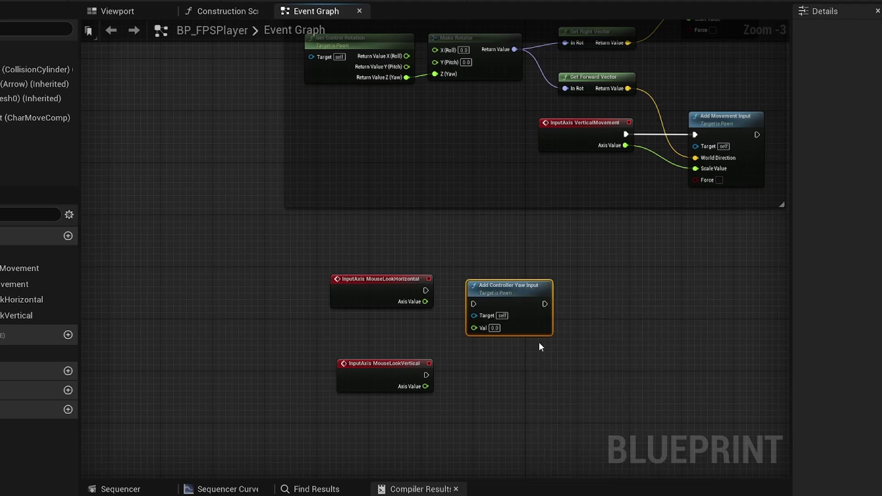
pyautogui.moveTo(474, 304); pyautogui.dragTo(474, 328)
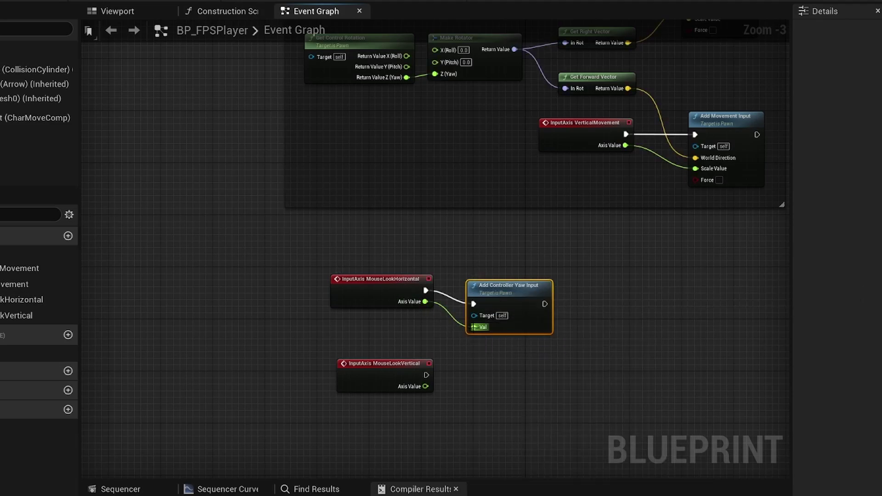
pyautogui.moveTo(489, 290); pyautogui.dragTo(477, 277)
# Add an Add Controller Pitch Input node and wire the MouseLookVertical event's execution and Axis Value into it.
pyautogui.click(432, 368)
pyautogui.rightClick(484, 370)
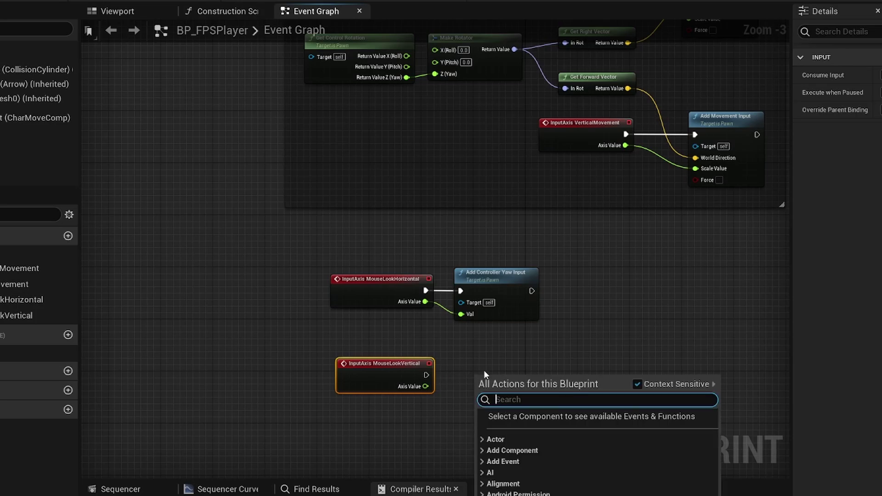
pyautogui.write('add c')
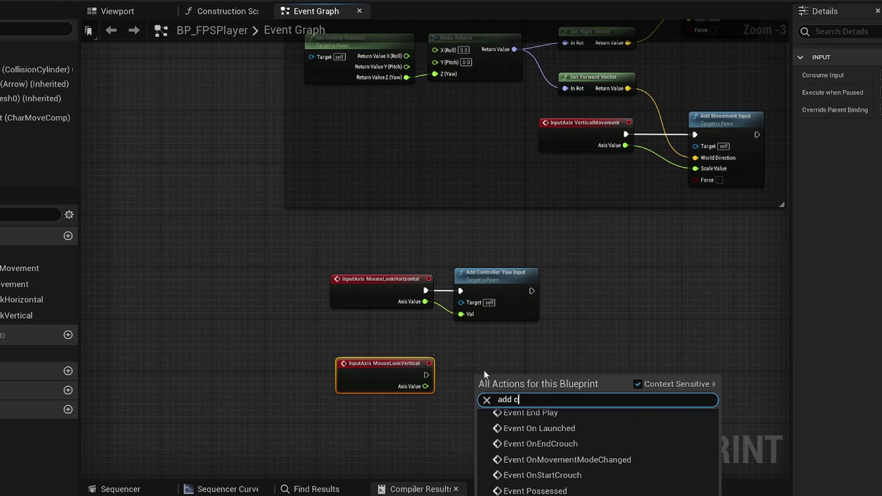
pyautogui.write('ontroller pit')
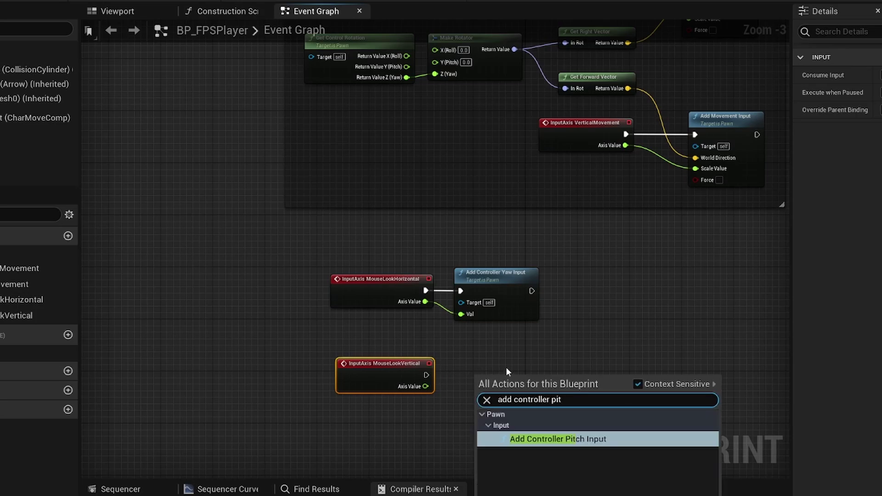
pyautogui.click(569, 447)
pyautogui.moveTo(480, 384); pyautogui.dragTo(426, 375)
pyautogui.moveTo(426, 387); pyautogui.dragTo(481, 401)
# Enclose the mouse-look nodes in a comment box titled "Mouse Look" and colour it black.
pyautogui.moveTo(602, 422); pyautogui.dragTo(299, 272)
pyautogui.write('c')
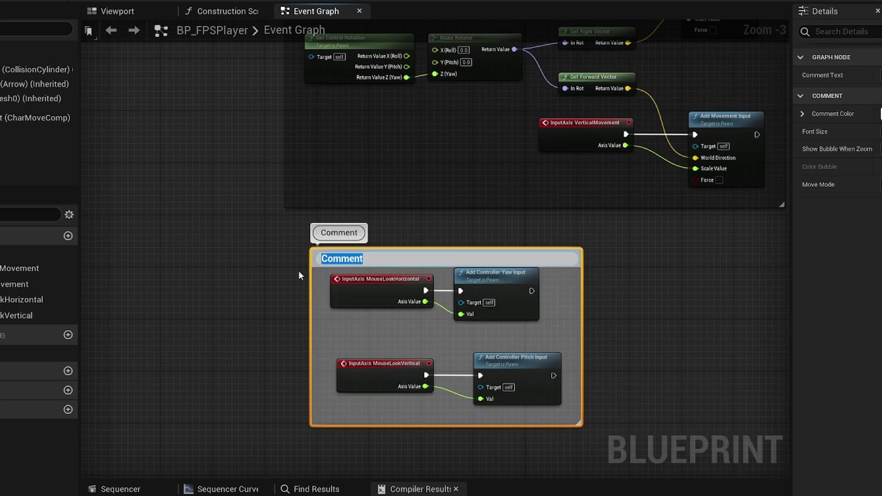
pyautogui.write('Mouse Look')
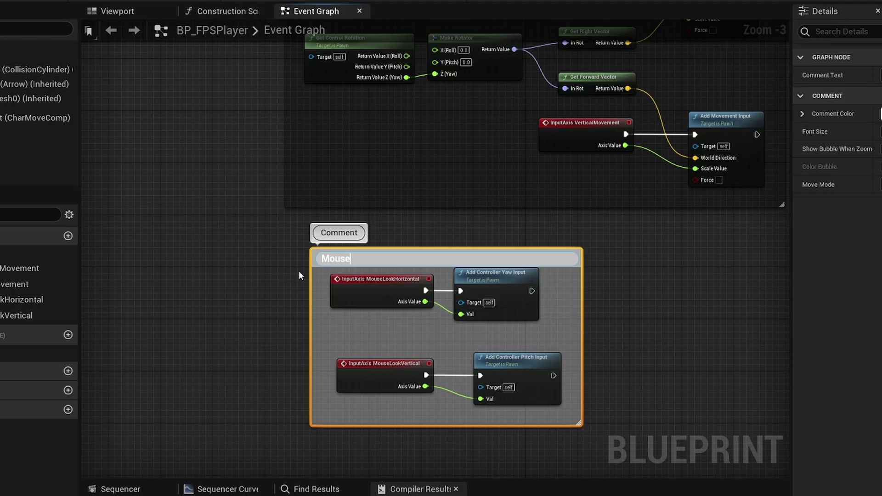
pyautogui.press('Return')
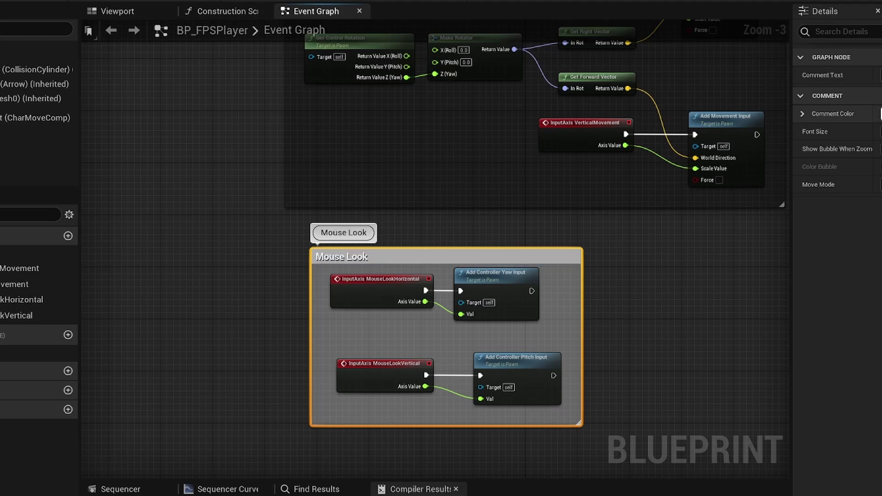
pyautogui.click(879, 114)
pyautogui.moveTo(876, 167); pyautogui.dragTo(876, 282)
pyautogui.click(876, 432)
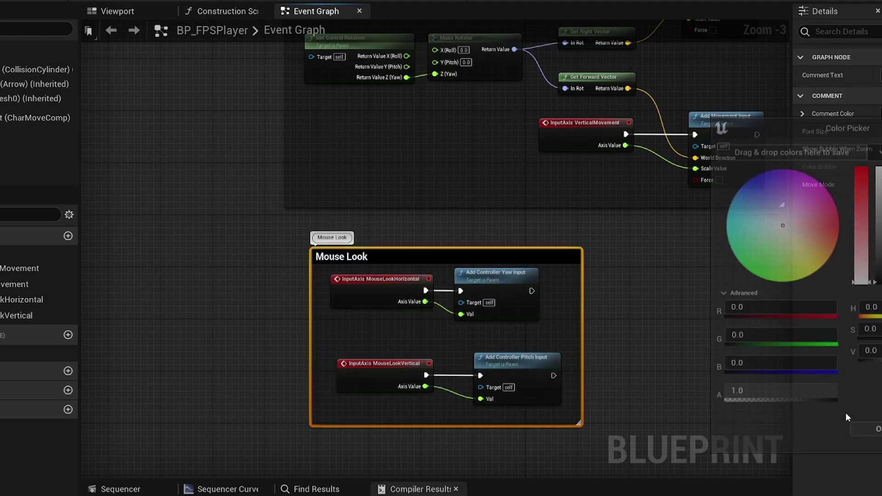
# Align the pitch input node under the yaw input node and move the Mouse Look comment flush with the Movement comment's left edge.
pyautogui.click(522, 355)
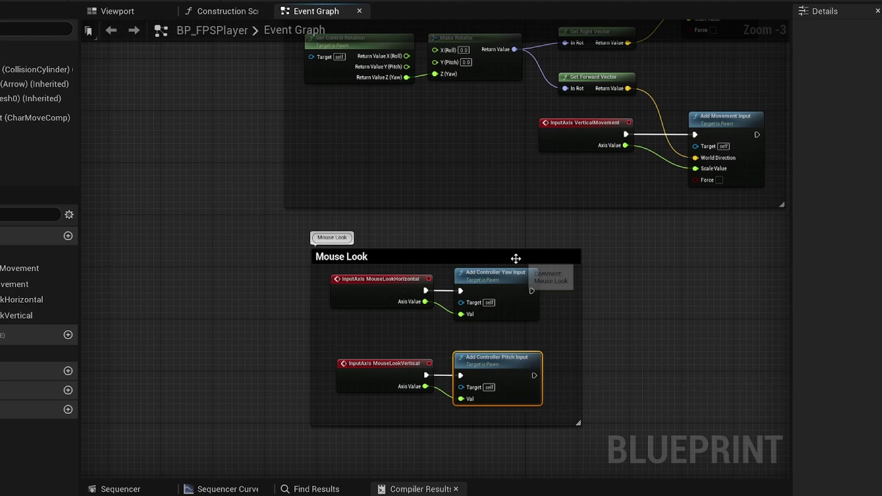
pyautogui.moveTo(514, 256); pyautogui.dragTo(487, 249)
pyautogui.click(603, 256)
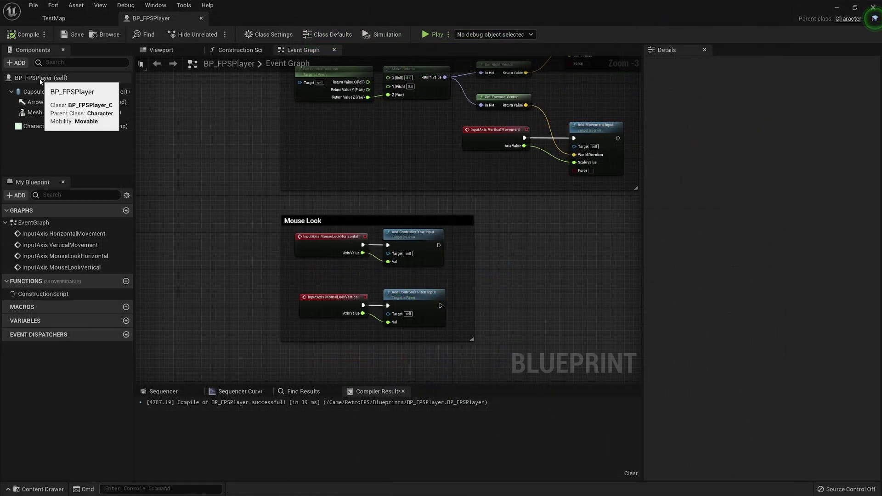
# Add a Camera component under the player's Capsule Component, keeping its default name.
pyautogui.click(160, 50)
pyautogui.click(37, 91)
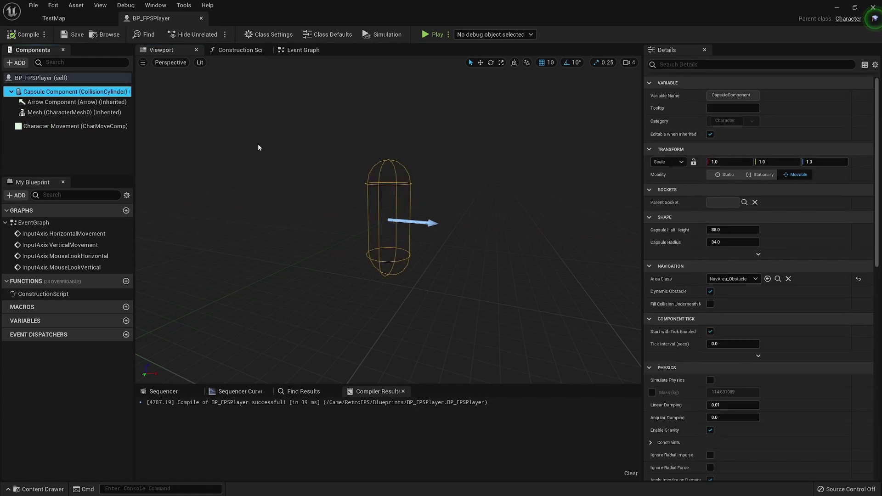
pyautogui.click(23, 65)
pyautogui.write('cam')
pyautogui.press('Return')
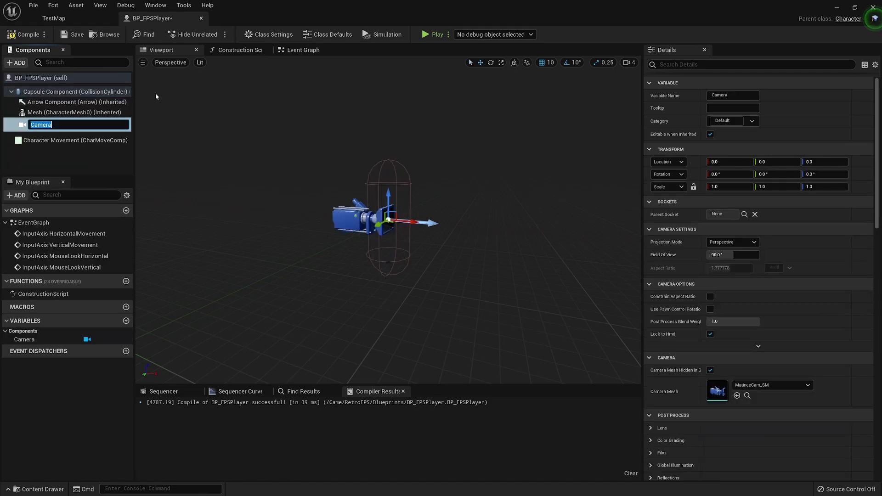
pyautogui.click(90, 163)
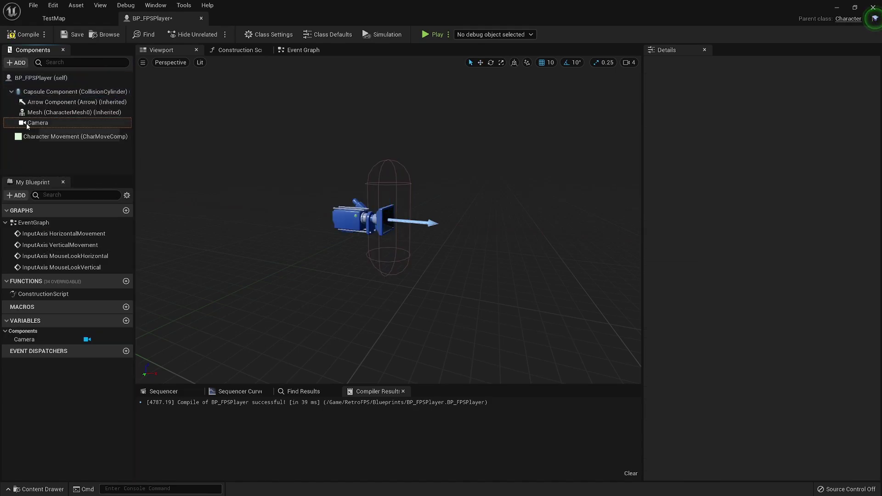
# Set the Camera's Z location to 40 and check its placement in the capsule.
pyautogui.click(28, 123)
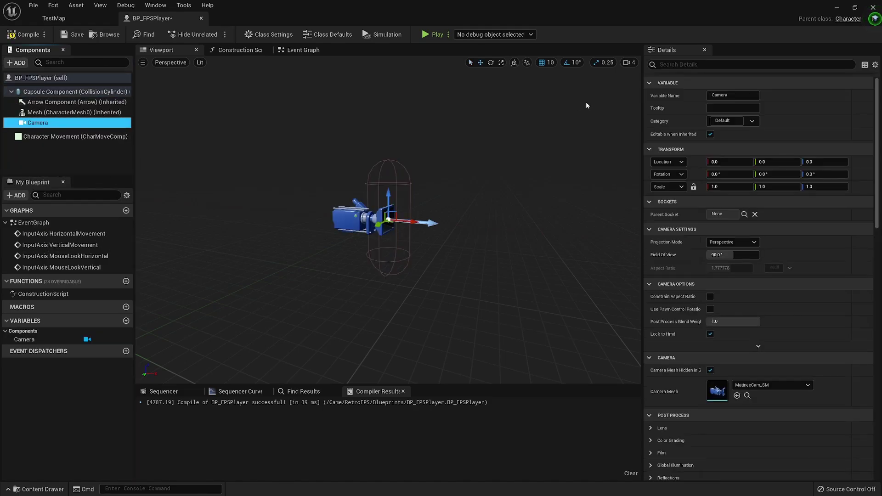
pyautogui.click(825, 161)
pyautogui.press('Return')
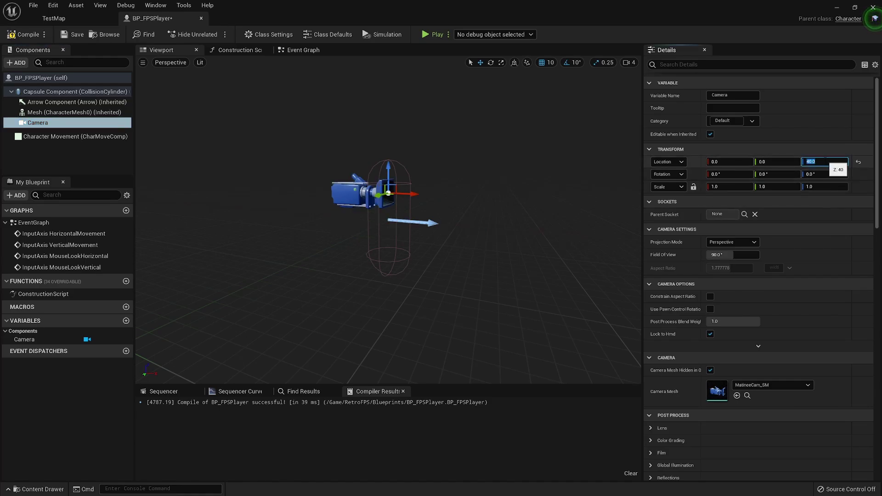
pyautogui.moveTo(506, 275); pyautogui.dragTo(487, 244)
pyautogui.moveTo(187, 169)
pyautogui.mouseDown()
pyautogui.moveTo(202, 182)
pyautogui.moveTo(188, 169)
pyautogui.mouseUp()
# Change the Max Walk Speed of the player's Character Movement component, then compile and save the blueprint.
pyautogui.click(76, 138)
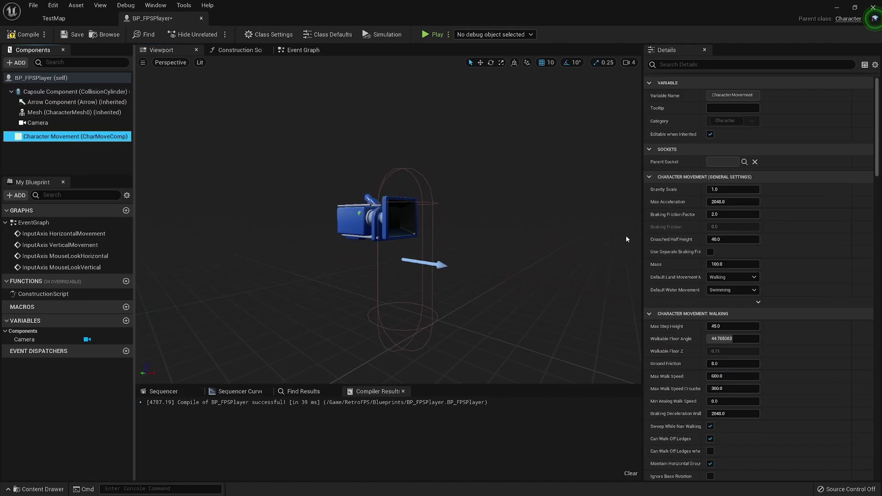
pyautogui.scroll(-2, 686, 248)
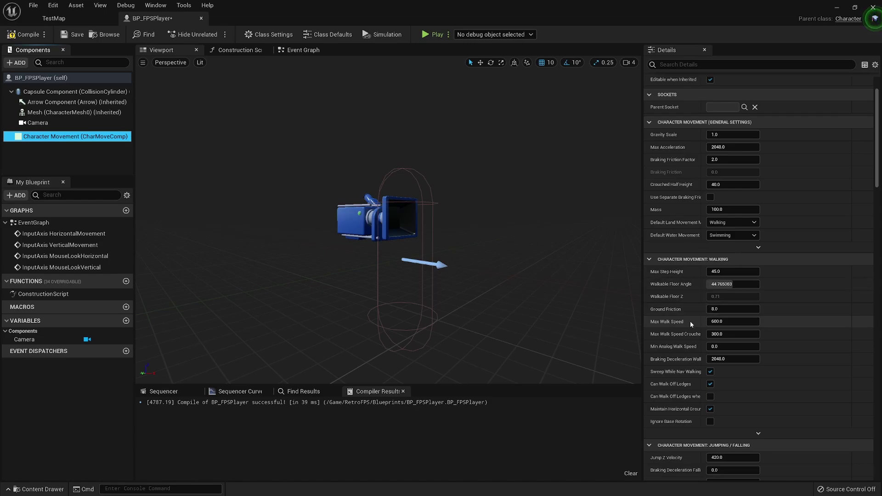
pyautogui.click(724, 321)
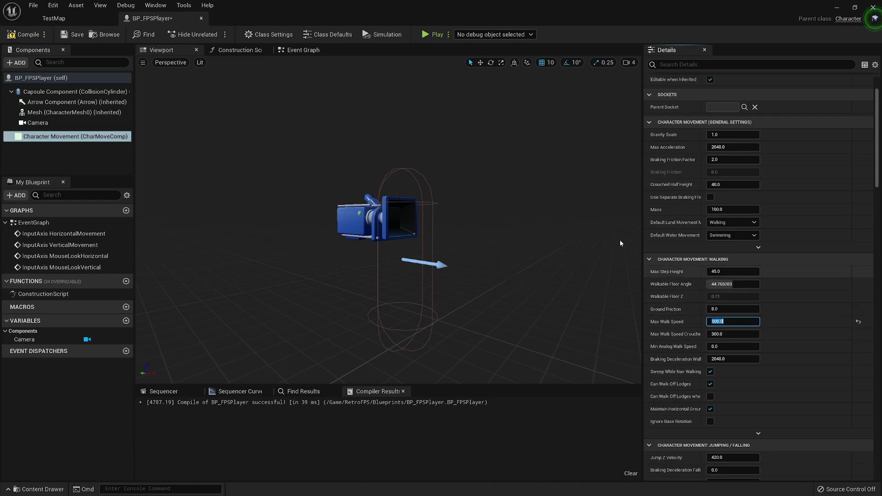
pyautogui.click(25, 34)
# Playtest TestMap in the editor, walking and looking around to check the player's movement and camera, and end the play session.
pyautogui.click(53, 18)
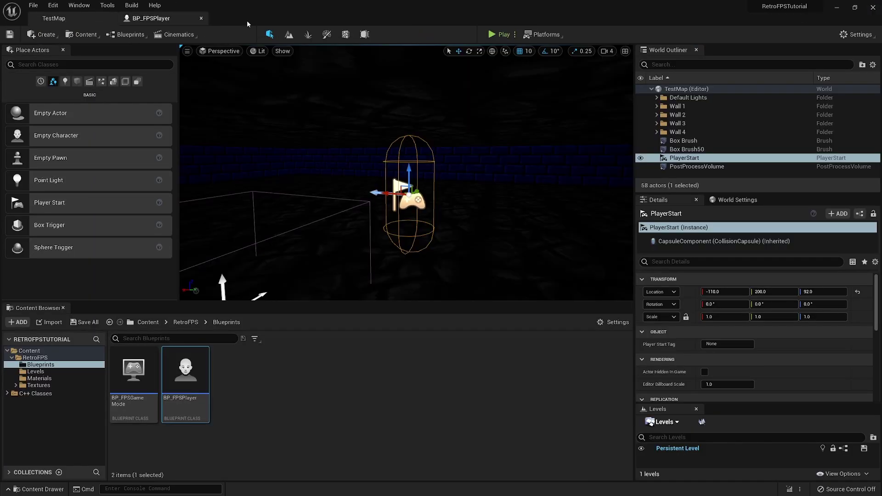
pyautogui.click(488, 34)
pyautogui.press('w')
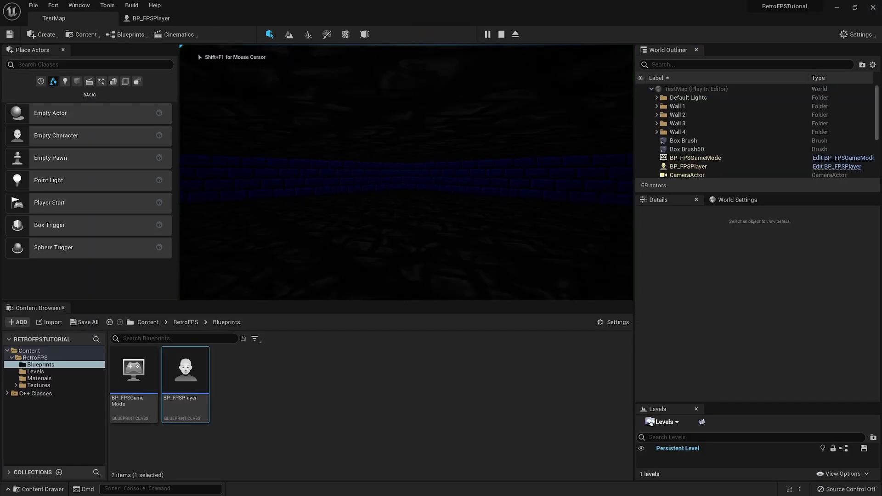
pyautogui.press('w')
pyautogui.press('Left')
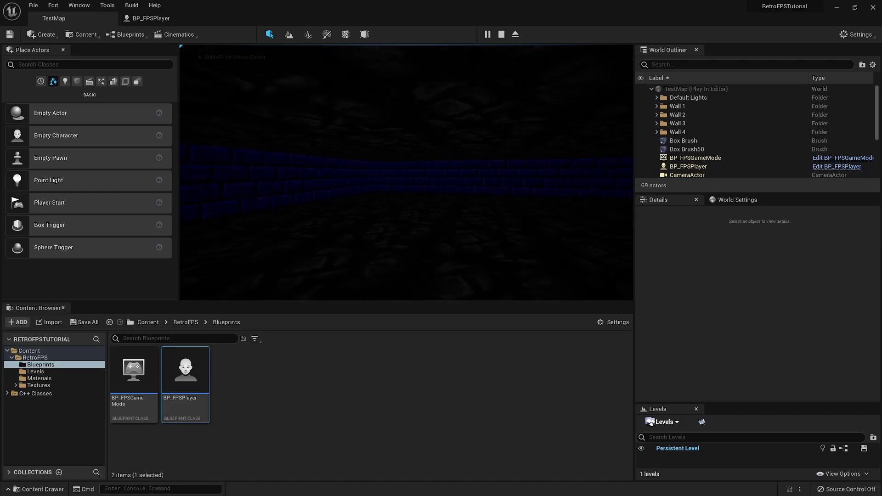
pyautogui.press('Right')
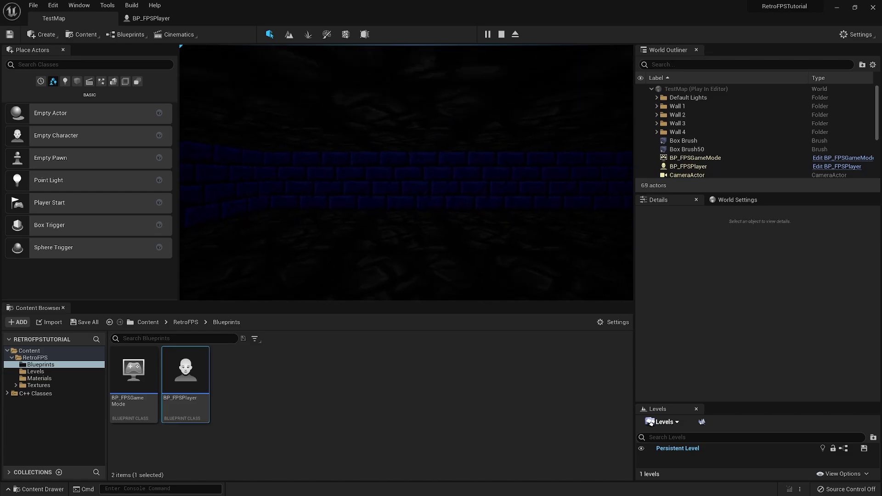
pyautogui.press('Left')
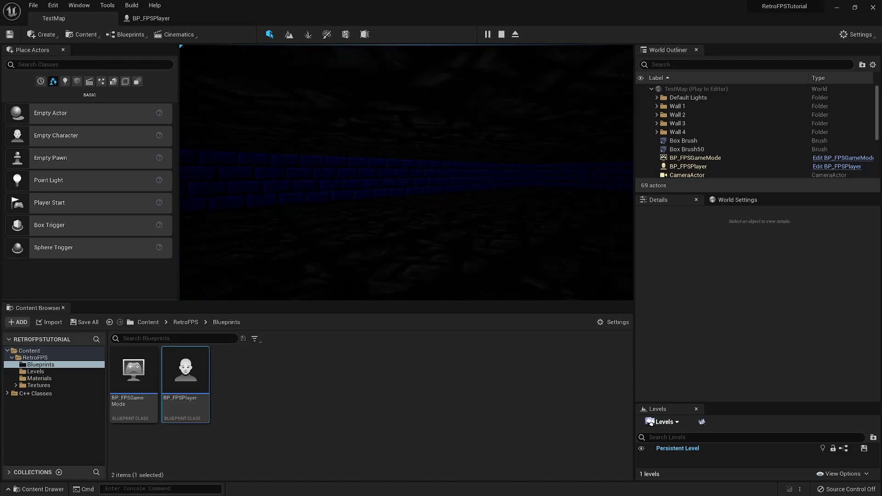
pyautogui.press('Up')
pyautogui.press('Escape')
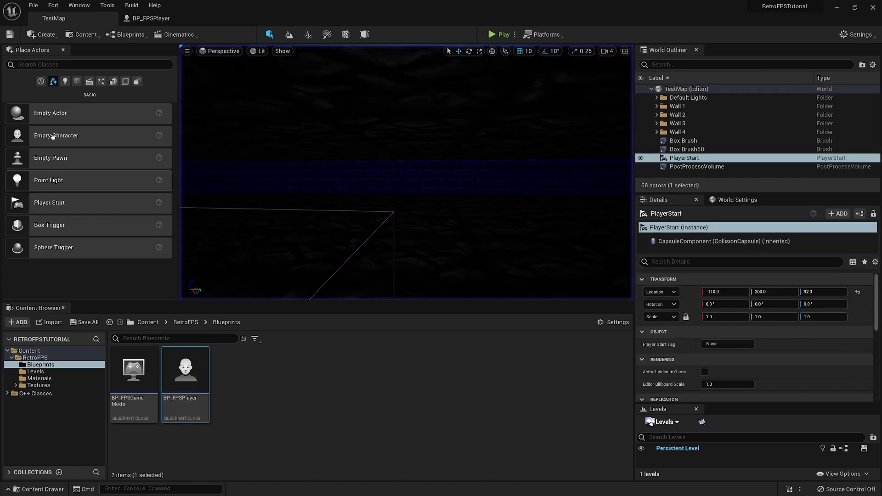
# Enable Use Pawn Control Rotation on the Camera component in BP_FPSPlayer and save the blueprint.
pyautogui.click(165, 21)
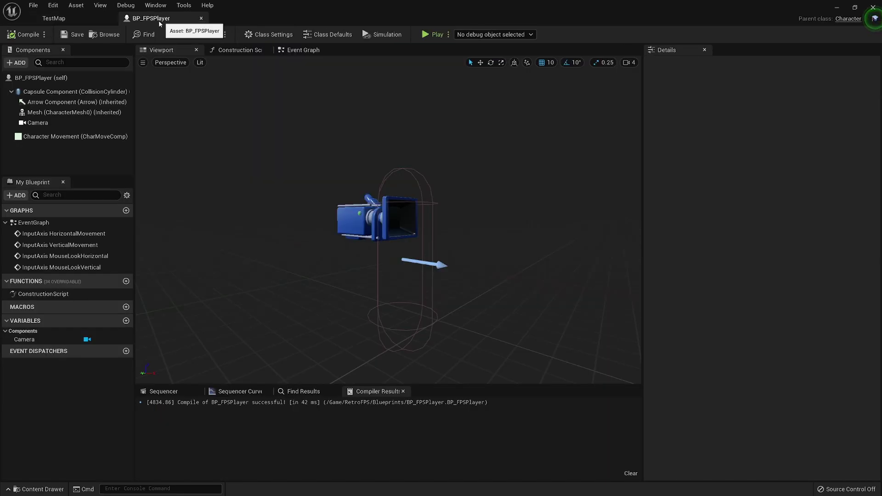
pyautogui.click(87, 122)
pyautogui.click(680, 64)
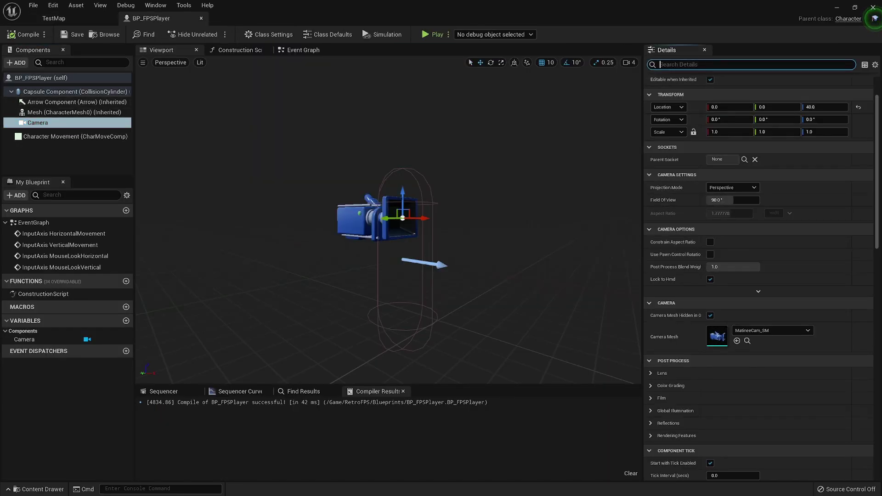
pyautogui.write('pawn')
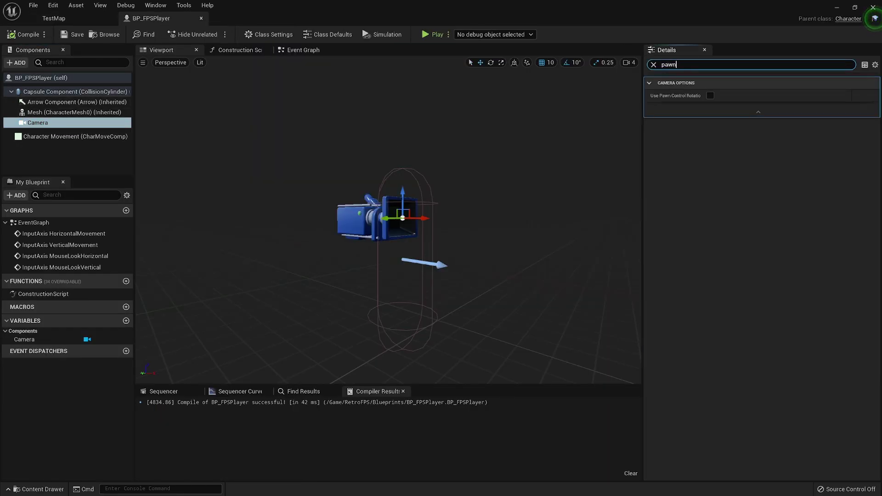
pyautogui.click(718, 96)
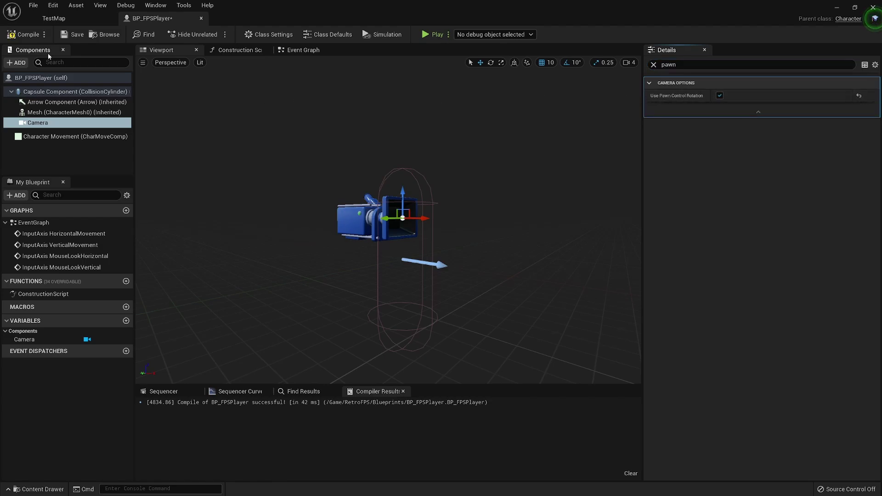
pyautogui.click(72, 34)
# Run TestMap again to test looking up and down with the player's camera.
pyautogui.click(54, 18)
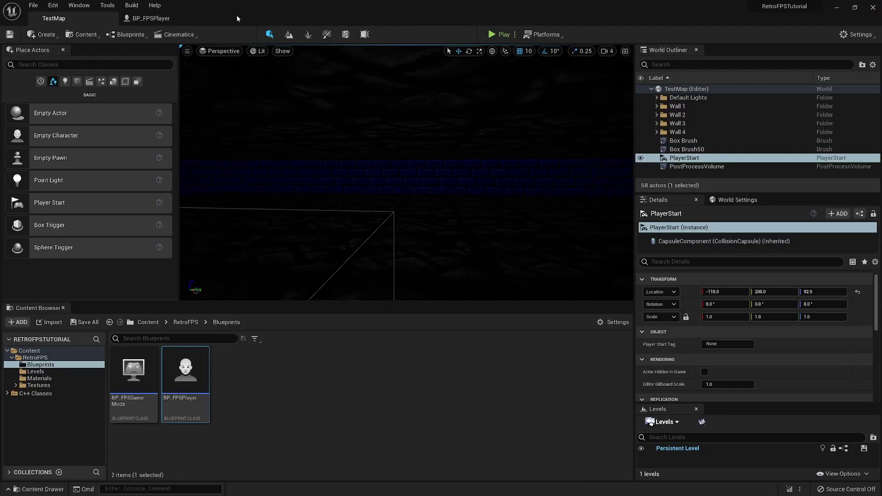
pyautogui.click(499, 34)
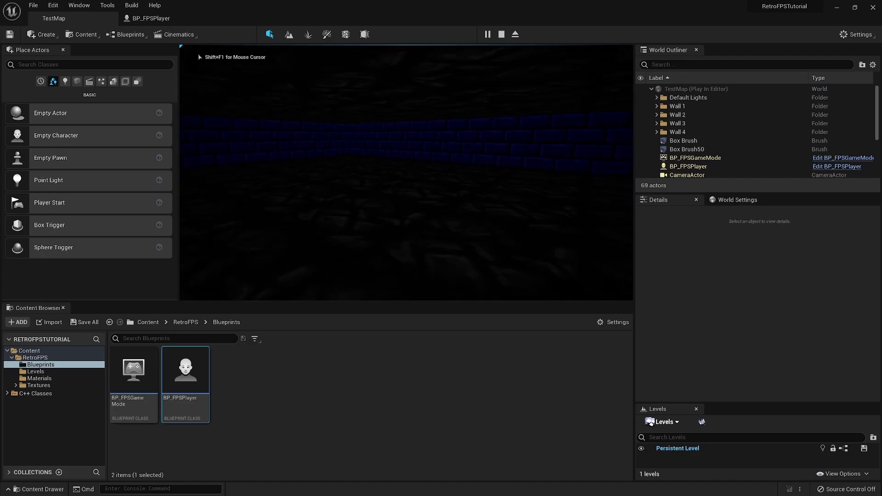